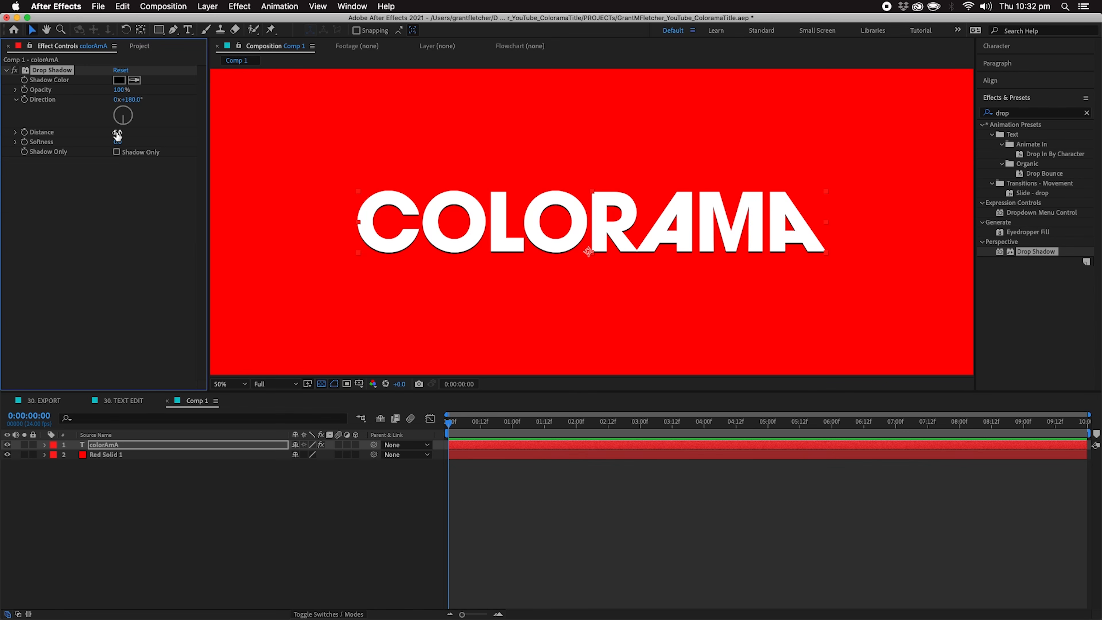
- Set the distance of the text layer's Drop Shadow effect to 20
left_click(120, 133)
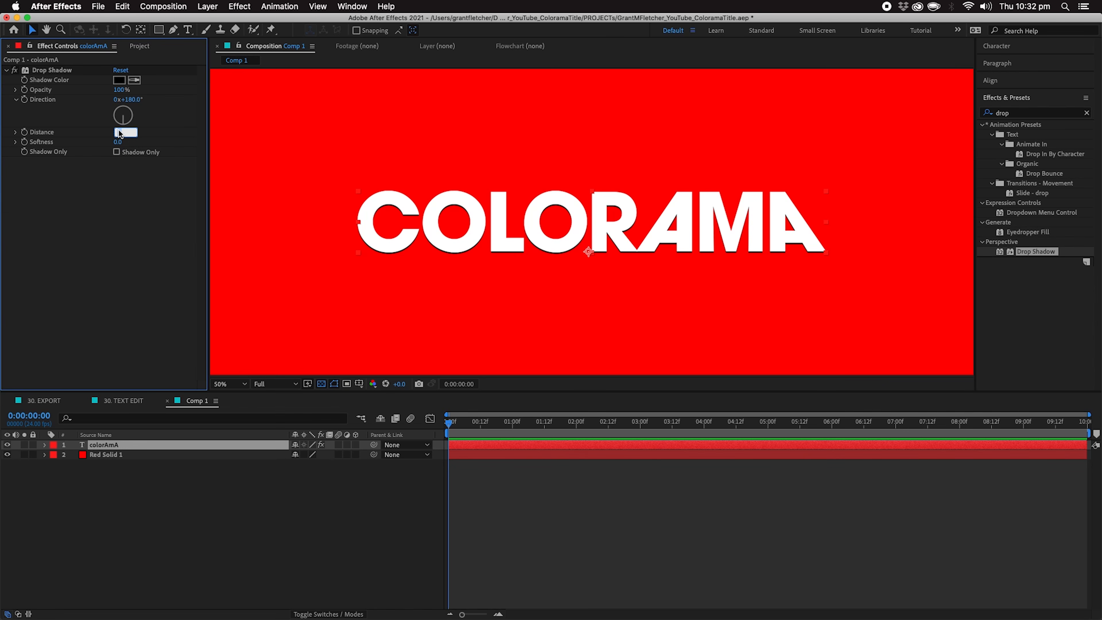
type("15")
left_click(119, 187)
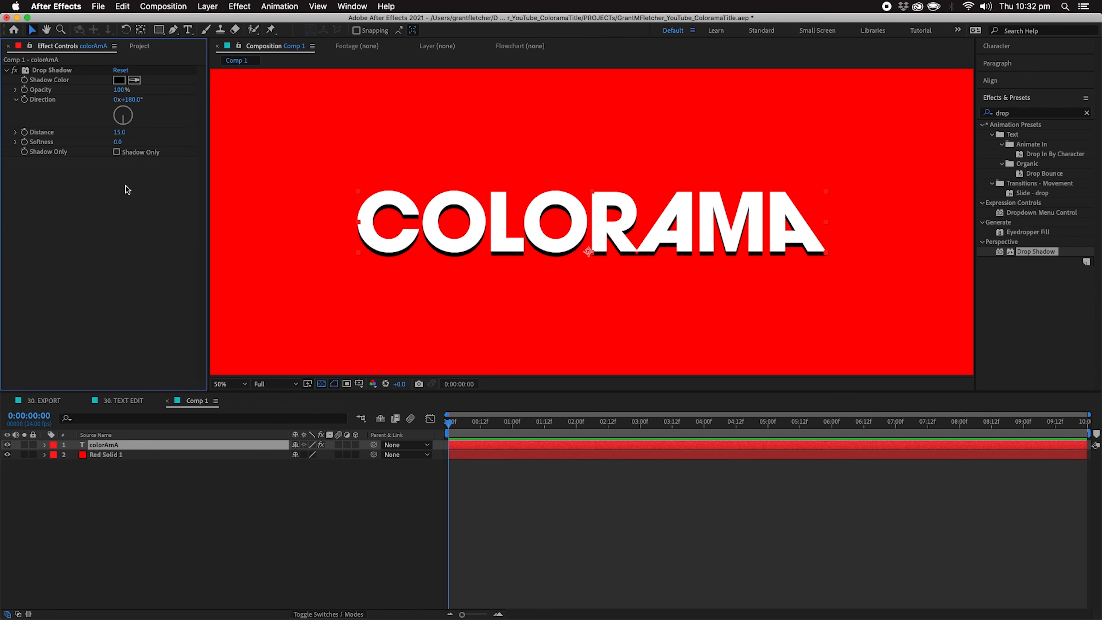
left_click(120, 133)
type("20")
key("Return")
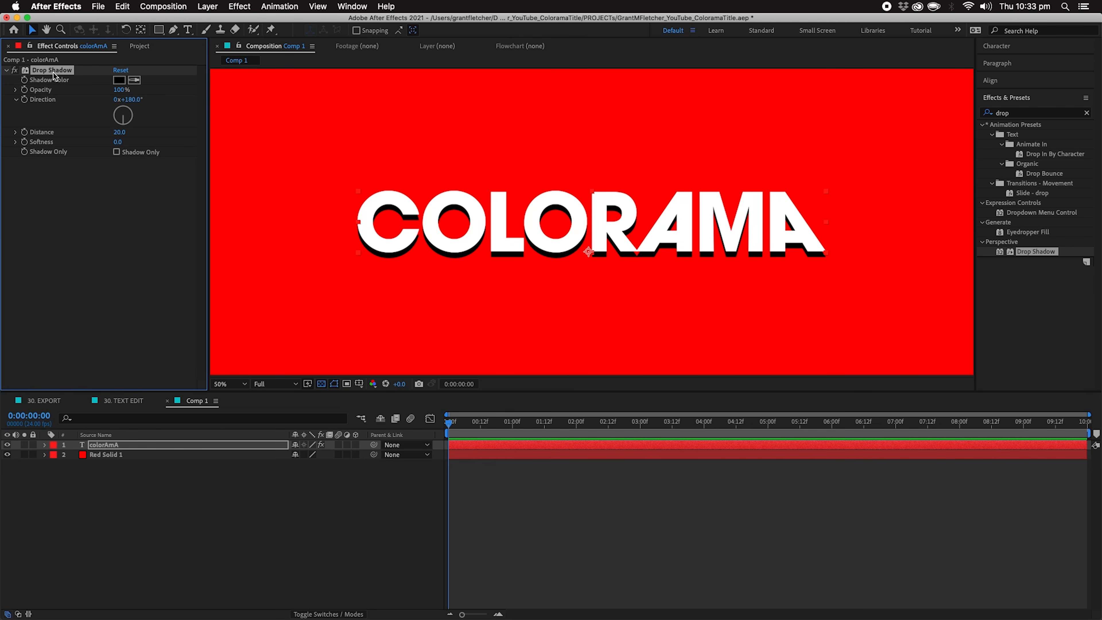
- Duplicate the Drop Shadow effect until the text layer carries five stacked copies
key("super+d")
key("super+d")
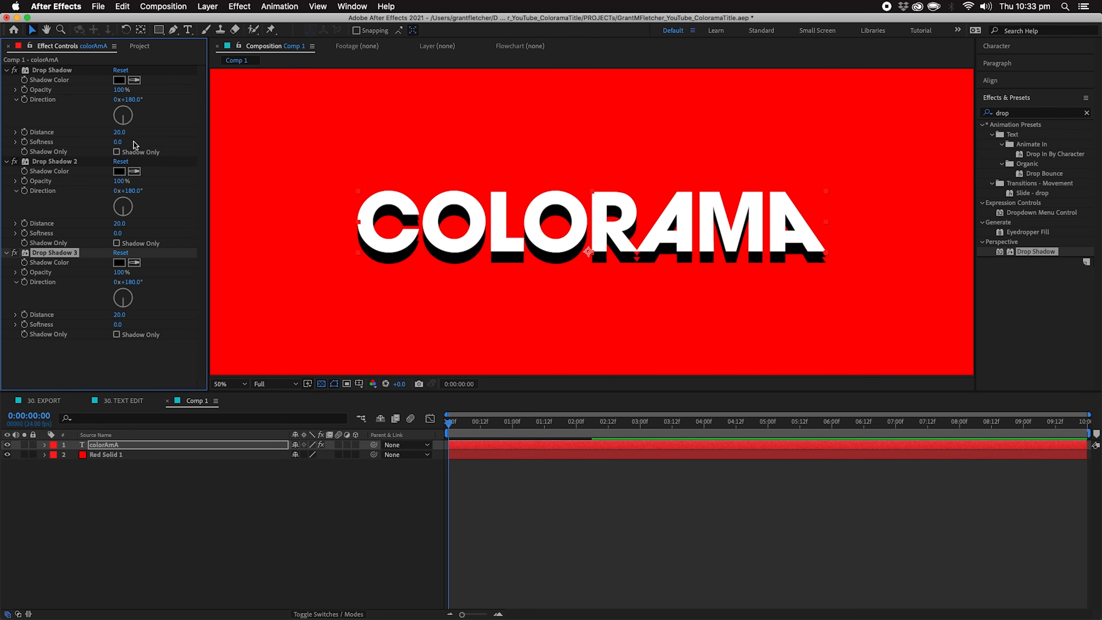
key("super+d")
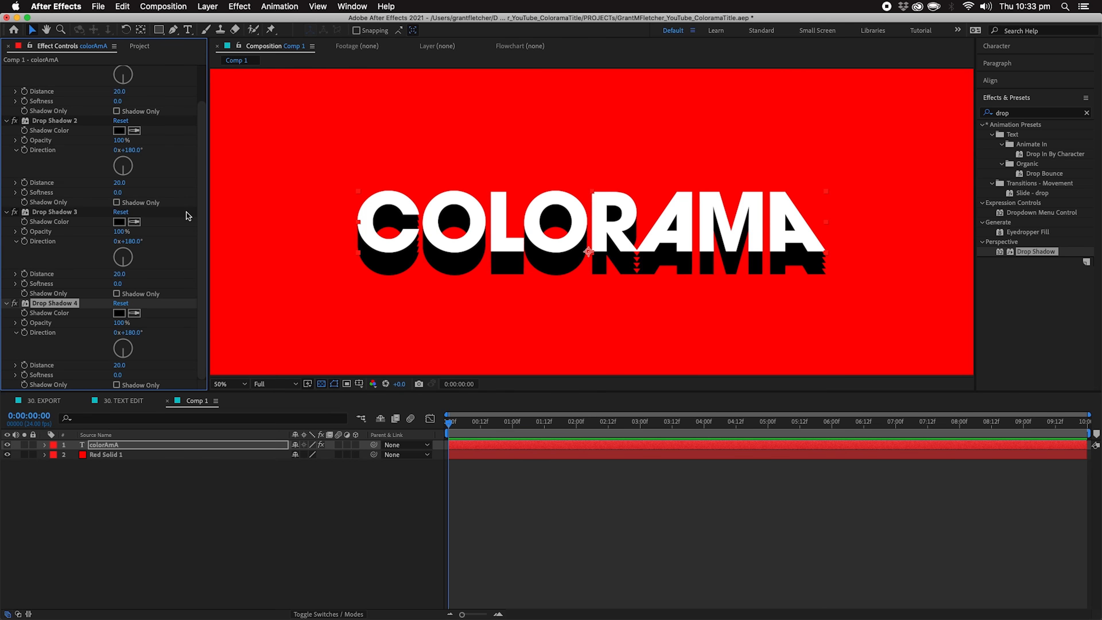
key("super+d")
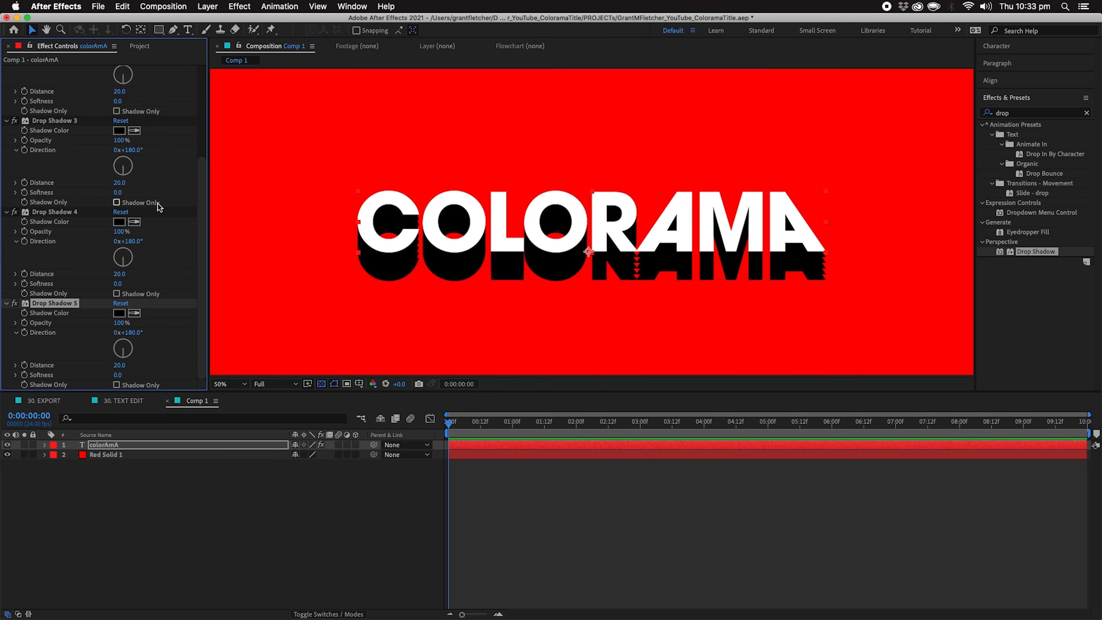
- Collapse the settings of all five Drop Shadow effects on the text layer
scroll(73, 123, "up", 5)
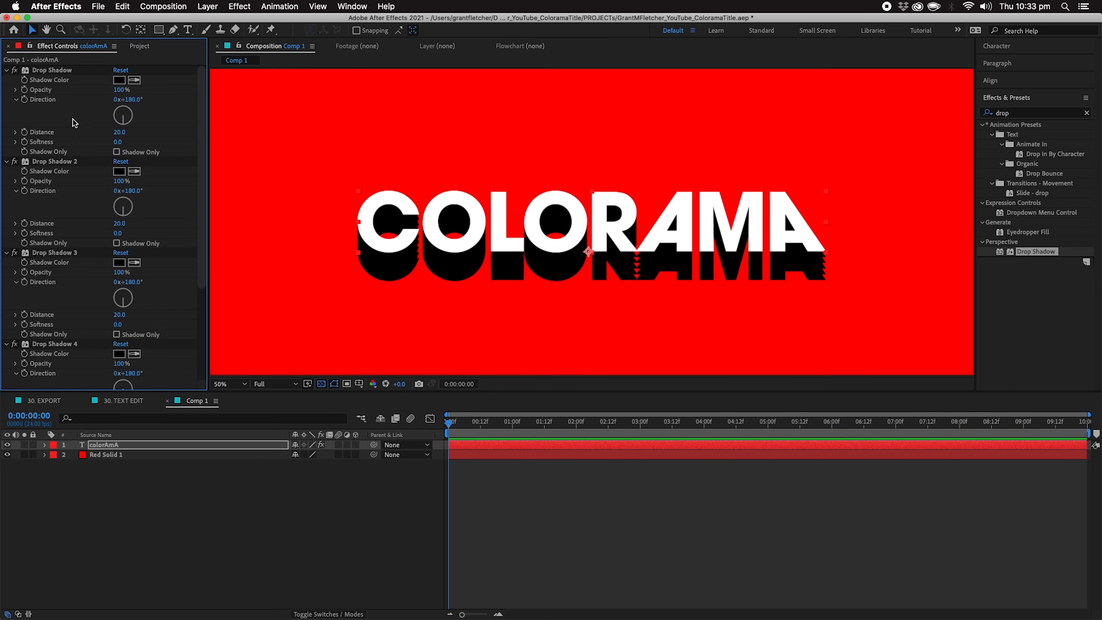
left_click(6, 70)
left_click(6, 80)
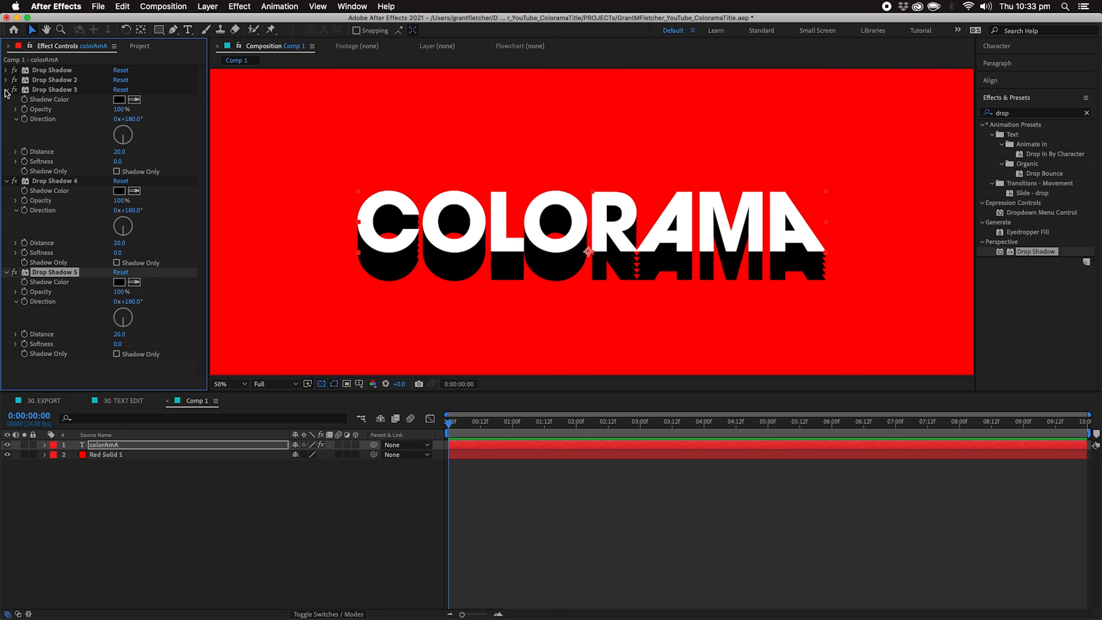
left_click(6, 90)
left_click(6, 100)
left_click(6, 109)
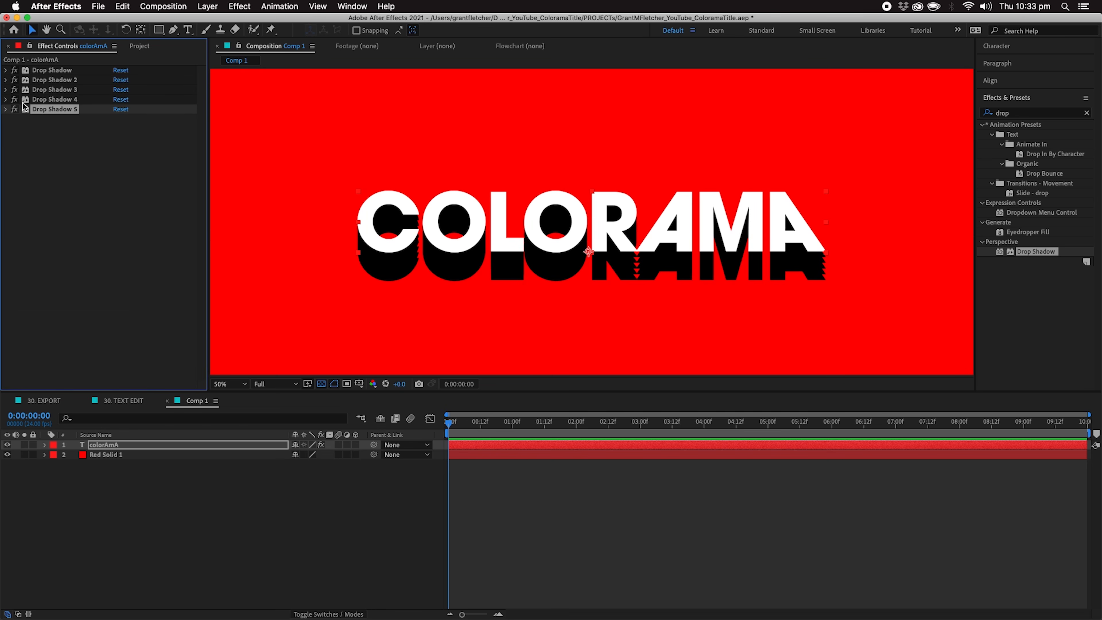
left_click(81, 69)
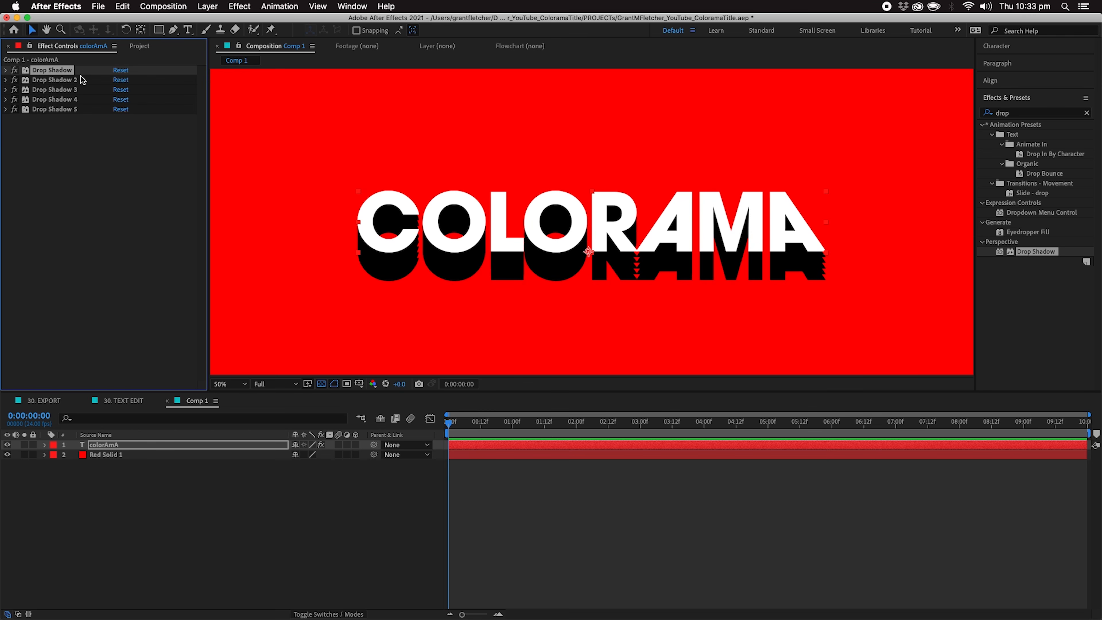
left_click(80, 111)
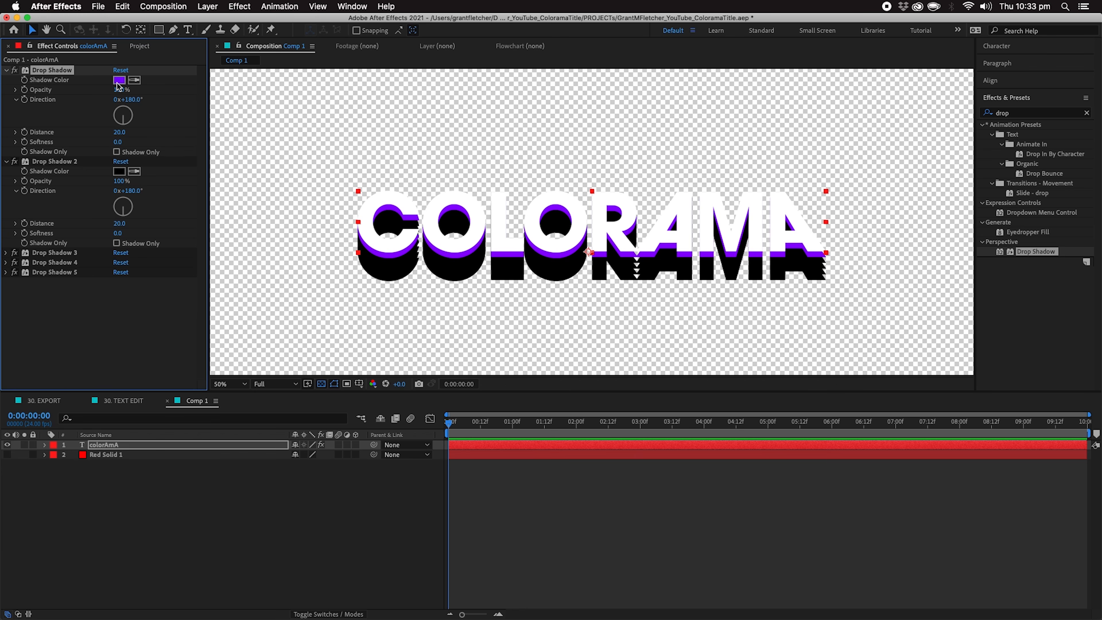
- Try a bright cyan as the shadow color of Drop Shadow 2
left_click(118, 80)
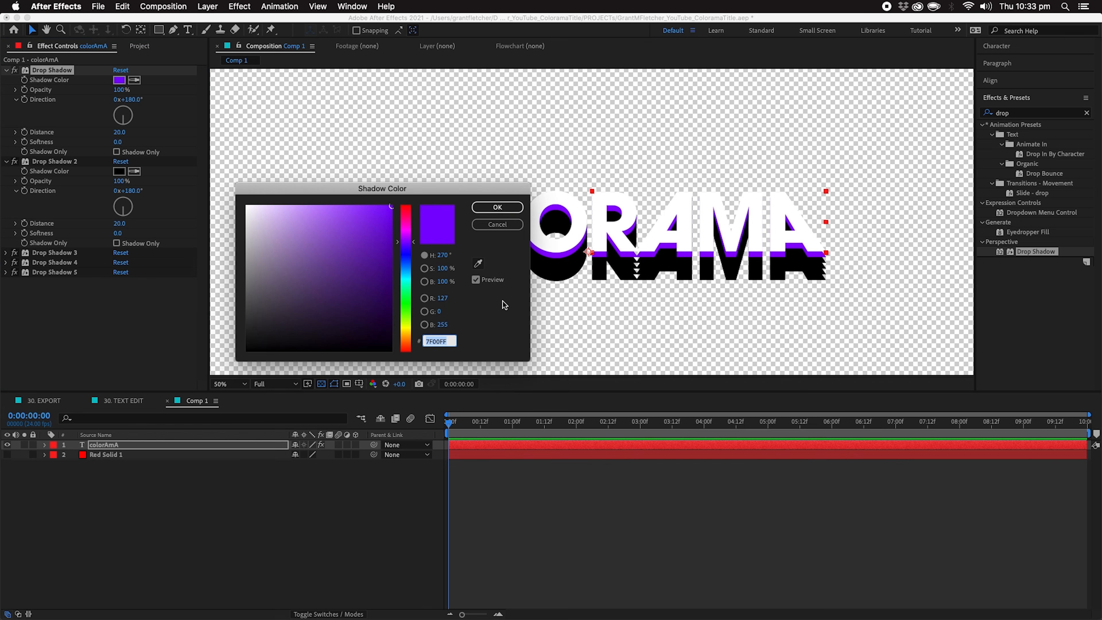
left_click(499, 225)
left_click(119, 171)
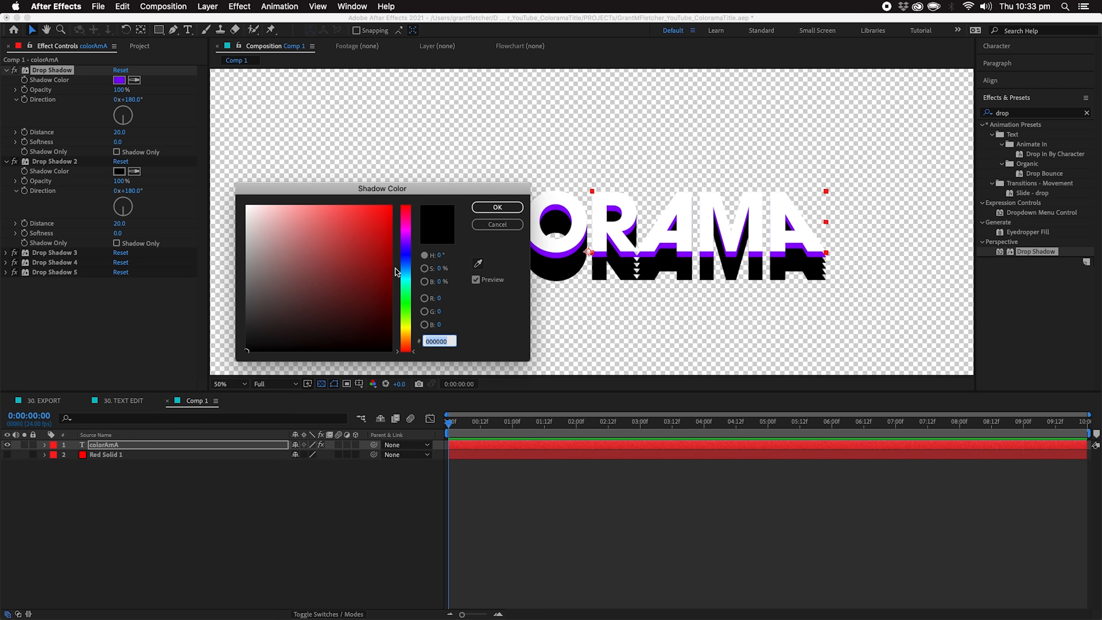
left_click(406, 278)
left_click(392, 206)
left_click(499, 209)
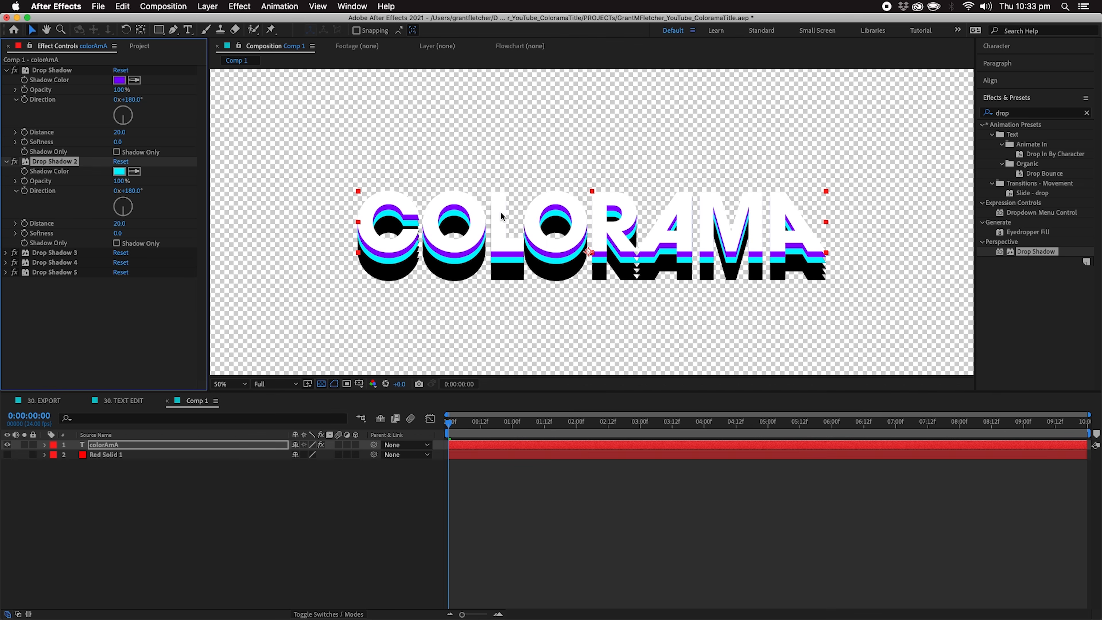
- Try a saturated azure blue as the shadow color of Drop Shadow 3
left_click(6, 253)
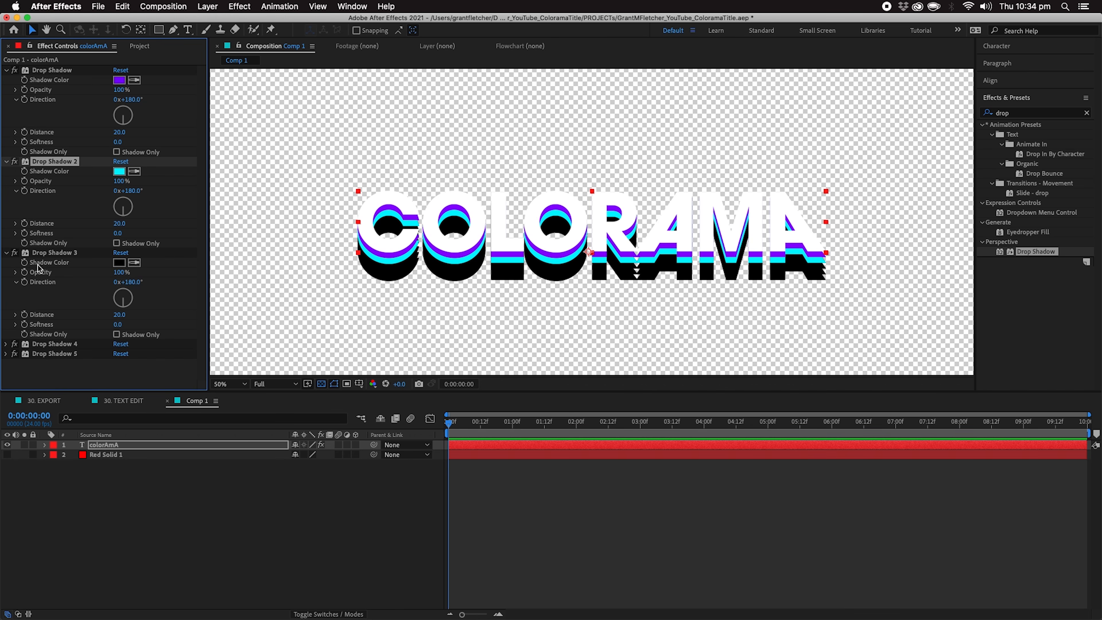
left_click(119, 263)
left_click_drag(406, 283, 406, 268)
left_click(393, 206)
left_click(512, 211)
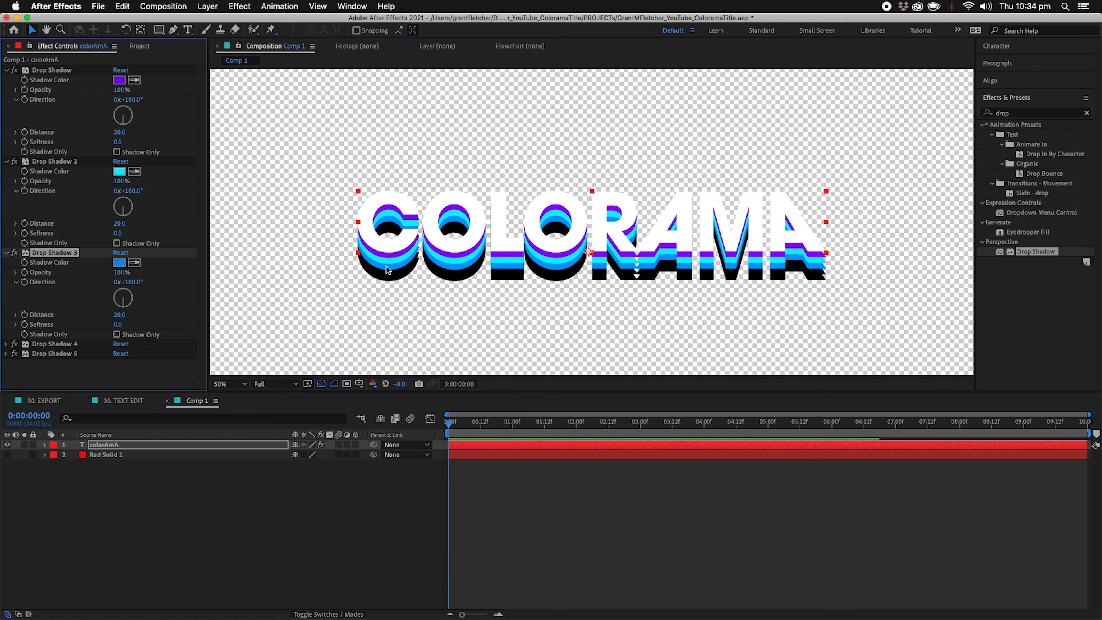
- Undo the purple, cyan and blue shadow color changes
key("super+z")
key("super+z")
key("super+z")
key("super+z")
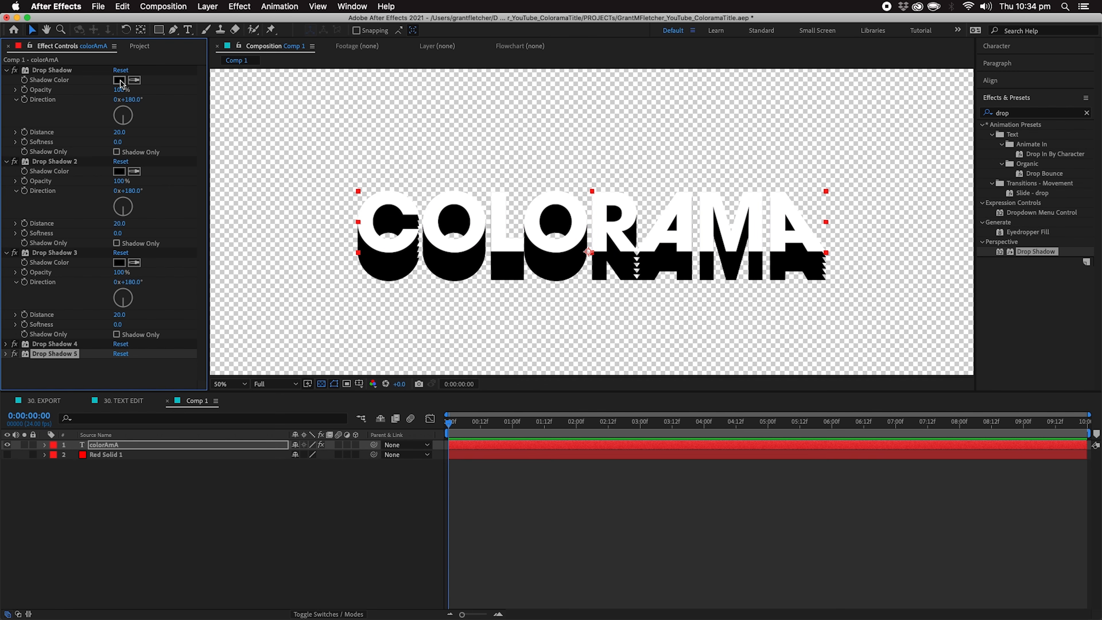
- Set the shadow color of Drop Shadow 2 to a dark grey with 0% saturation and 20% brightness (333333)
left_click(166, 178)
left_click(118, 173)
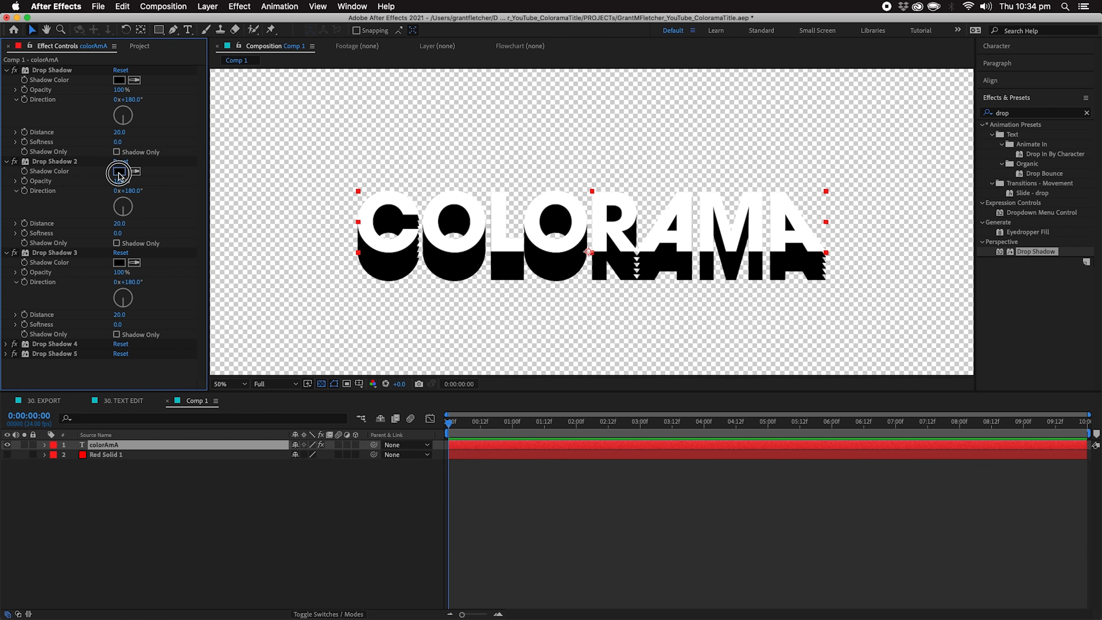
left_click_drag(380, 287, 426, 179)
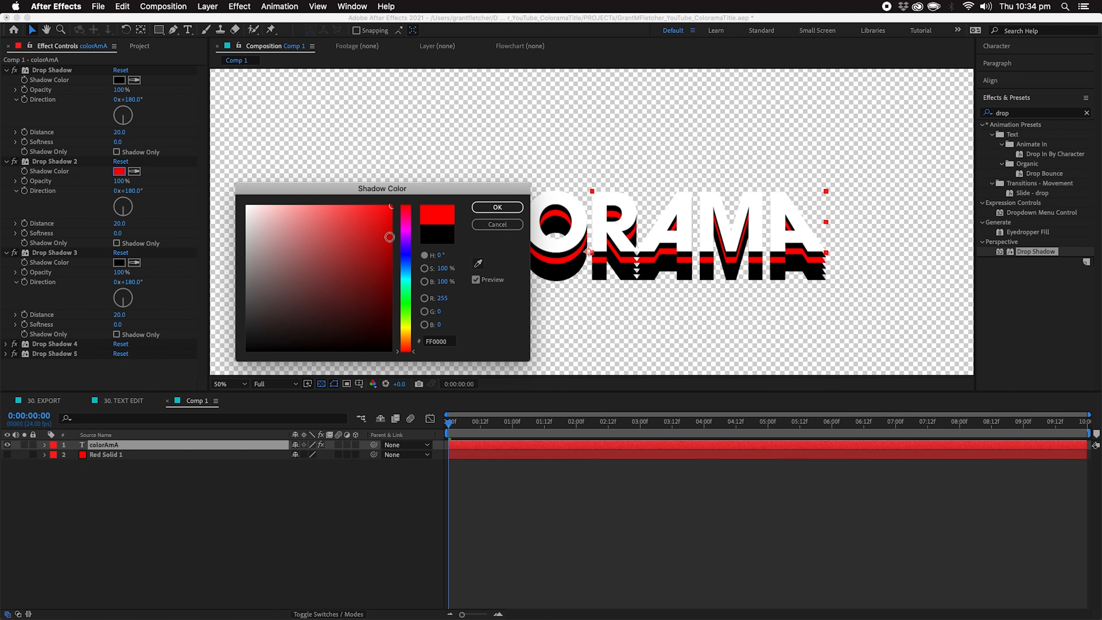
left_click_drag(421, 192, 384, 191)
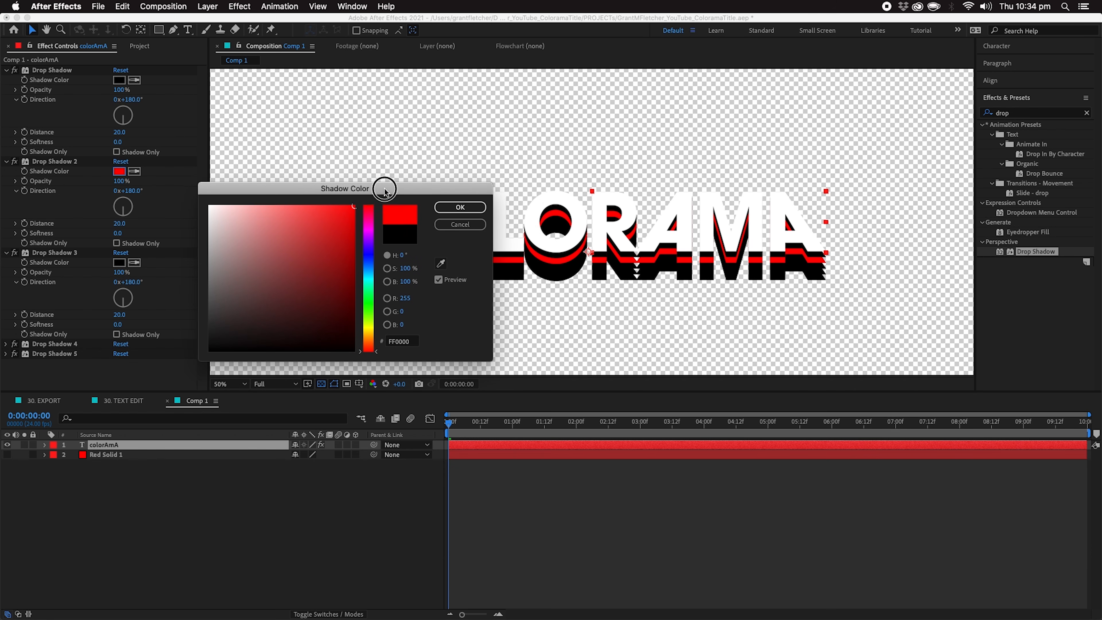
left_click(408, 269)
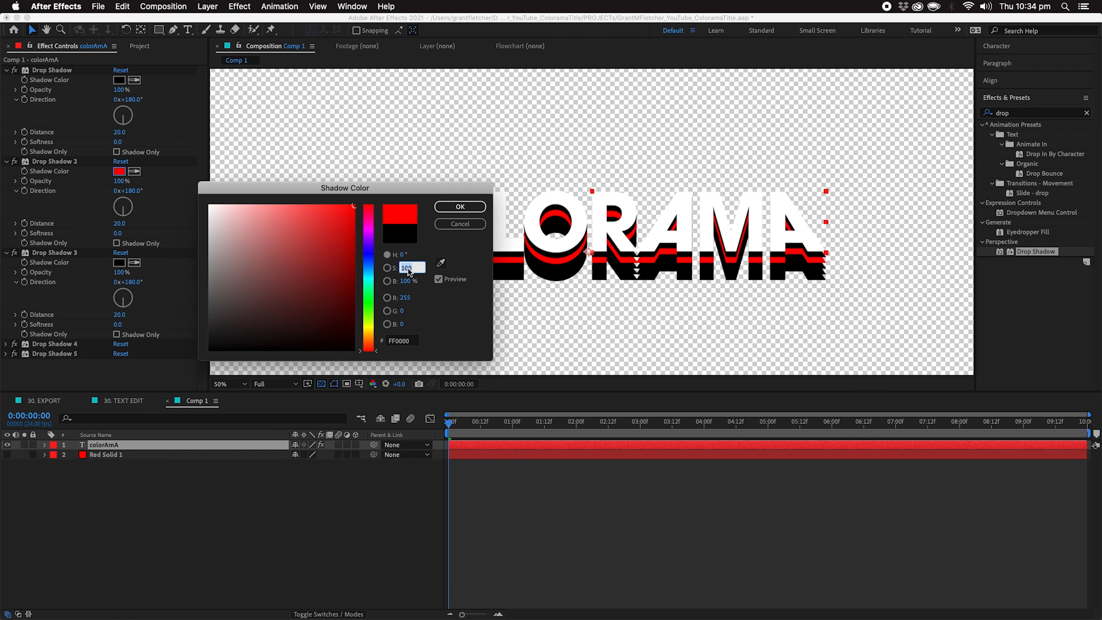
left_click(404, 298)
type("0")
key("Return")
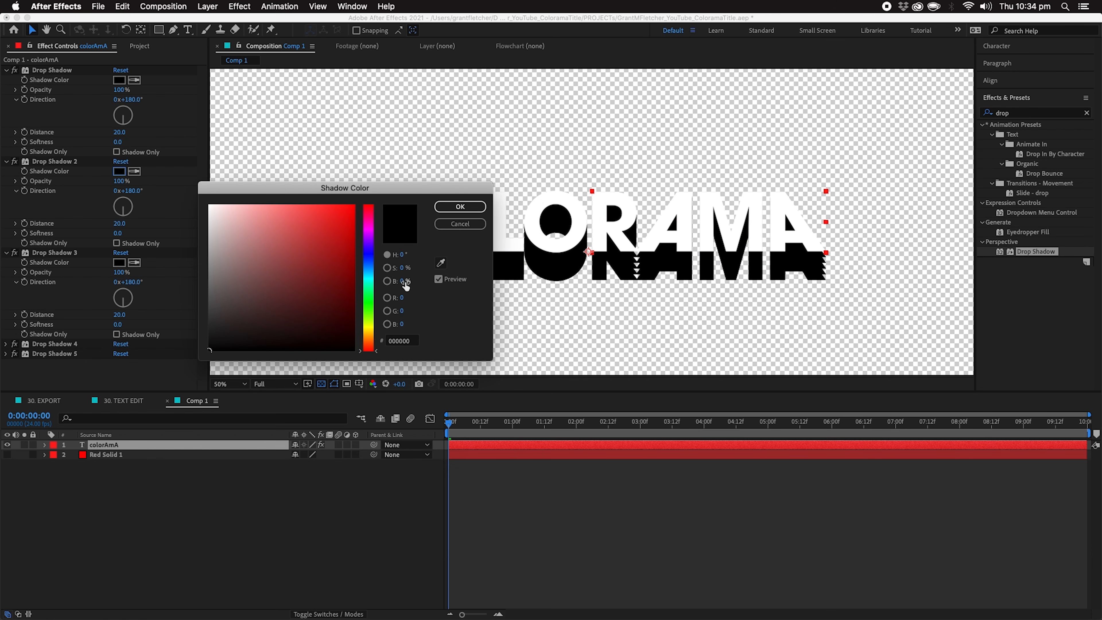
left_click(400, 281)
type("20")
left_click(413, 298)
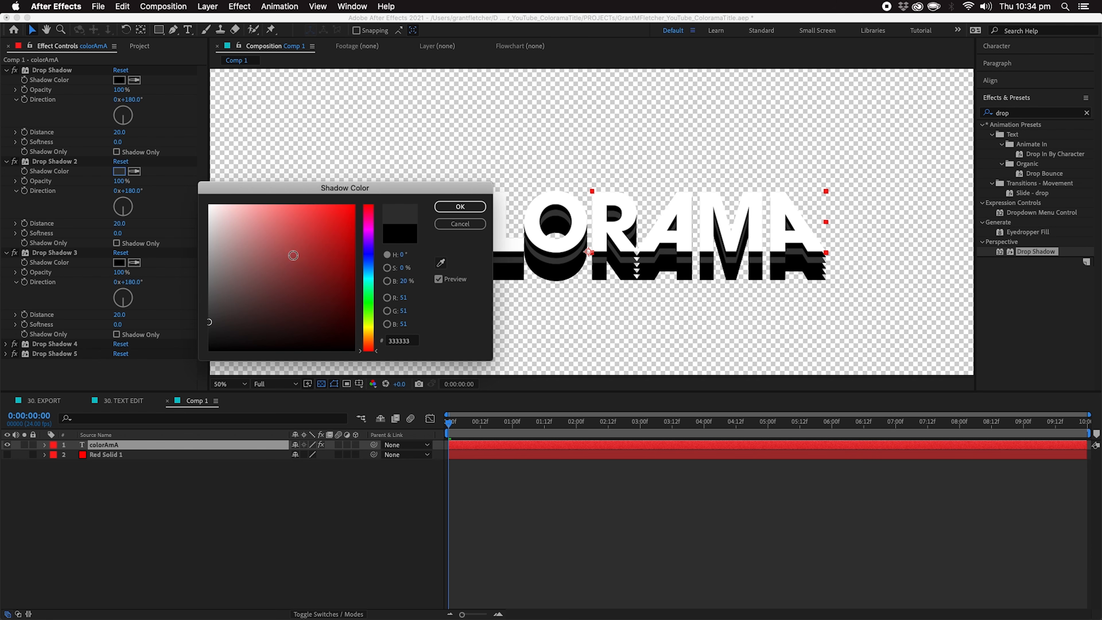
left_click(460, 207)
- Set the shadow color brightness of Drop Shadow 3 to 20+20 percent for a mid grey
left_click(119, 262)
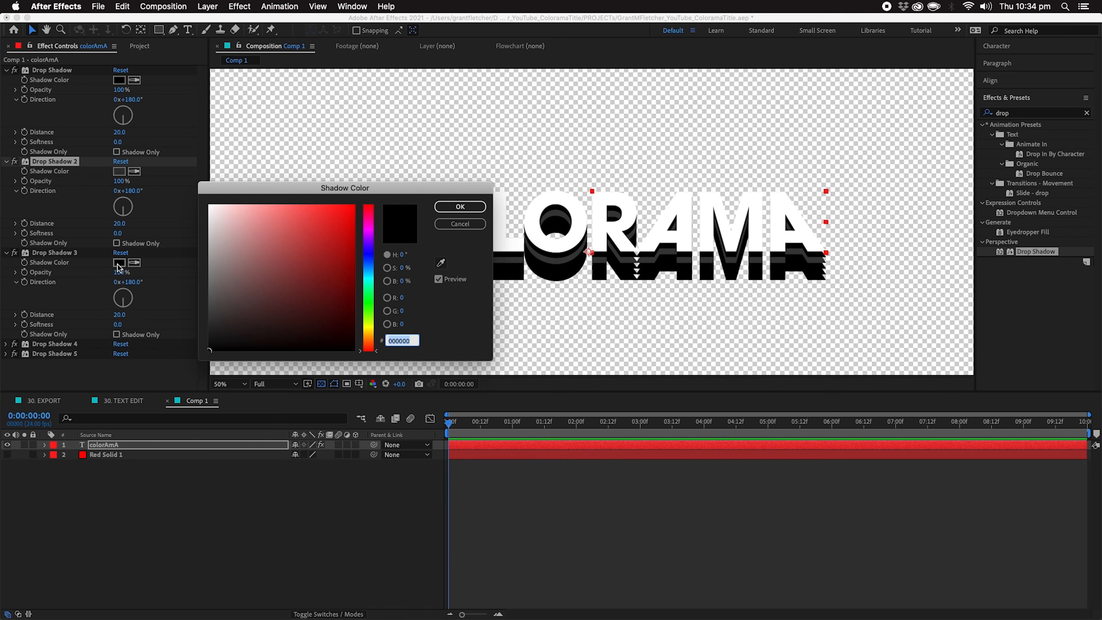
left_click(410, 283)
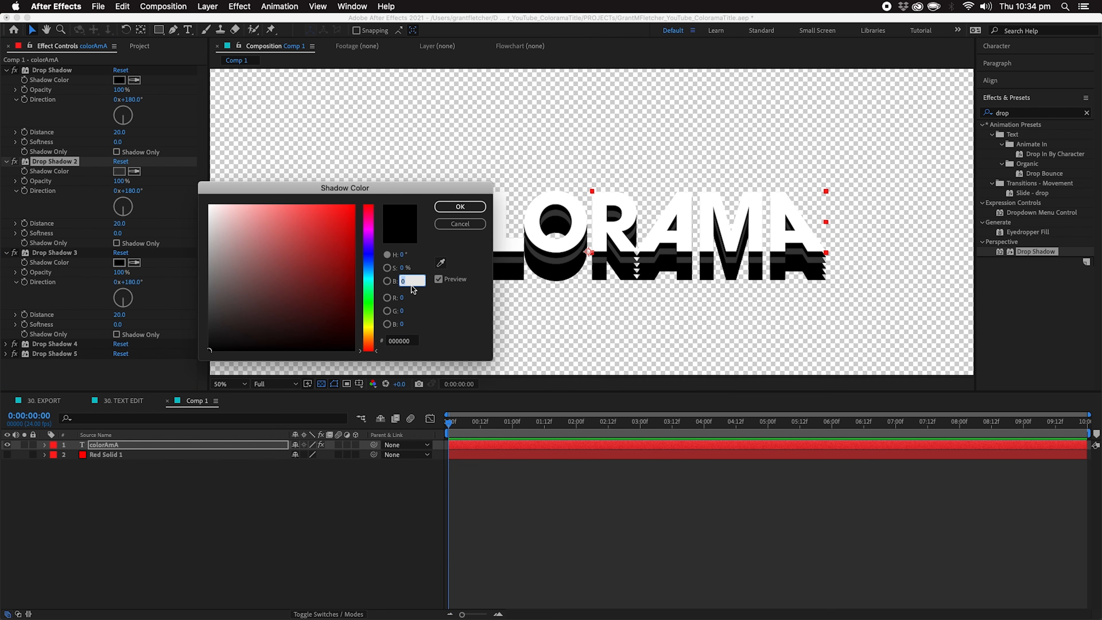
type("20+20")
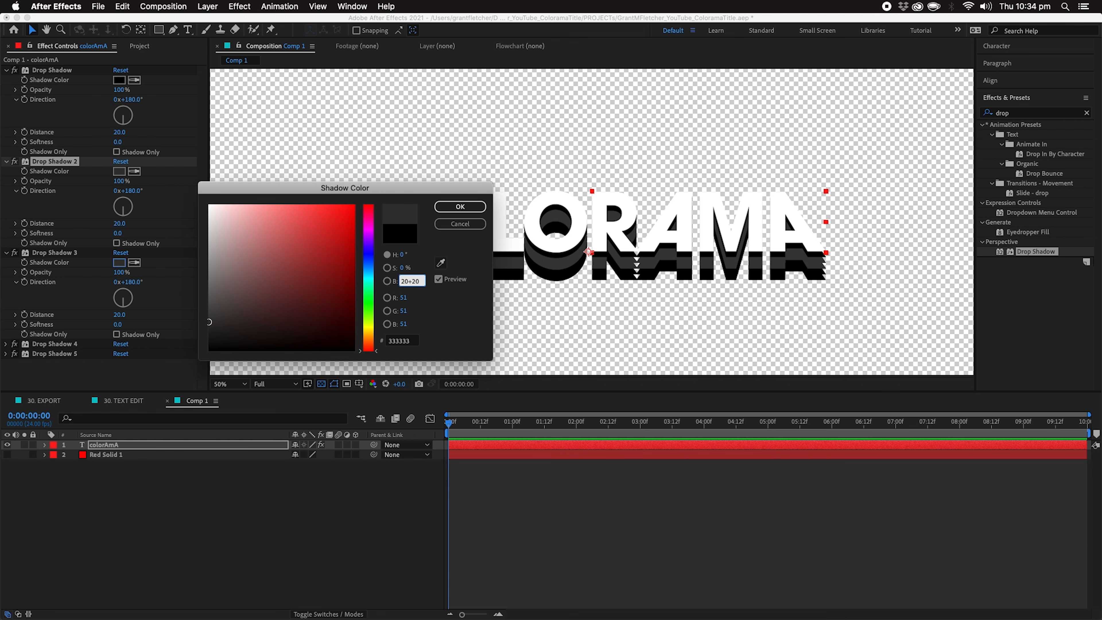
key("Return")
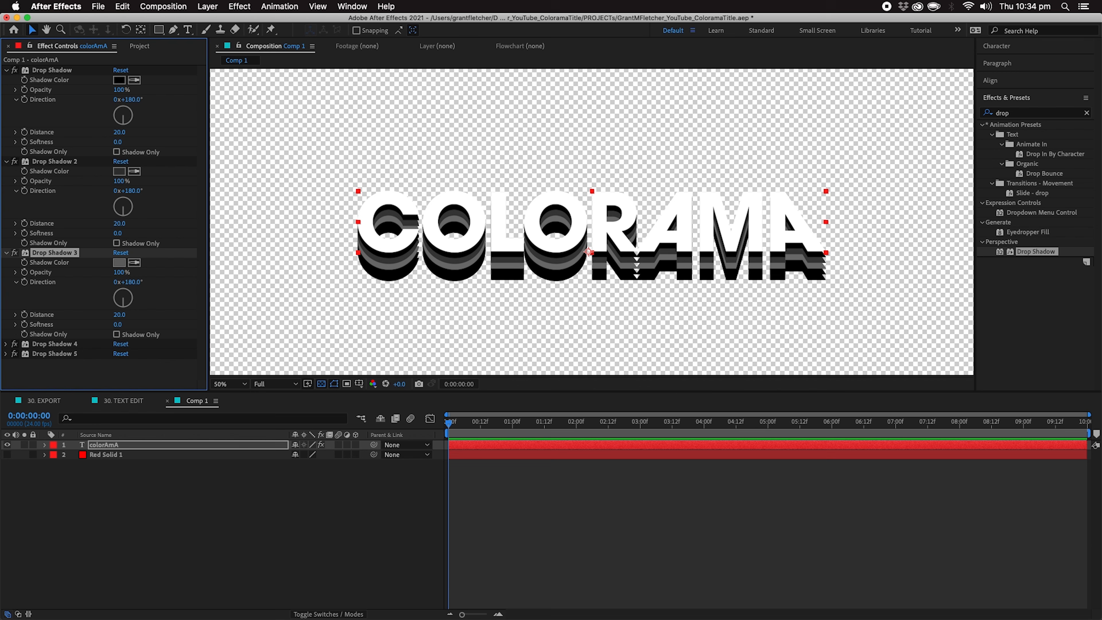
- Give Drop Shadow 4 a lighter grey shadow color and Drop Shadow 5 an even lighter one
left_click(6, 344)
scroll(6, 344, "down", 2)
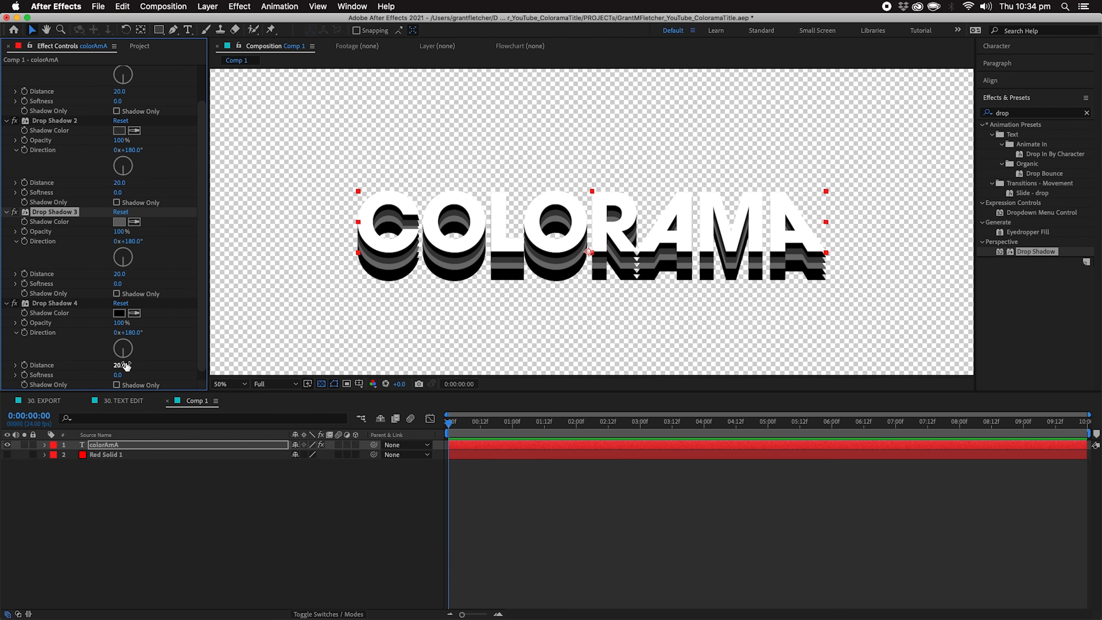
left_click(119, 313)
left_click(411, 282)
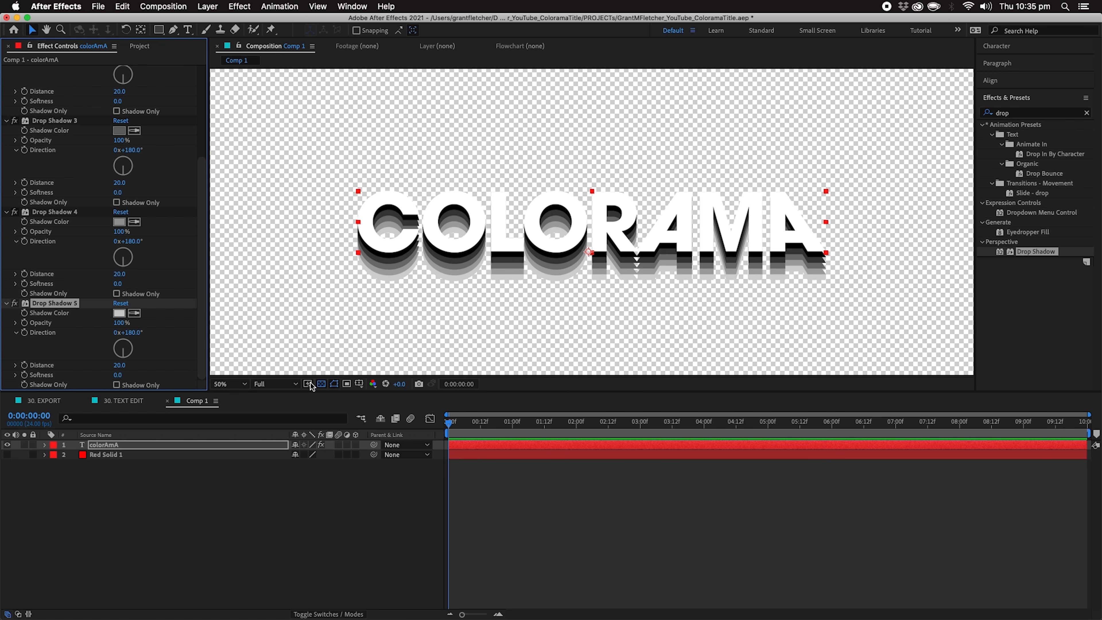
- Turn off the composition's transparency grid and collapse all five Drop Shadow effects together
left_click(322, 384)
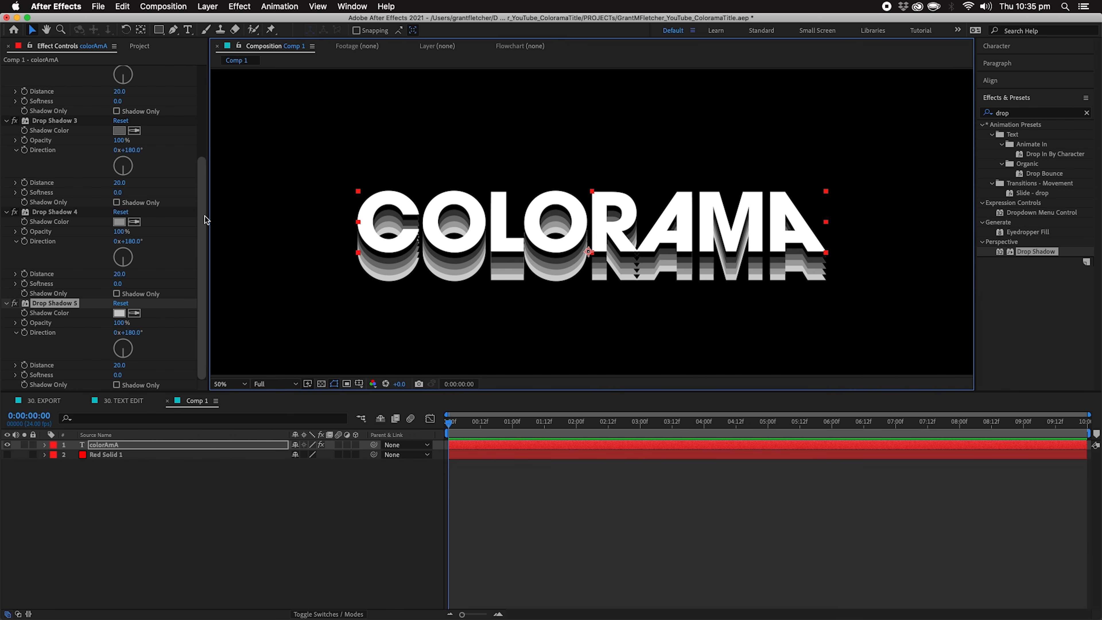
left_click_drag(204, 218, 206, 70)
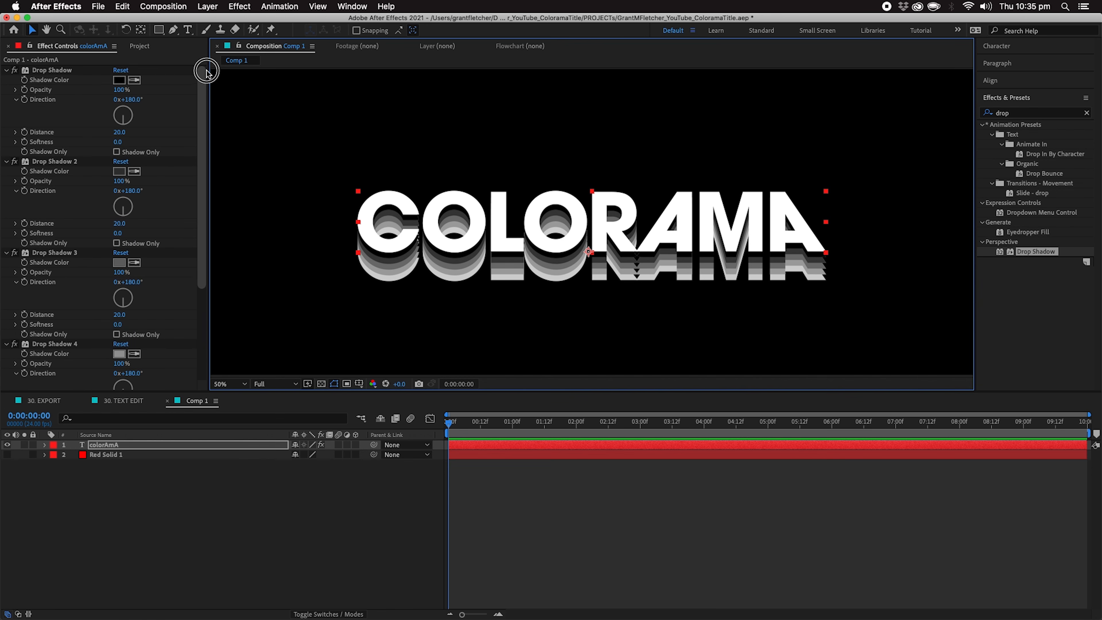
left_click(45, 72, "shift")
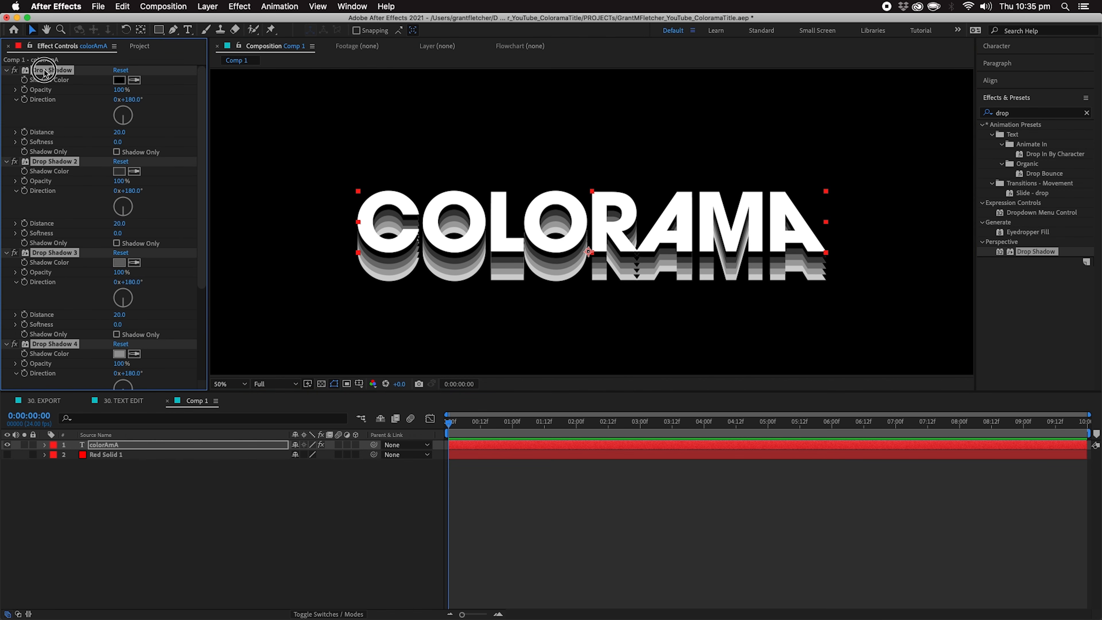
left_click(5, 71)
left_click(67, 159)
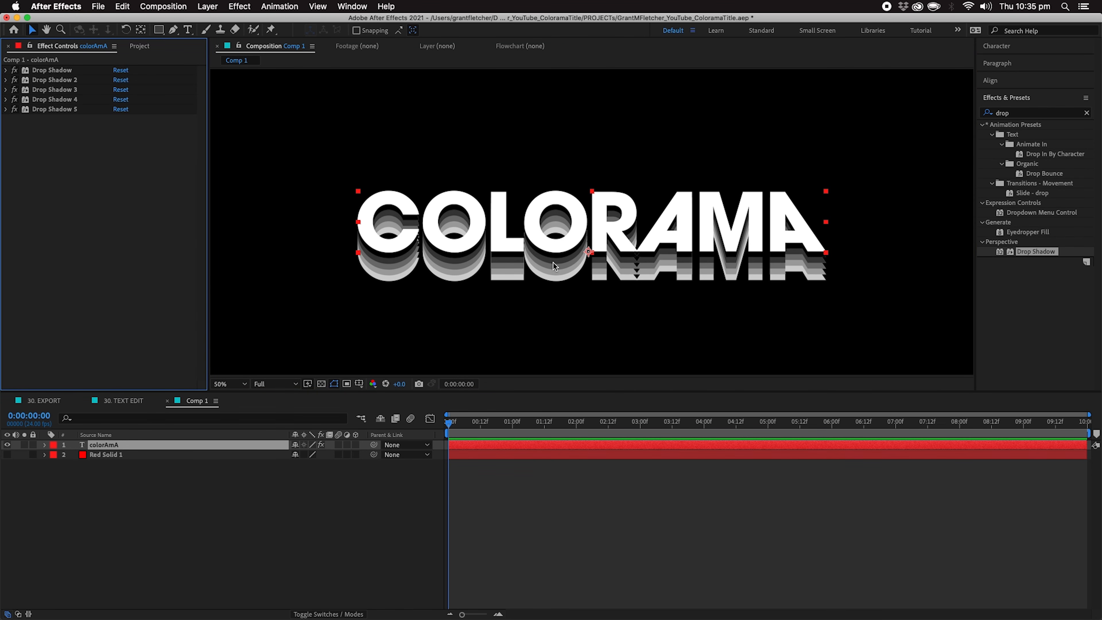
- Find the Colorama effect and apply it to the COLORAMA text layer beneath its five drop shadows
left_click(1020, 113)
type("color")
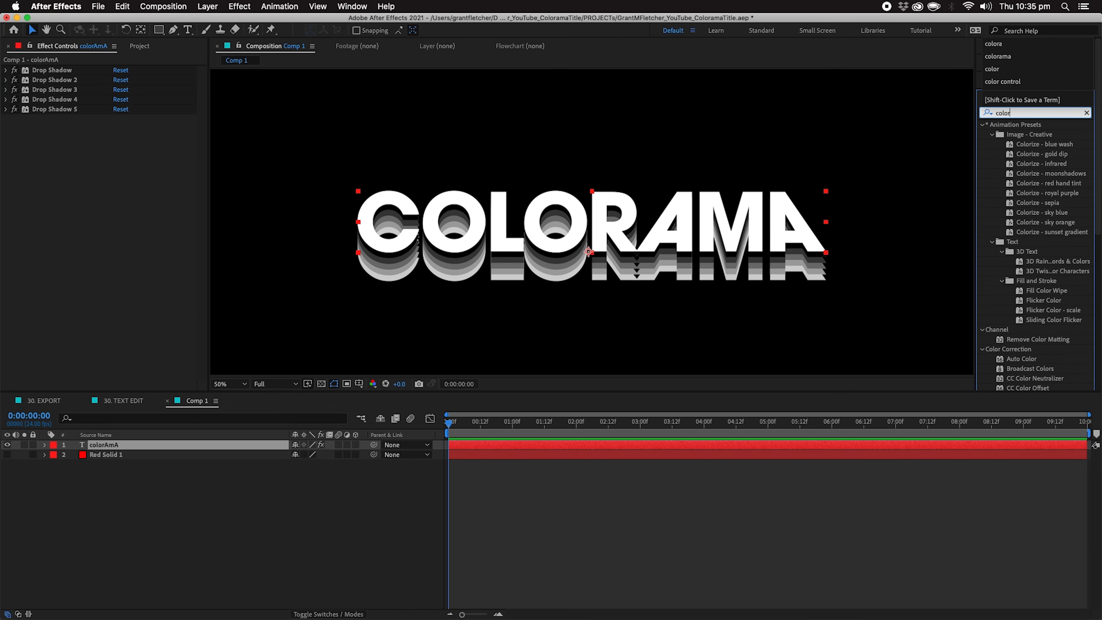
type("ama")
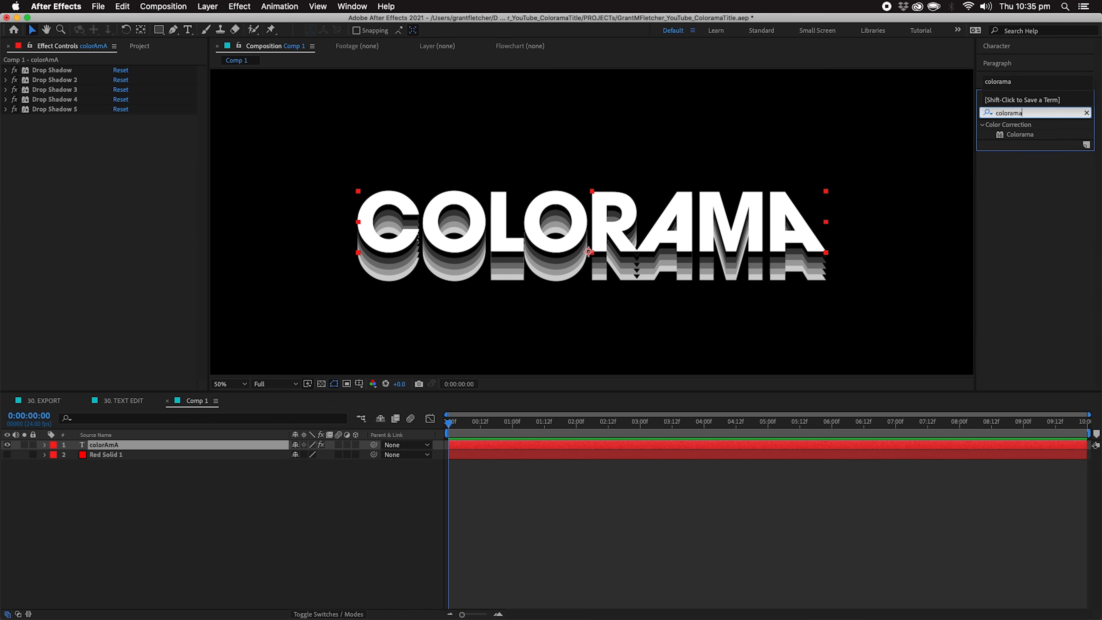
double_click(1019, 135)
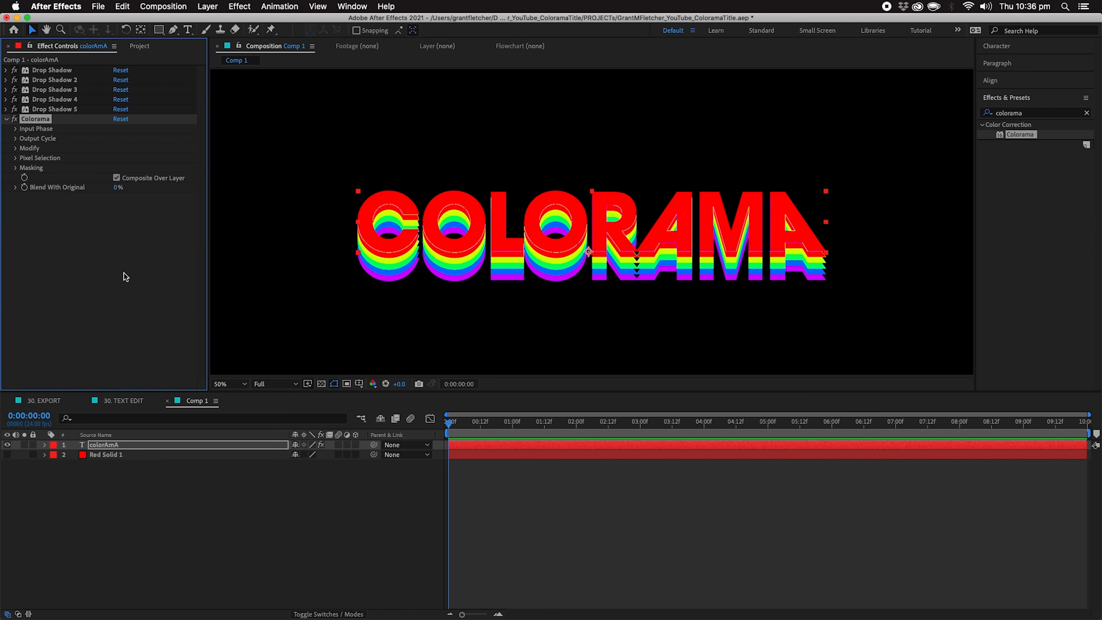
- Expand Colorama's Output Cycle settings and set the preset palette to Hue Cycle
left_click(16, 139)
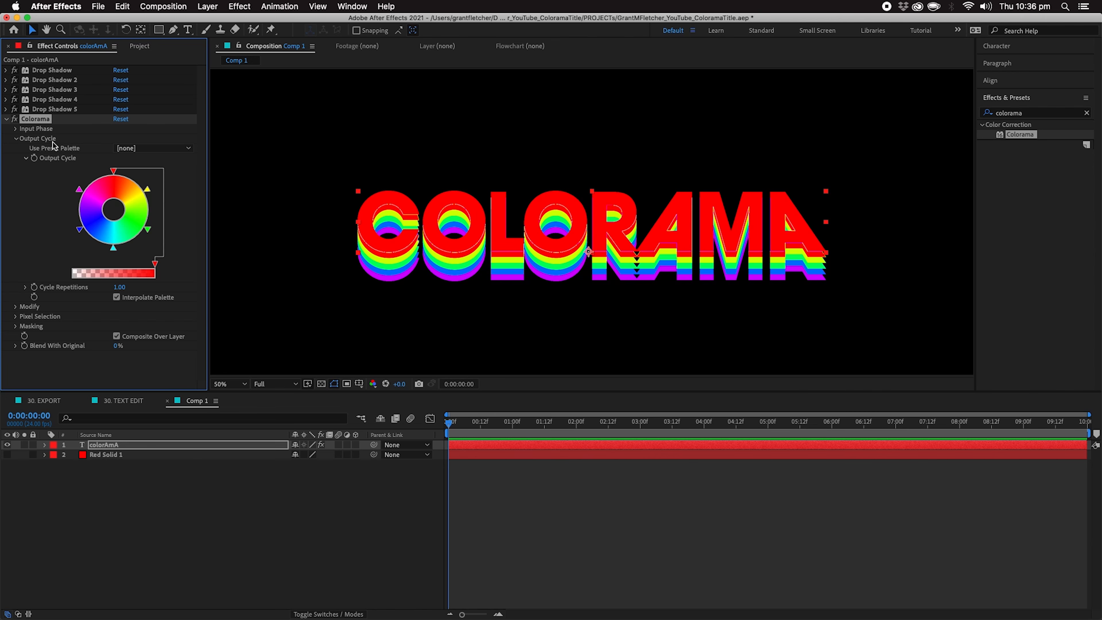
left_click(16, 139)
left_click(16, 139)
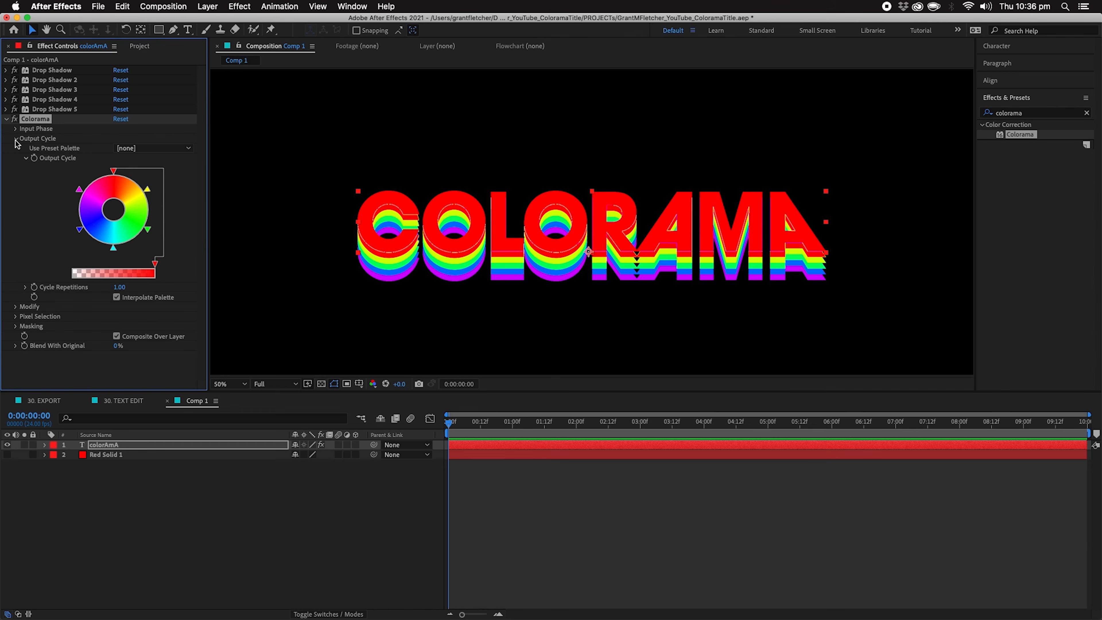
left_click(155, 149)
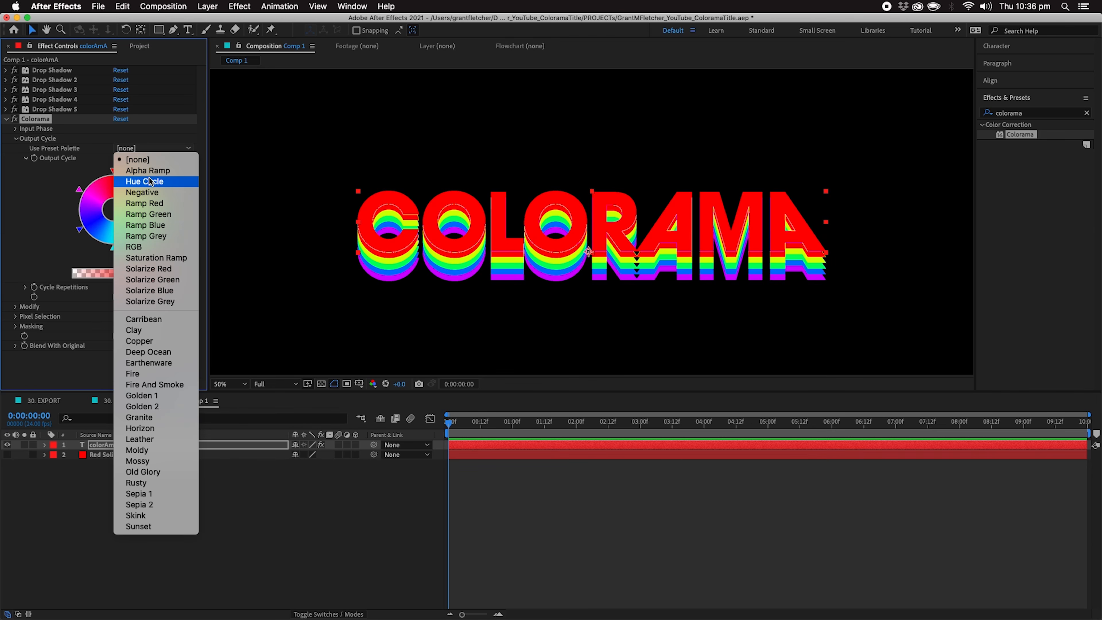
left_click(139, 185)
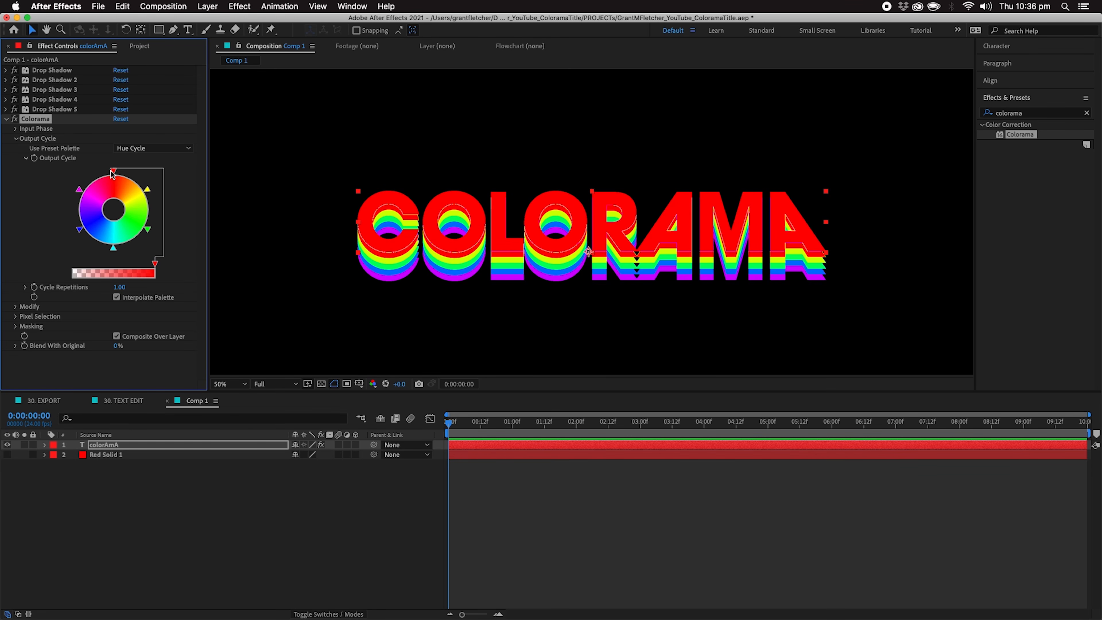
- Try the Fire, Carribean, Horizon and Rusty preset palettes on the title, one after another
left_click(131, 150)
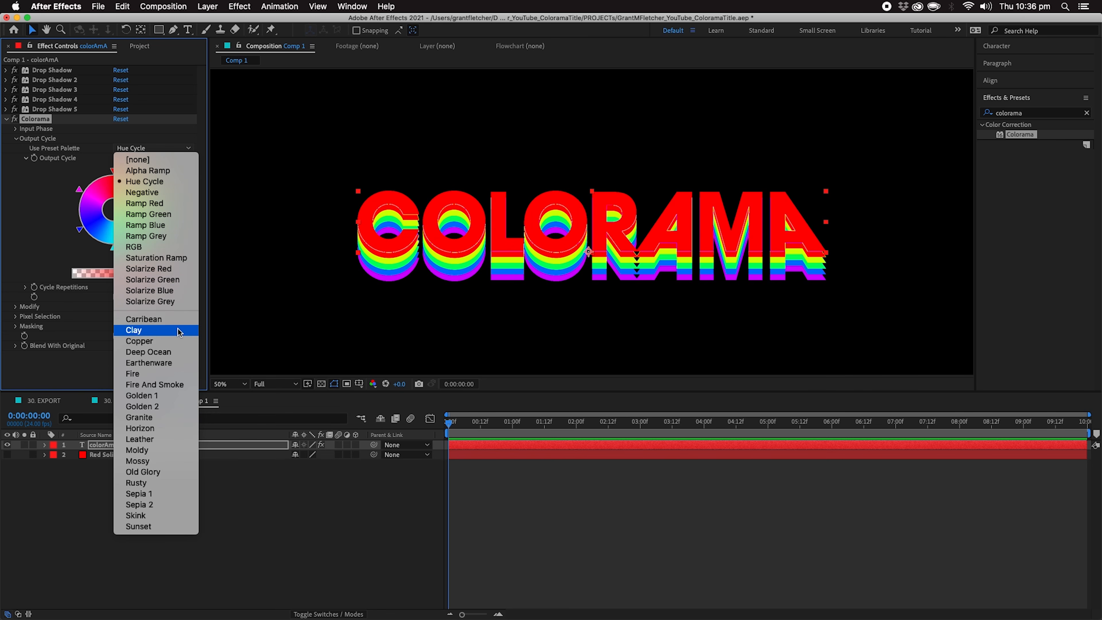
left_click(156, 380)
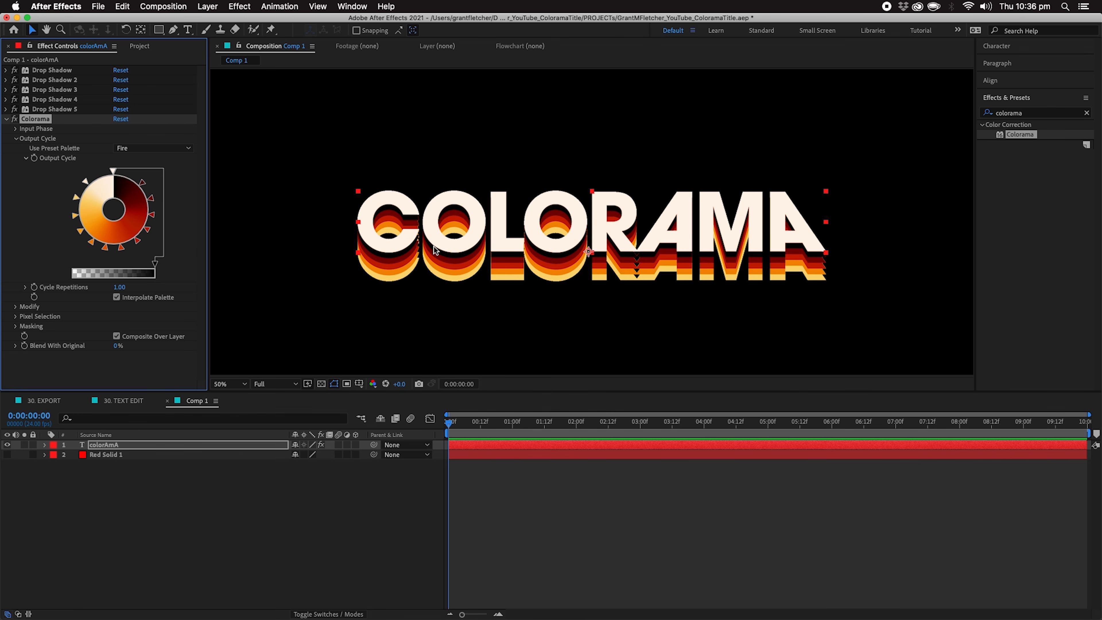
left_click(163, 149)
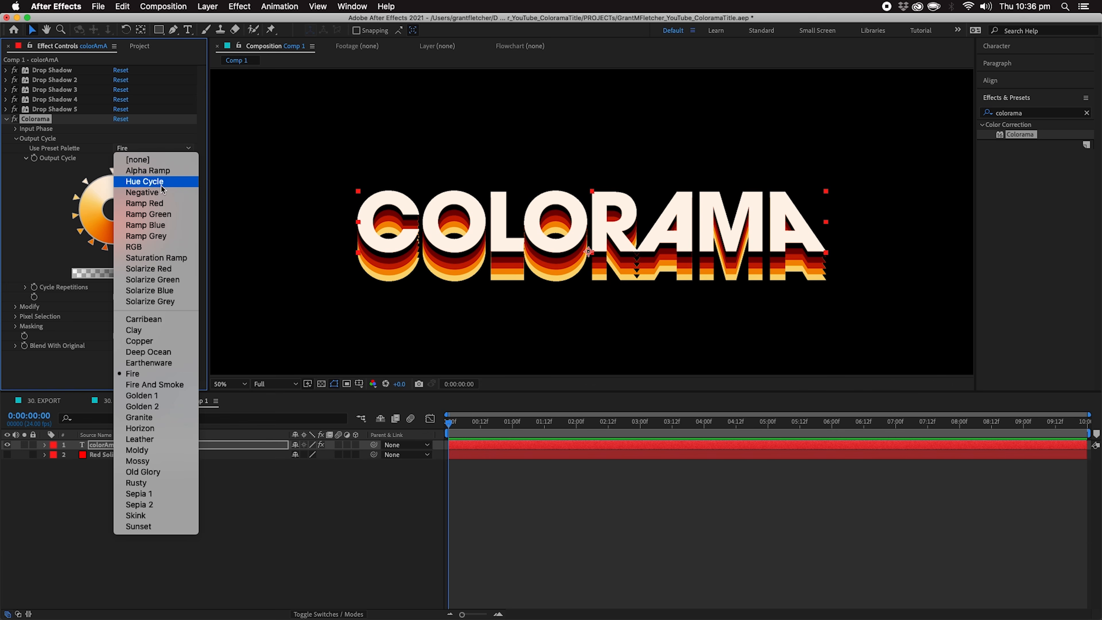
left_click(169, 320)
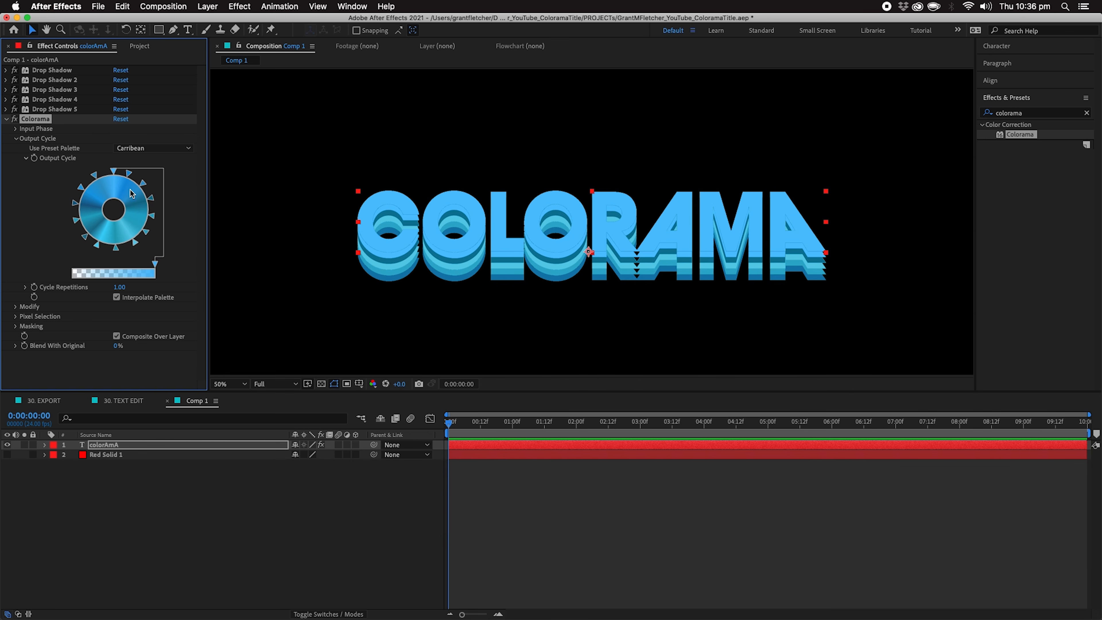
left_click(140, 149)
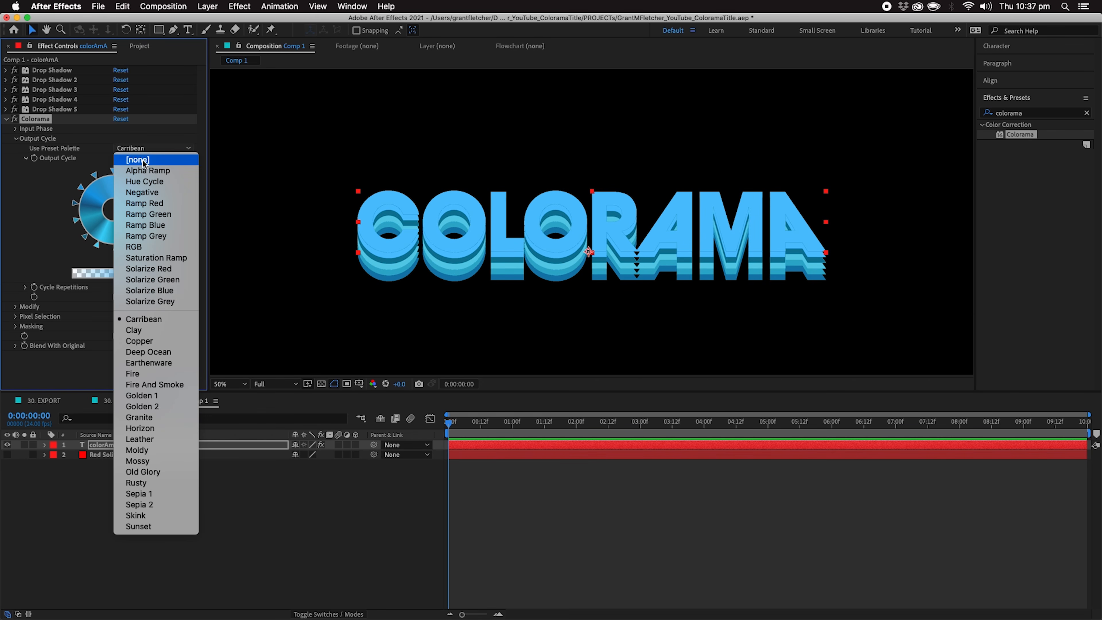
left_click(171, 428)
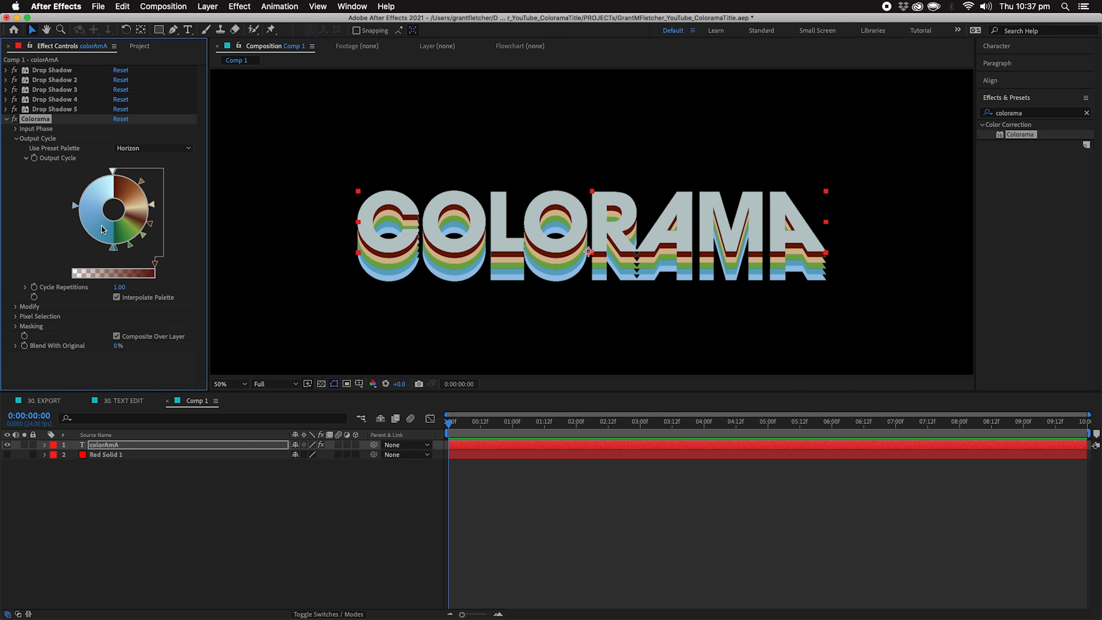
left_click(138, 148)
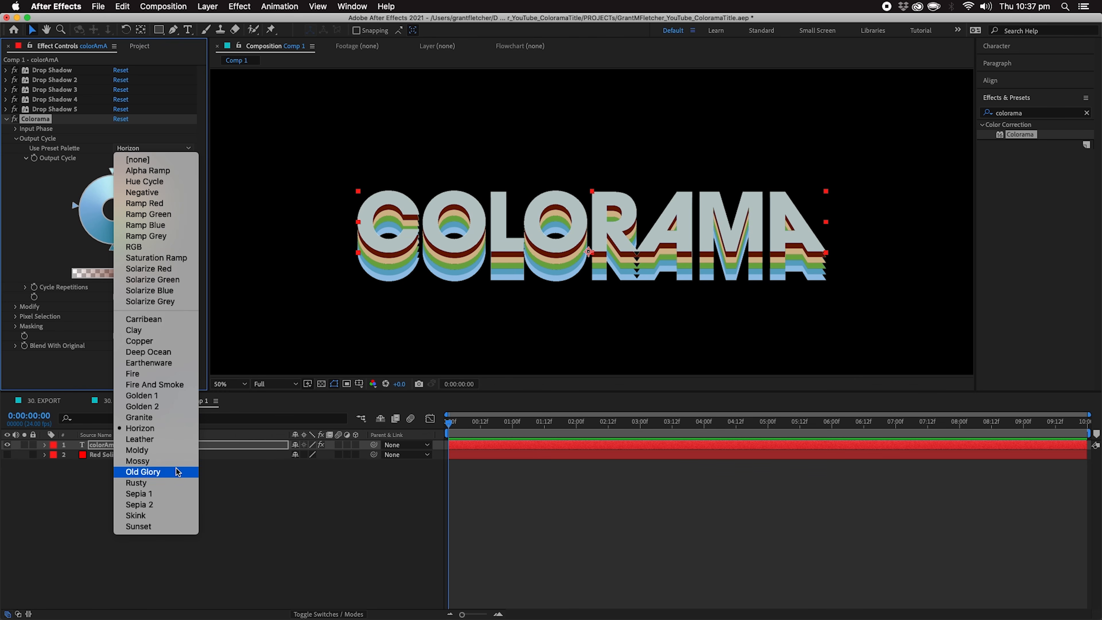
left_click(174, 483)
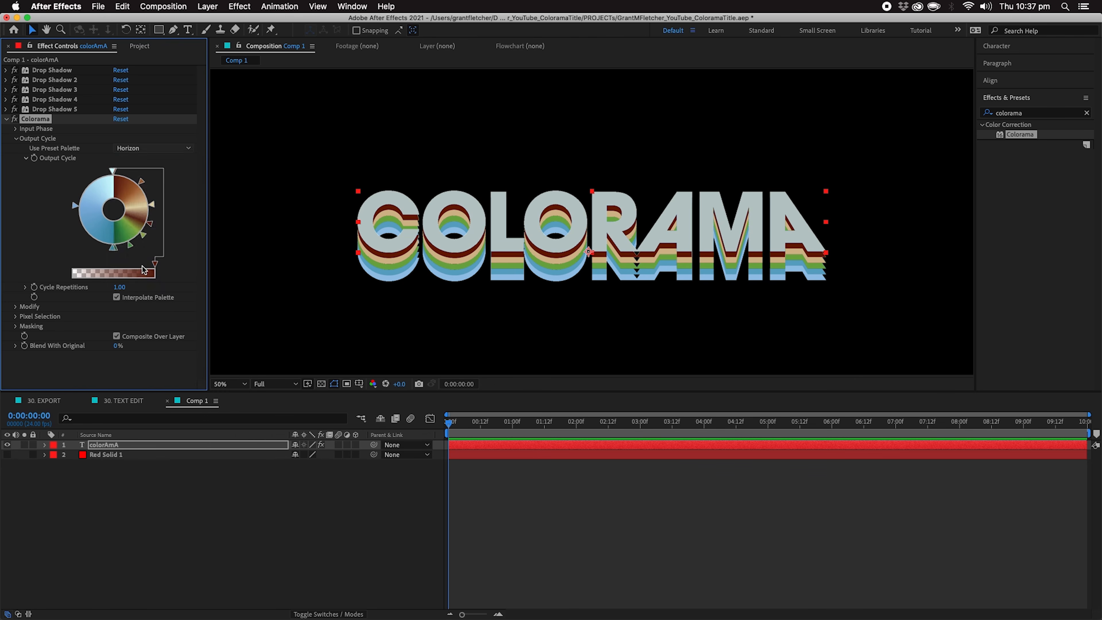
- Switch to the Ramp Red palette and move the red marker on the Output Cycle wheel directly opposite the black one
left_click(149, 151)
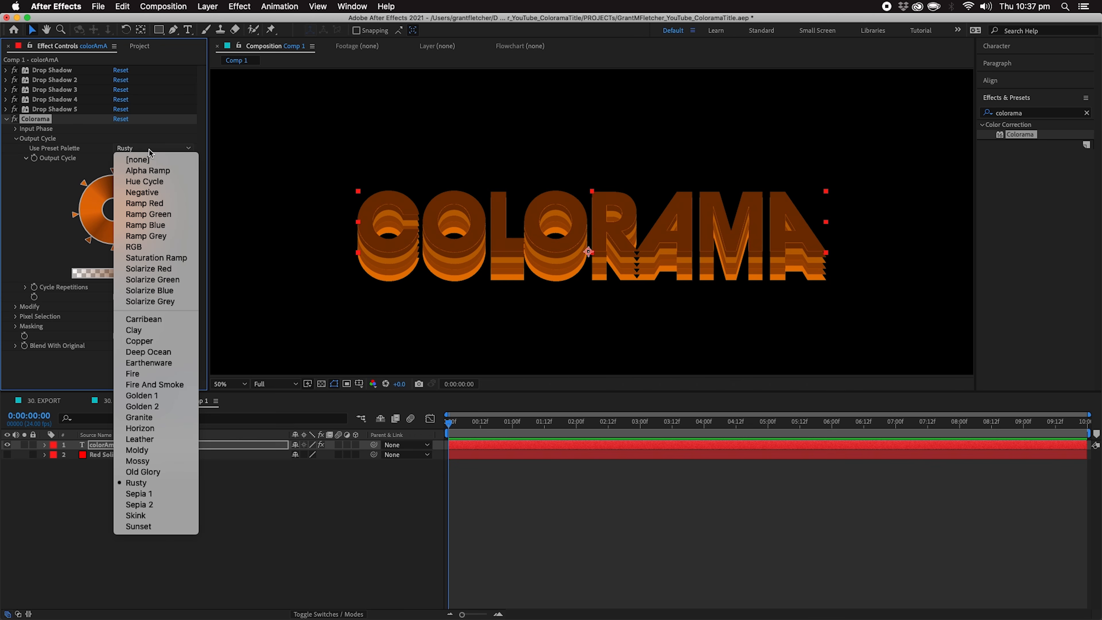
left_click(158, 204)
left_click_drag(114, 172, 82, 231)
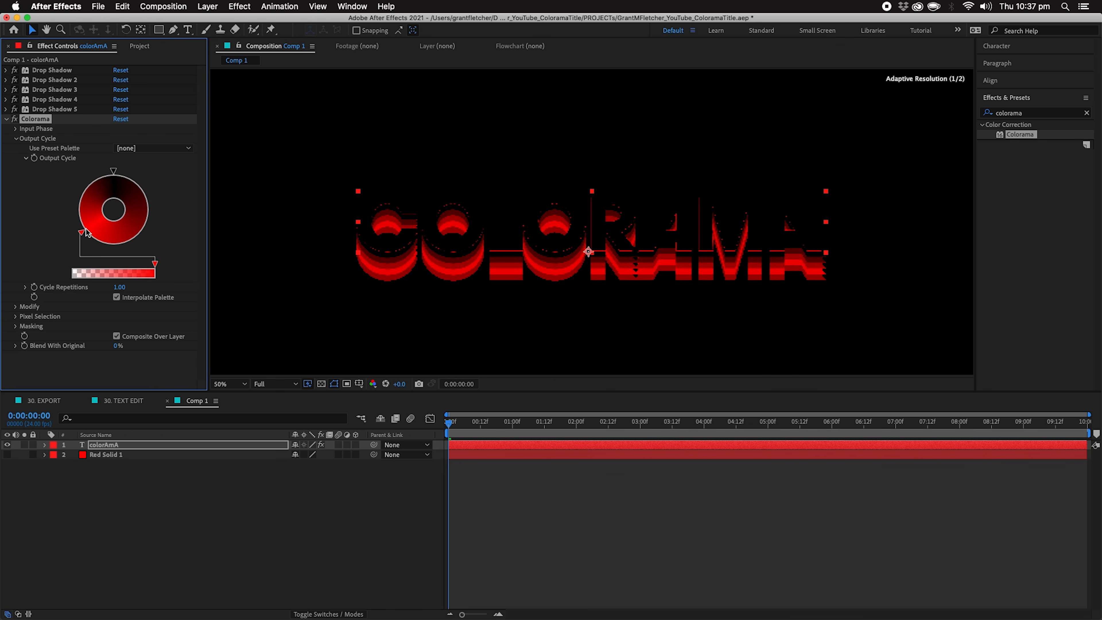
mouse_move(113, 172)
left_mouse_down()
mouse_move(150, 206)
mouse_move(139, 149)
mouse_move(113, 172)
left_mouse_up()
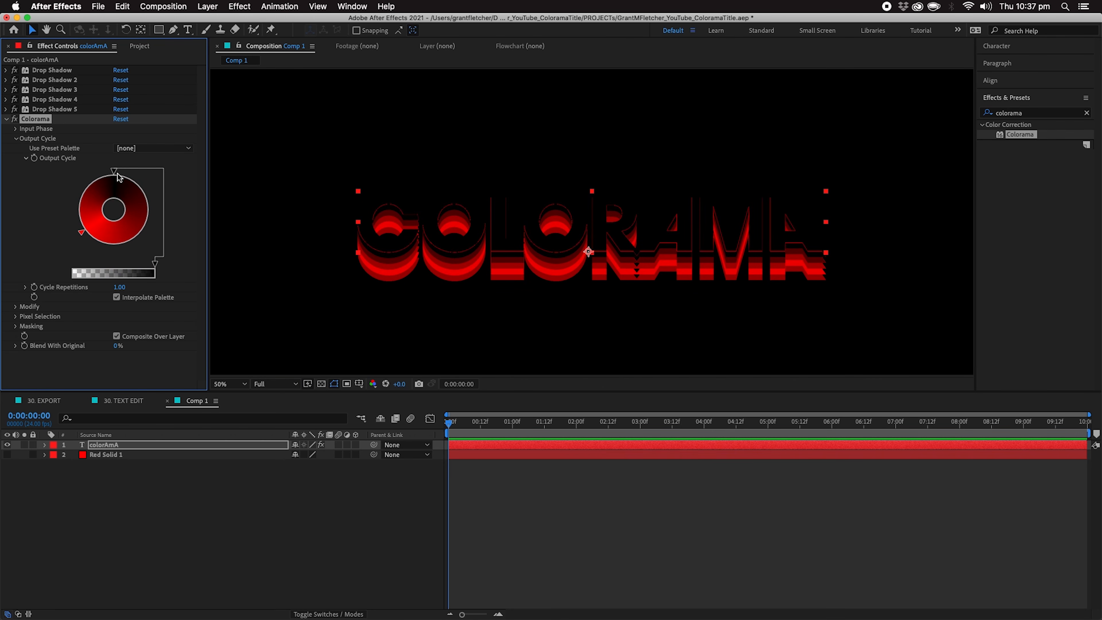
left_click(17, 129)
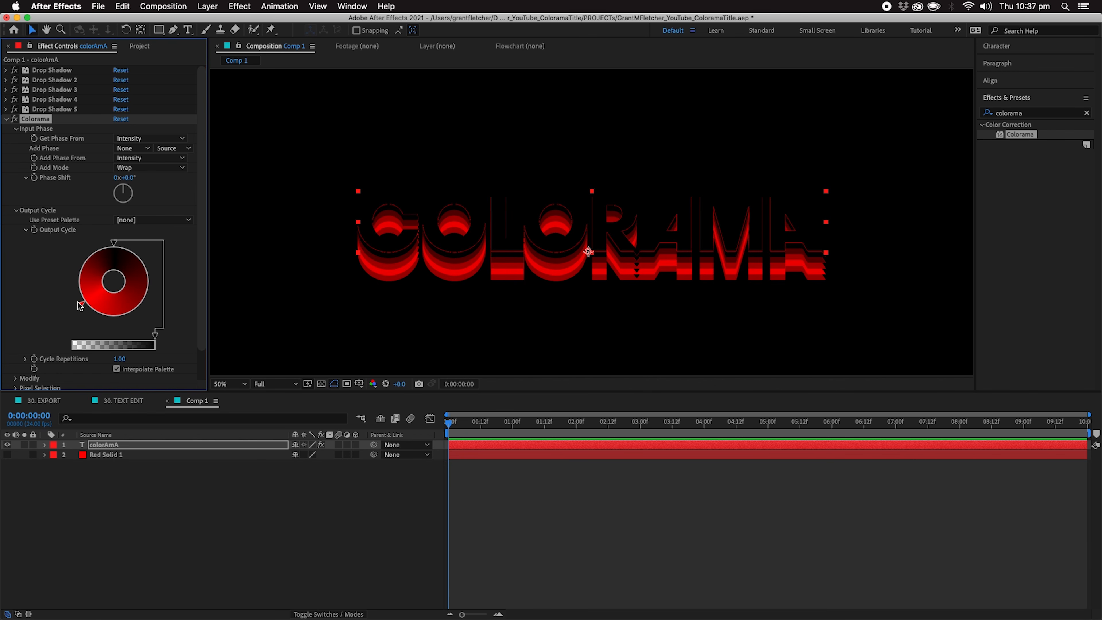
left_click_drag(80, 305, 116, 322)
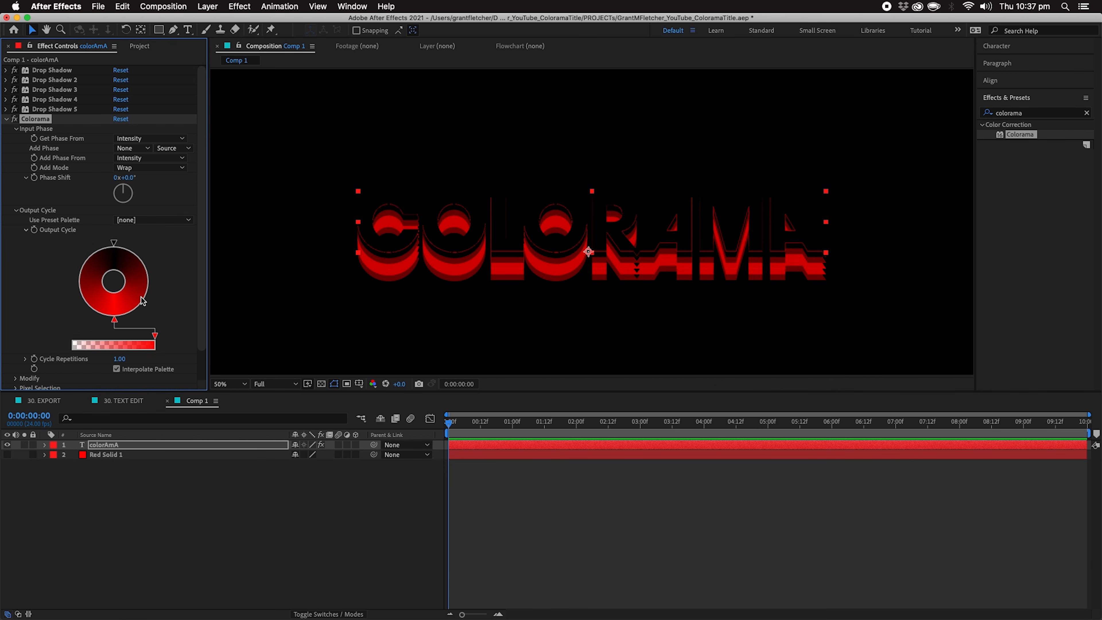
- Recolor the black marker on the Output Cycle wheel to bright magenta
left_click(114, 243)
double_click(114, 243)
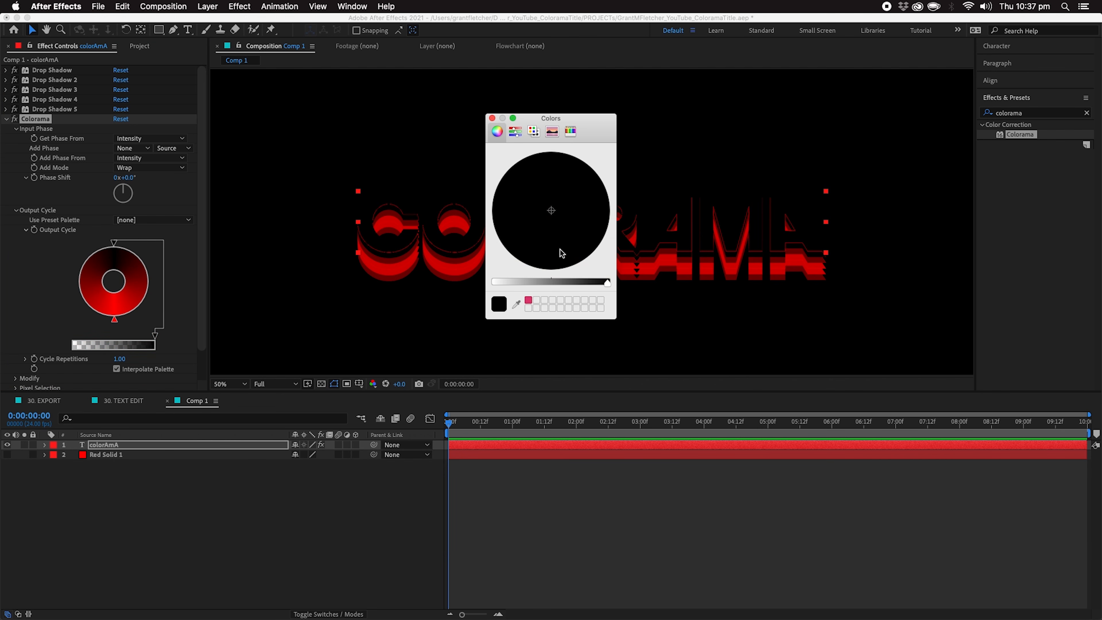
left_click(604, 183)
left_click_drag(522, 282, 460, 287)
mouse_move(599, 217)
left_mouse_down()
mouse_move(607, 239)
mouse_move(591, 260)
left_mouse_up()
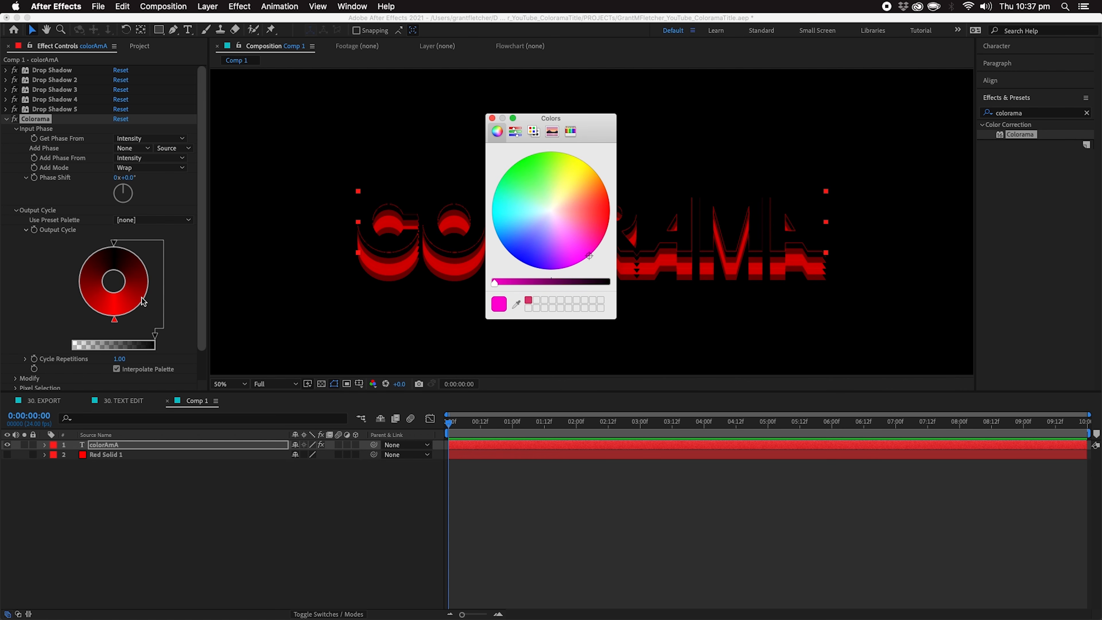
left_click(492, 118)
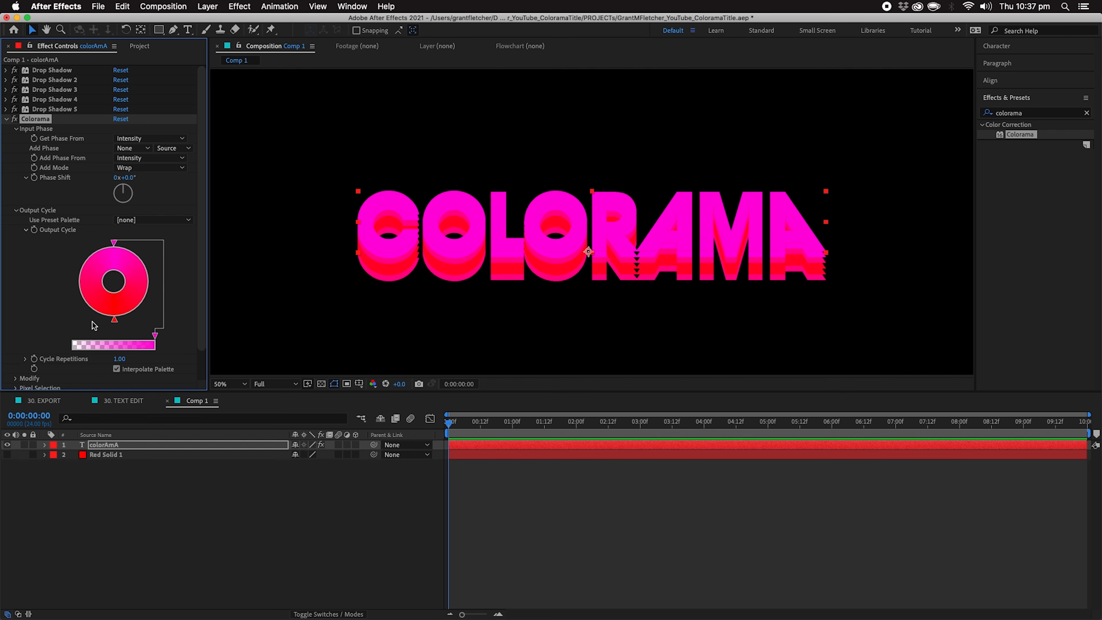
- Add a turquoise marker to the Output Cycle wheel between magenta and red, and turn off Interpolate Palette
double_click(149, 289)
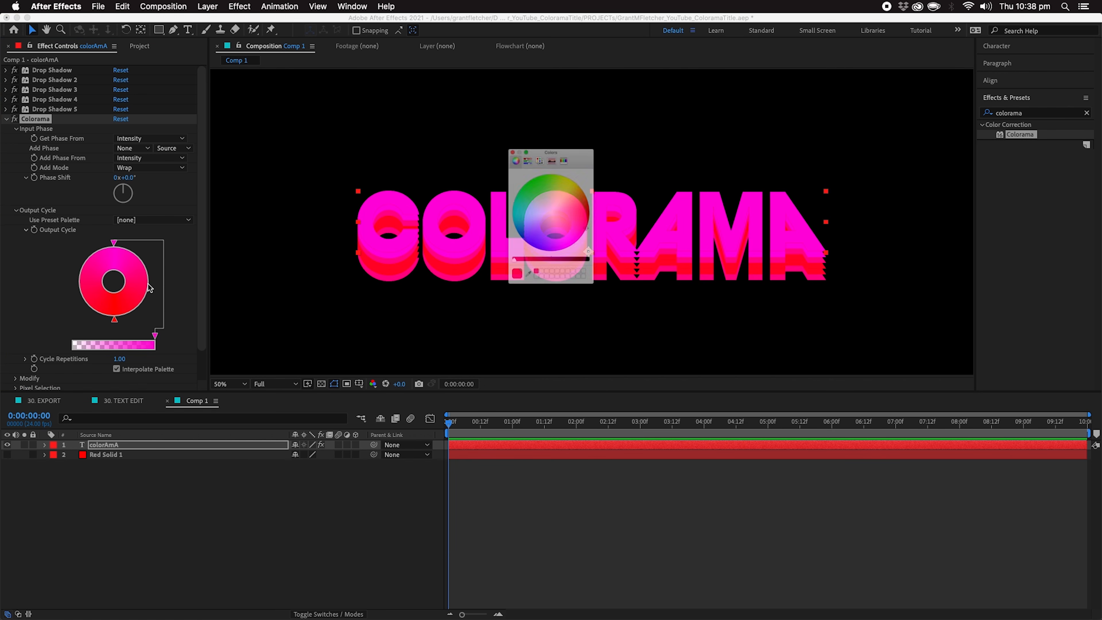
left_click_drag(538, 219, 501, 199)
left_click(492, 118)
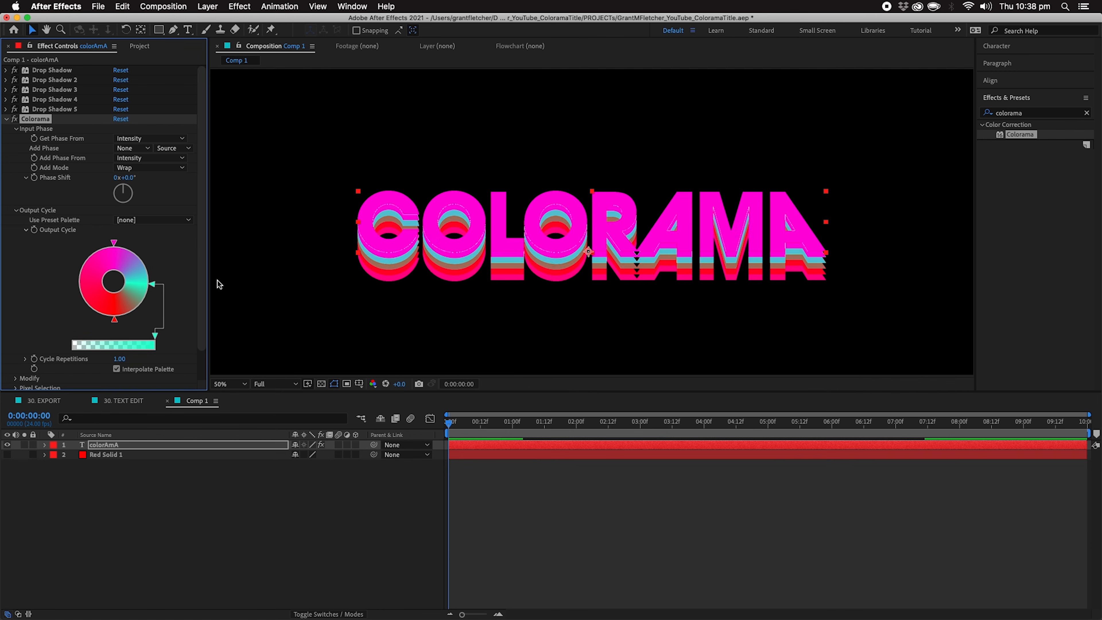
left_click(458, 267)
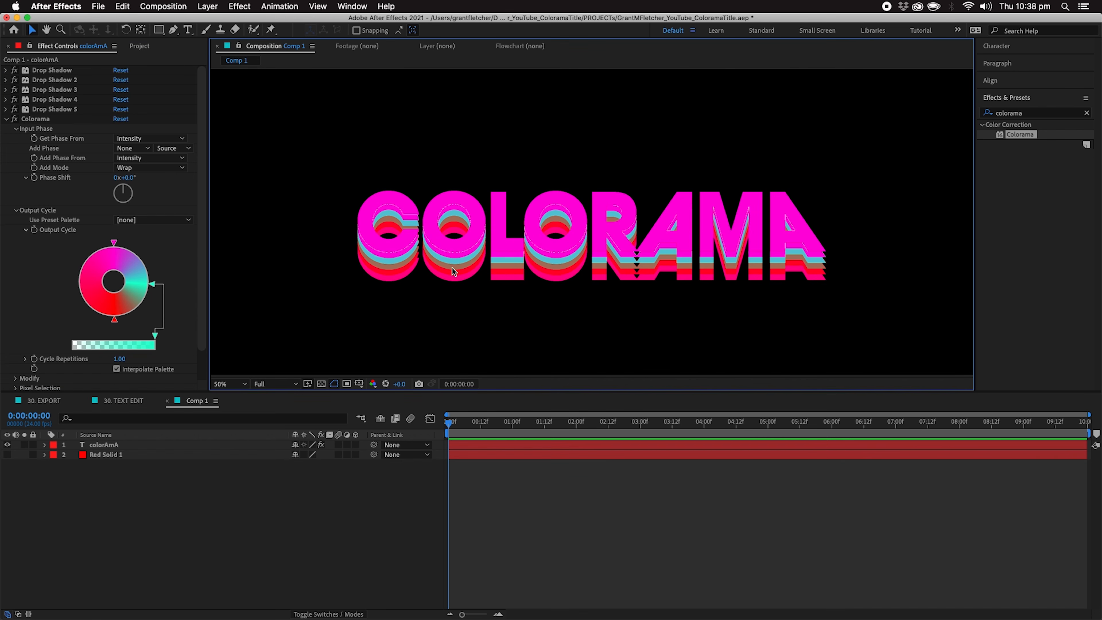
left_click(117, 369)
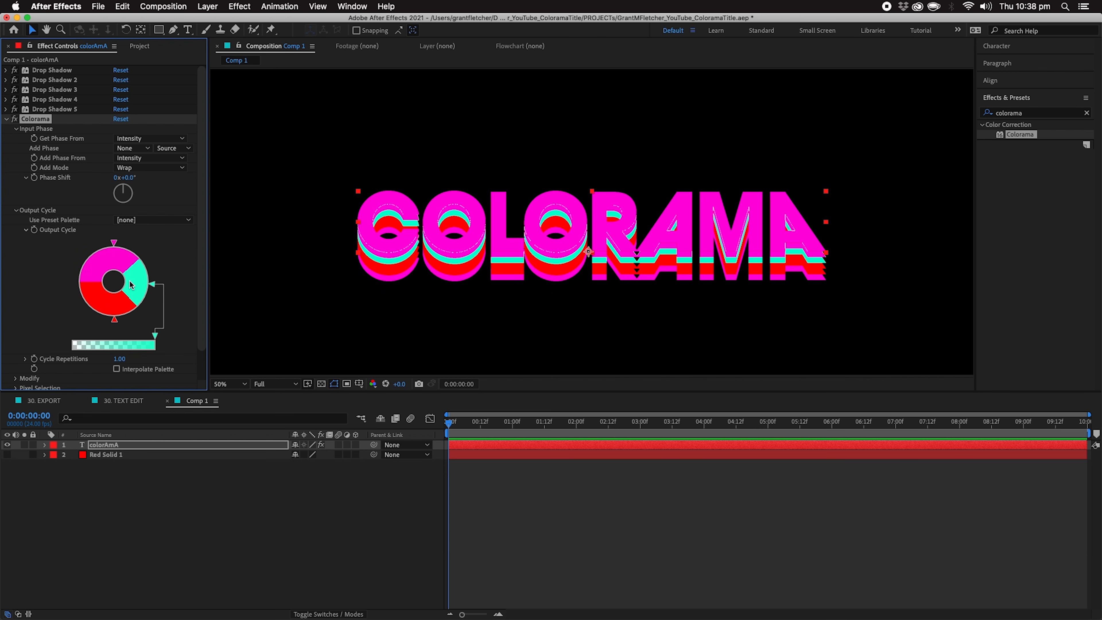
- Apply the RGB preset palette and compare the title with Interpolate Palette off and on, leaving it on
left_click(140, 221)
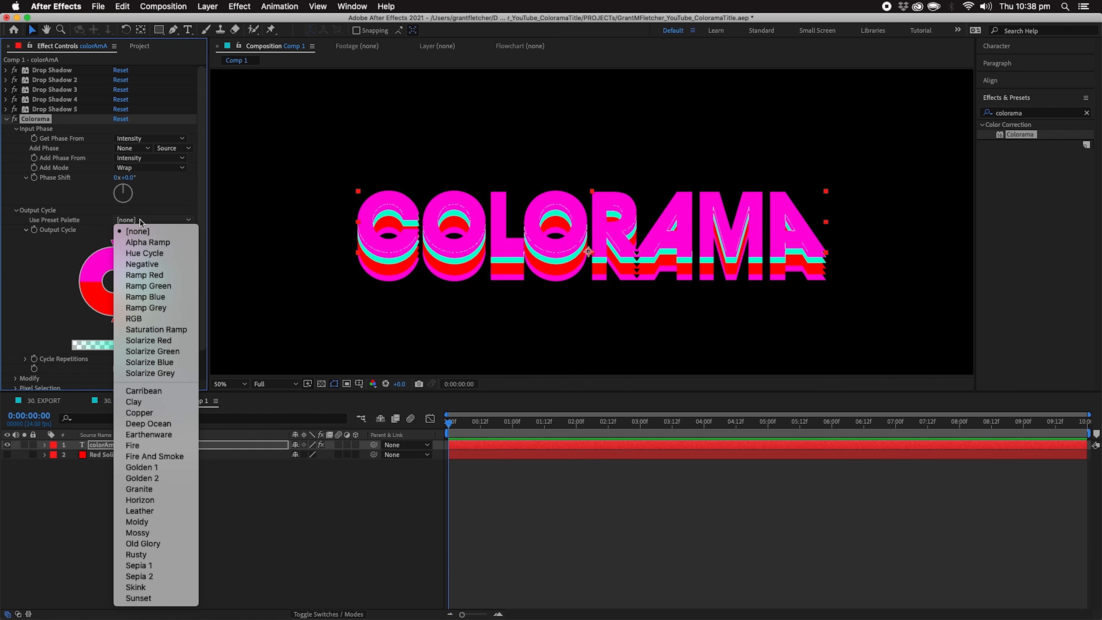
left_click(162, 319)
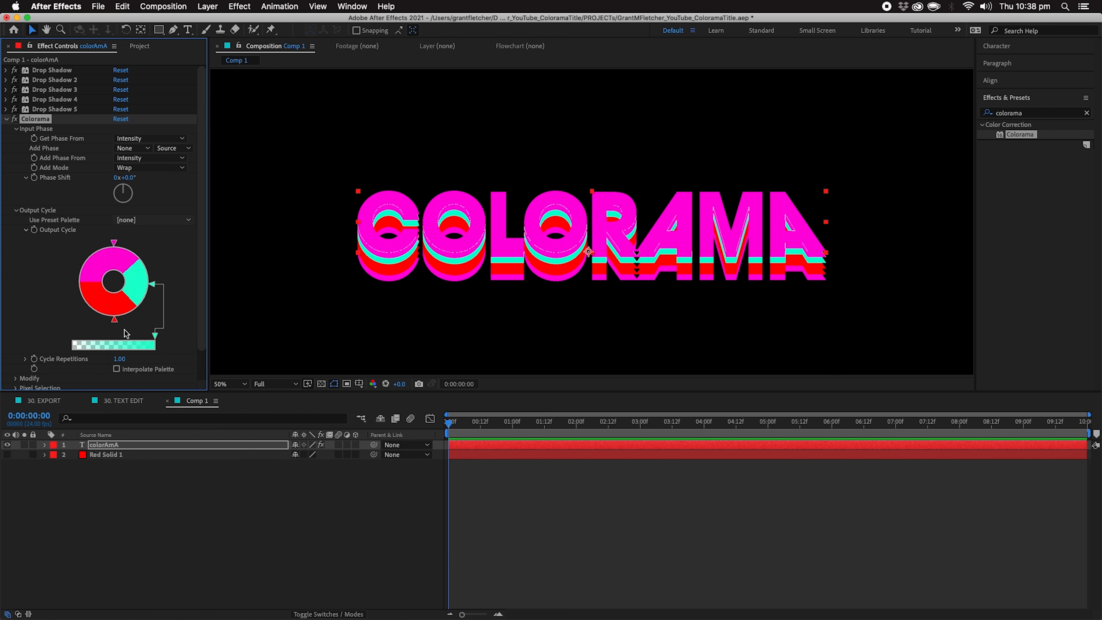
left_click(116, 369)
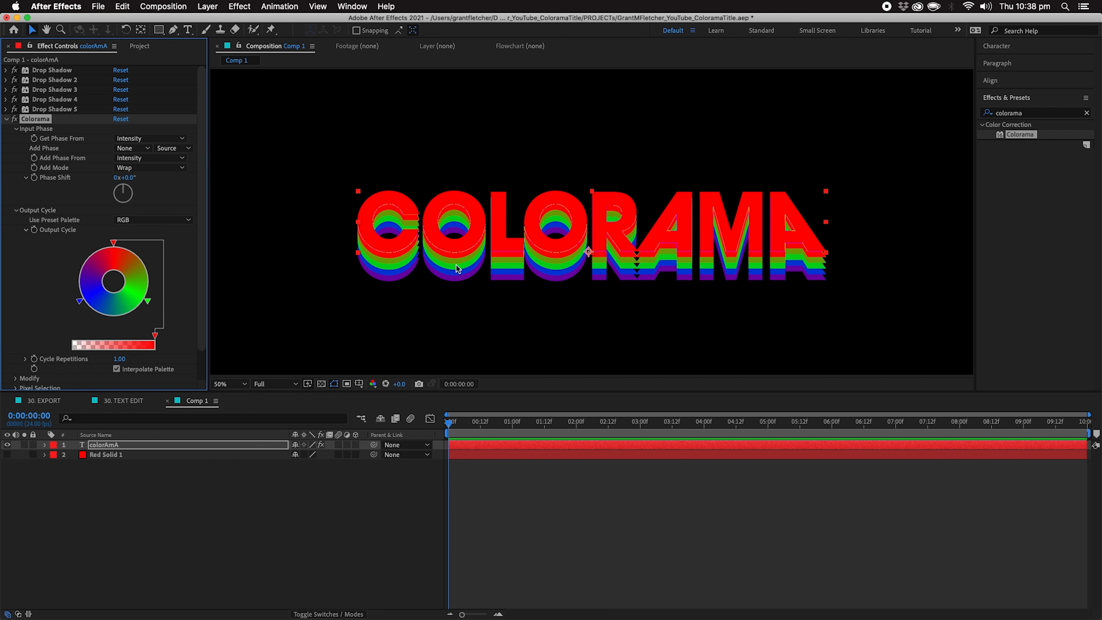
left_click(117, 368)
left_click(116, 368)
left_click(116, 368)
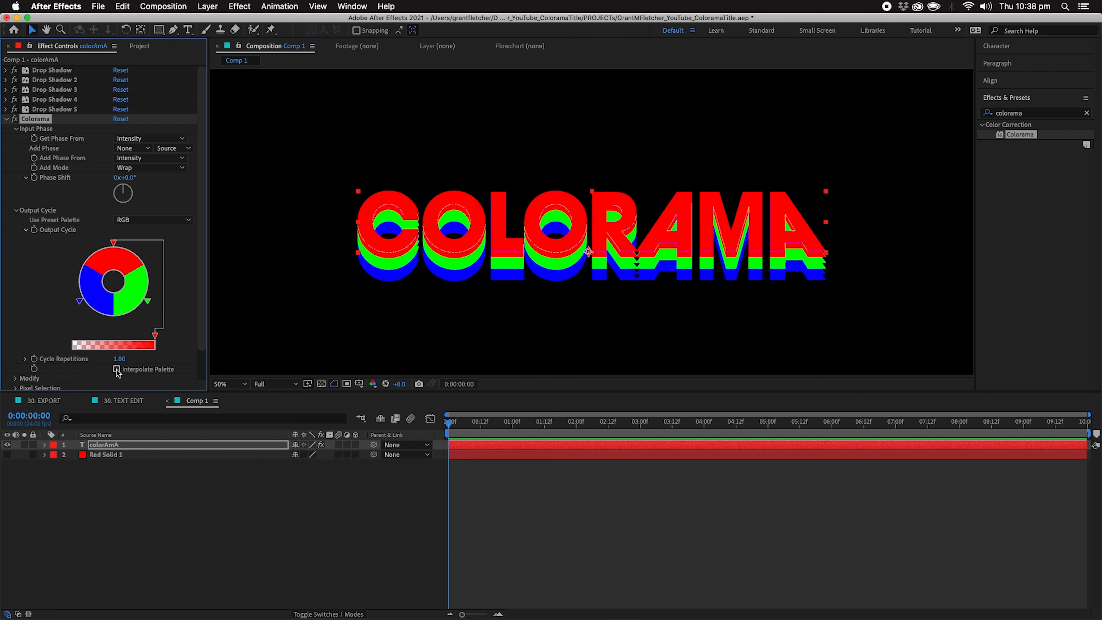
left_click(116, 369)
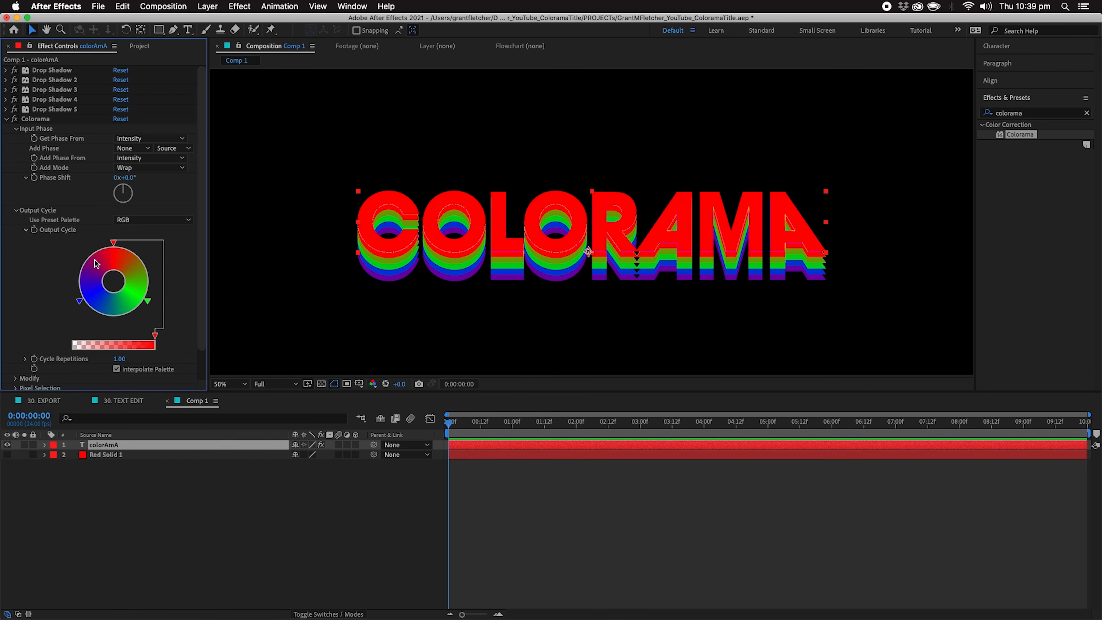
- Set the preset palette back to Hue Cycle and change Cycle Repetitions to 3
left_click(130, 219)
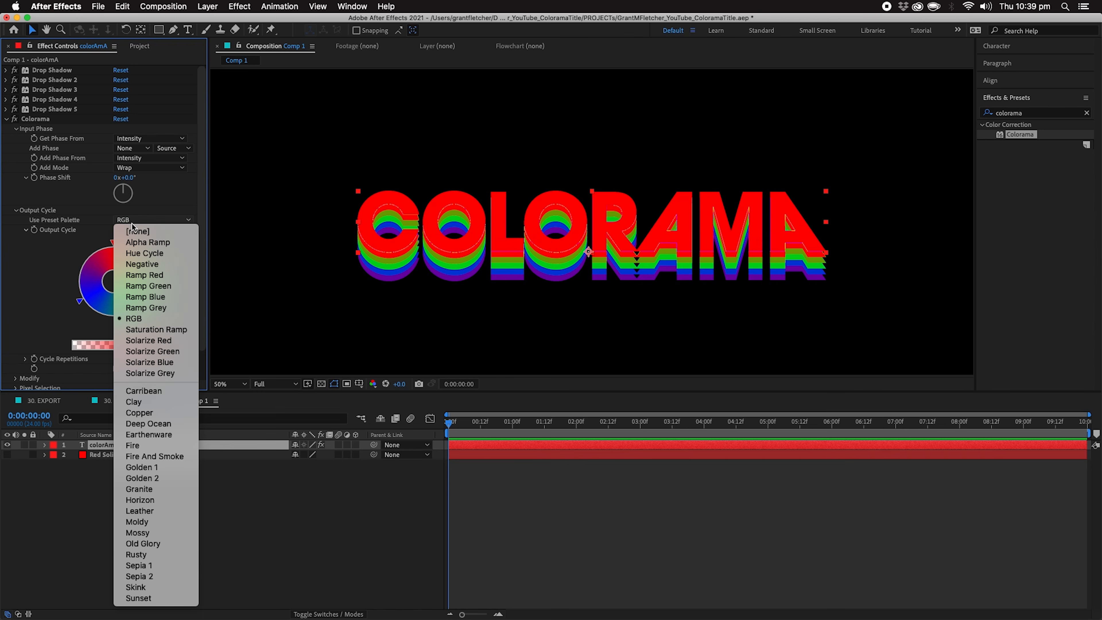
left_click(154, 253)
left_click(119, 359)
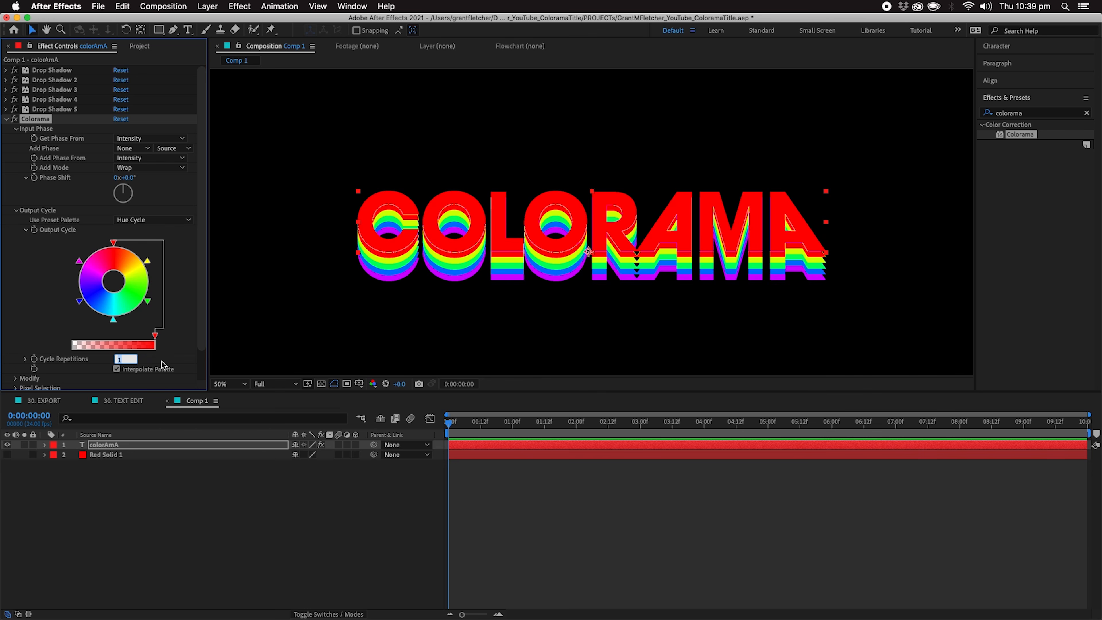
key("Return")
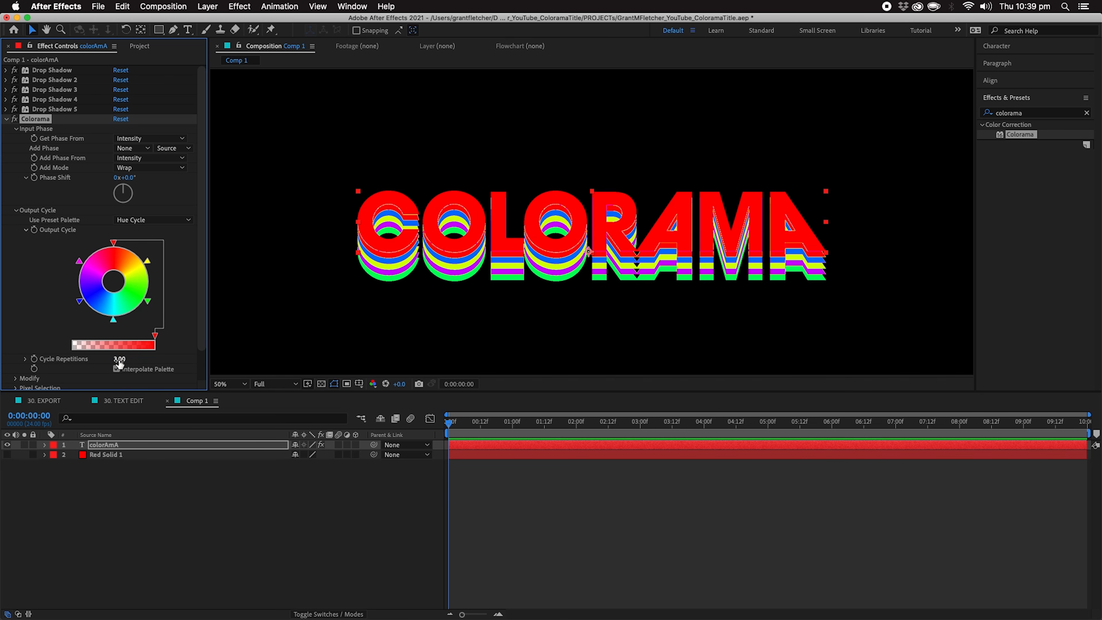
- Set Colorama's Cycle Repetitions to 1
left_click(119, 359)
type("1")
key("Return")
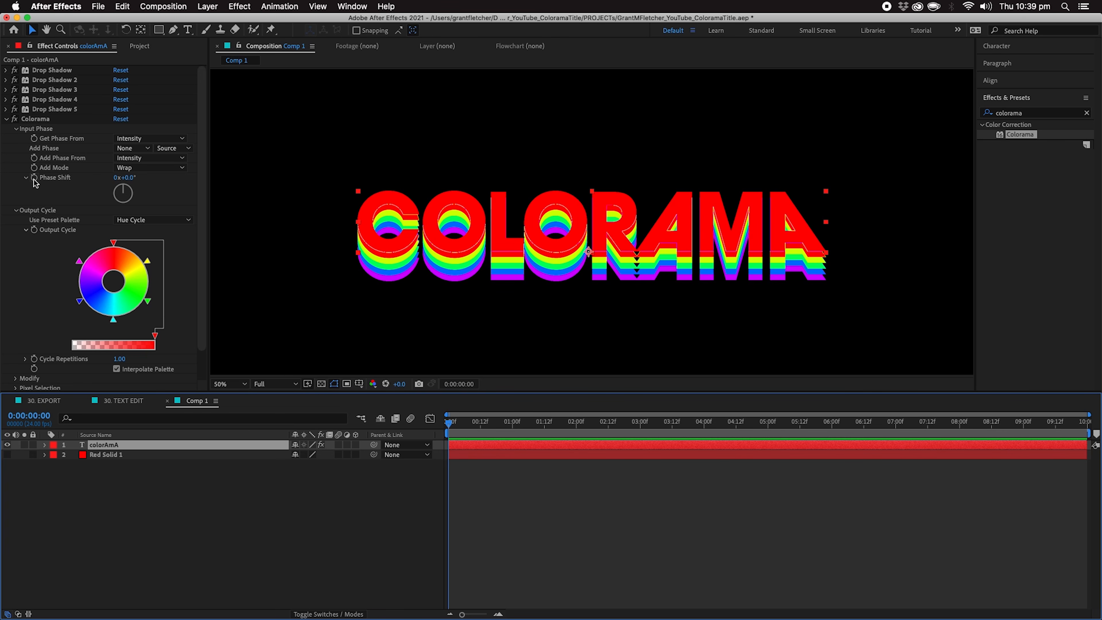
- Turn on keyframing for Colorama's Phase Shift at the start of the timeline and reveal the keyframed property under the title layer
left_click(35, 182)
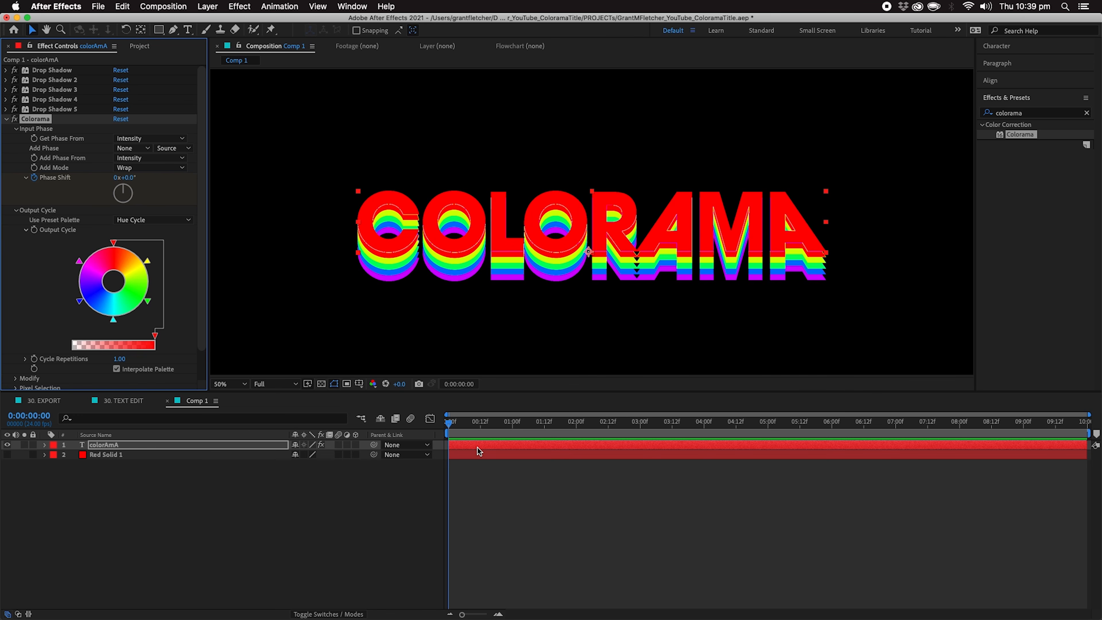
key("u")
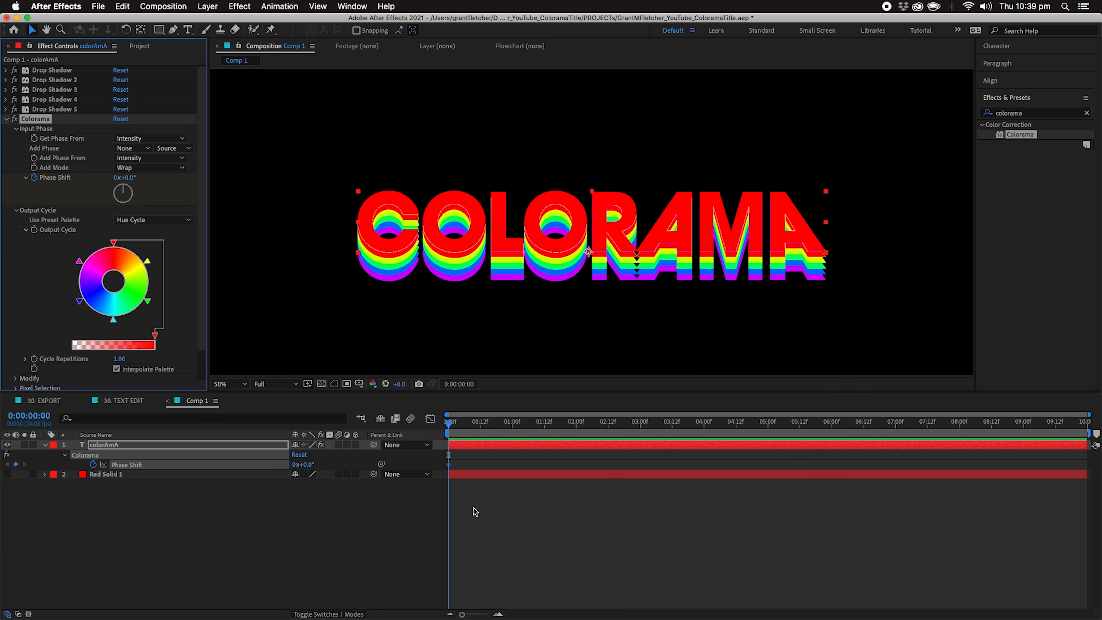
left_click(473, 509)
left_click(454, 445)
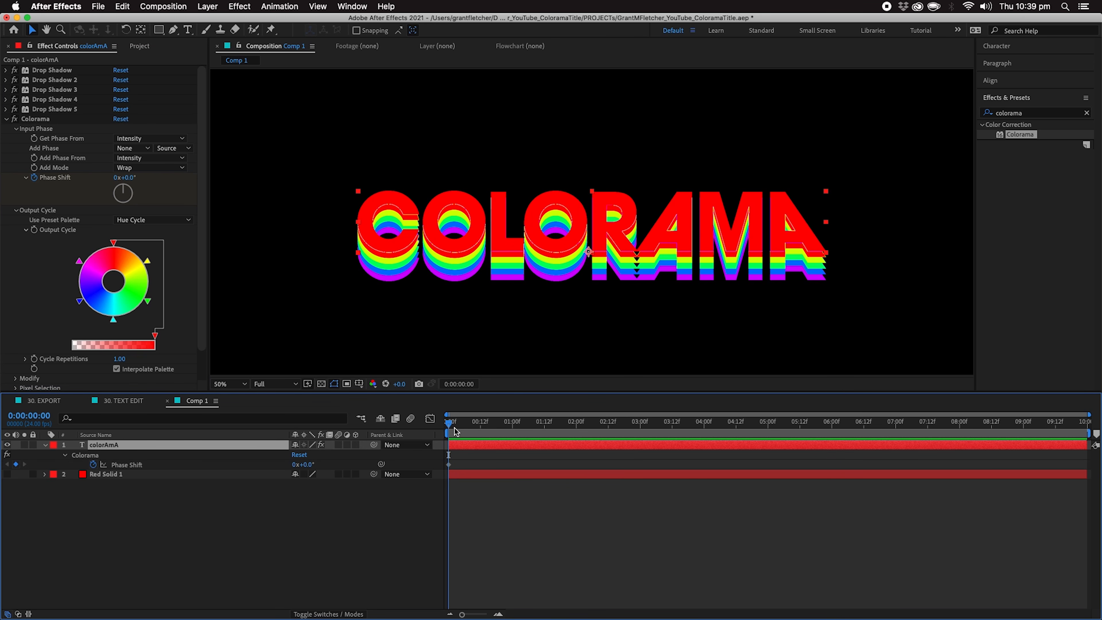
- Add a Phase Shift keyframe at 0:00:09:23 with a value of one full revolution
left_click_drag(455, 427, 1089, 425)
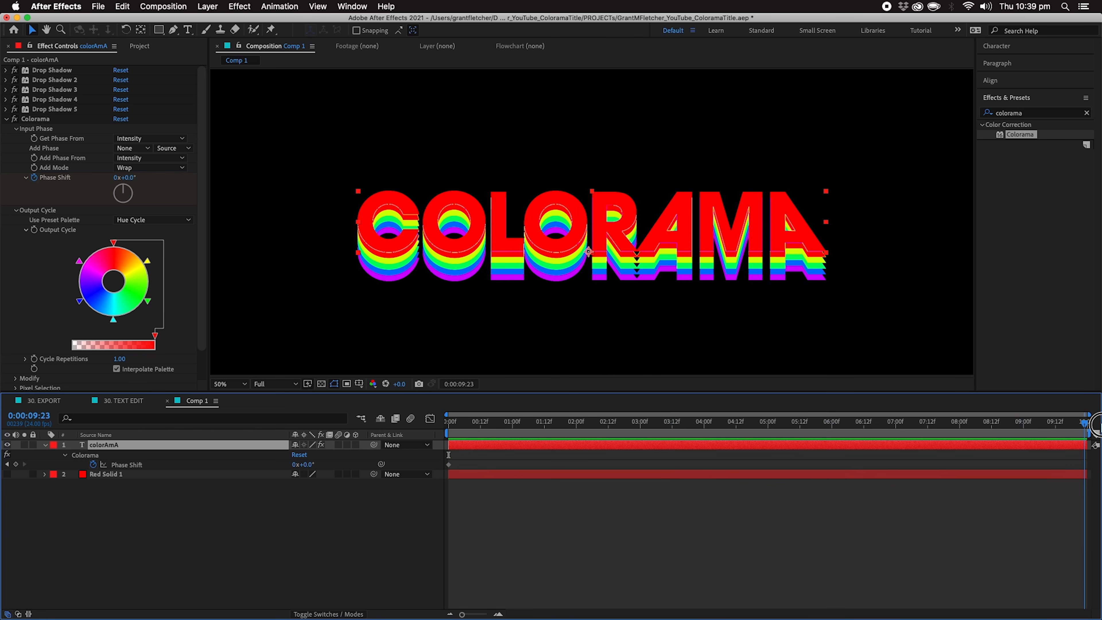
left_click(15, 464)
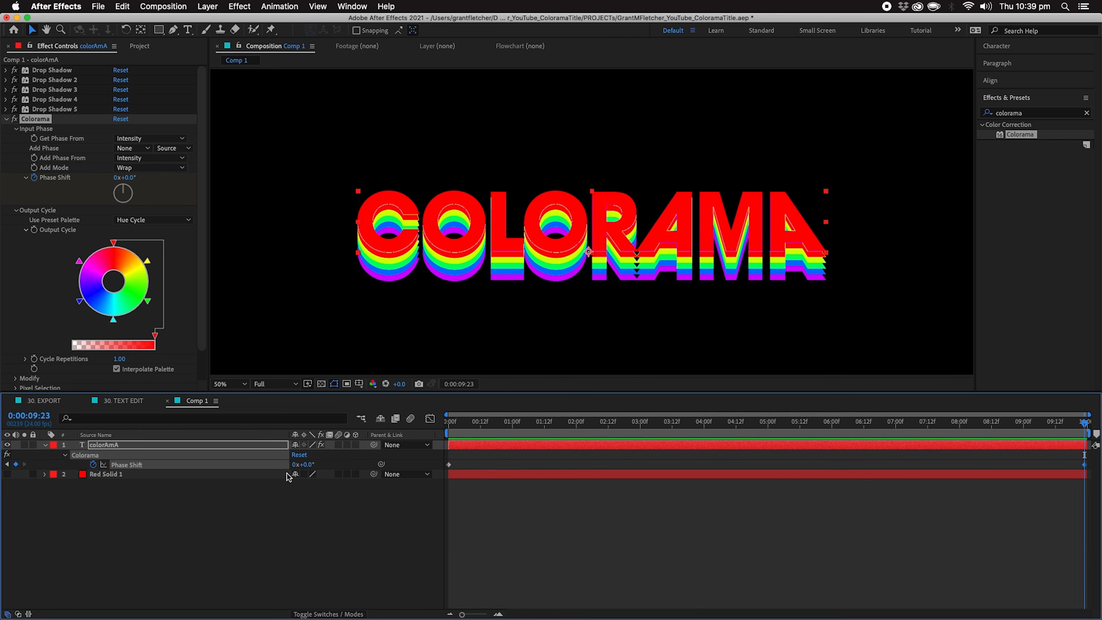
left_click(322, 488)
left_click(297, 464)
type("1")
key("Return")
- Preview the Phase Shift animation from the start of the timeline and collapse the Colorama settings
left_click_drag(463, 427, 423, 435)
key("space")
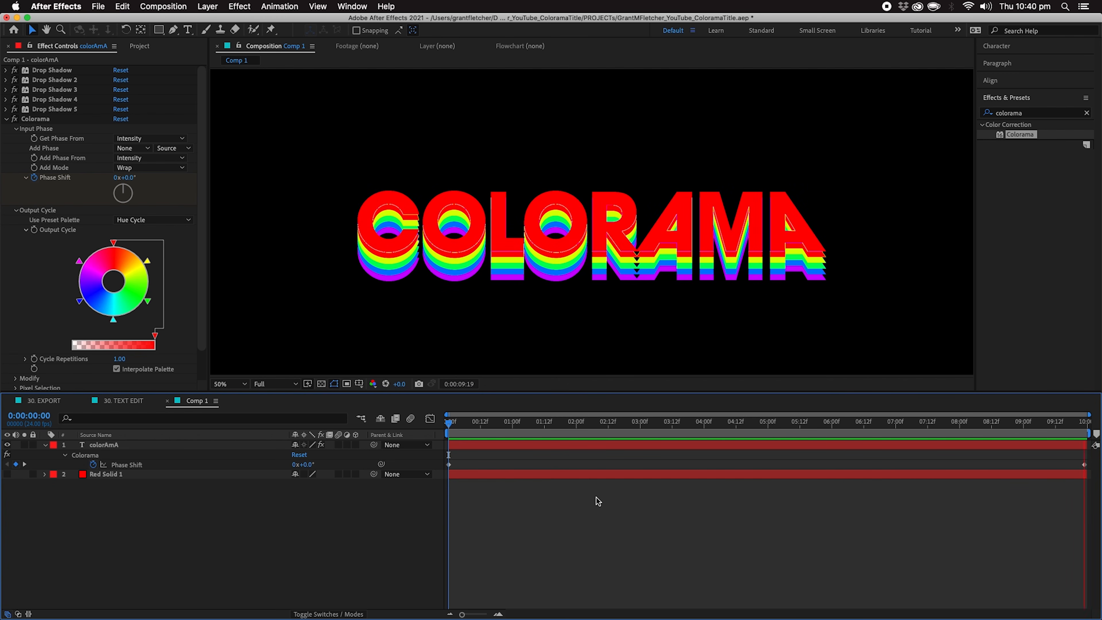
key("space")
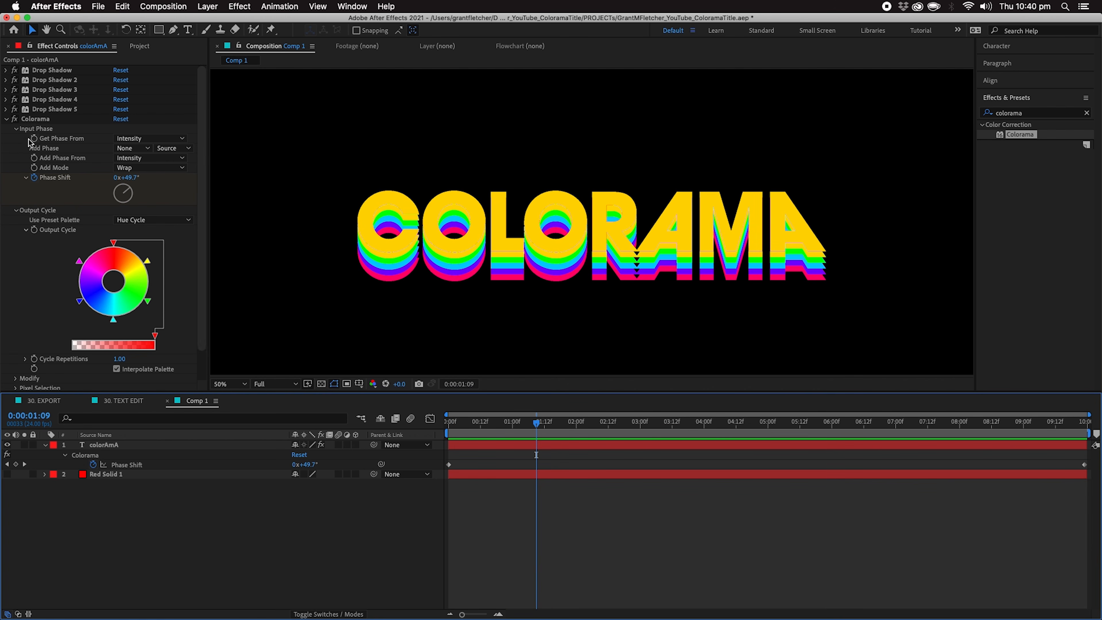
left_click(6, 119)
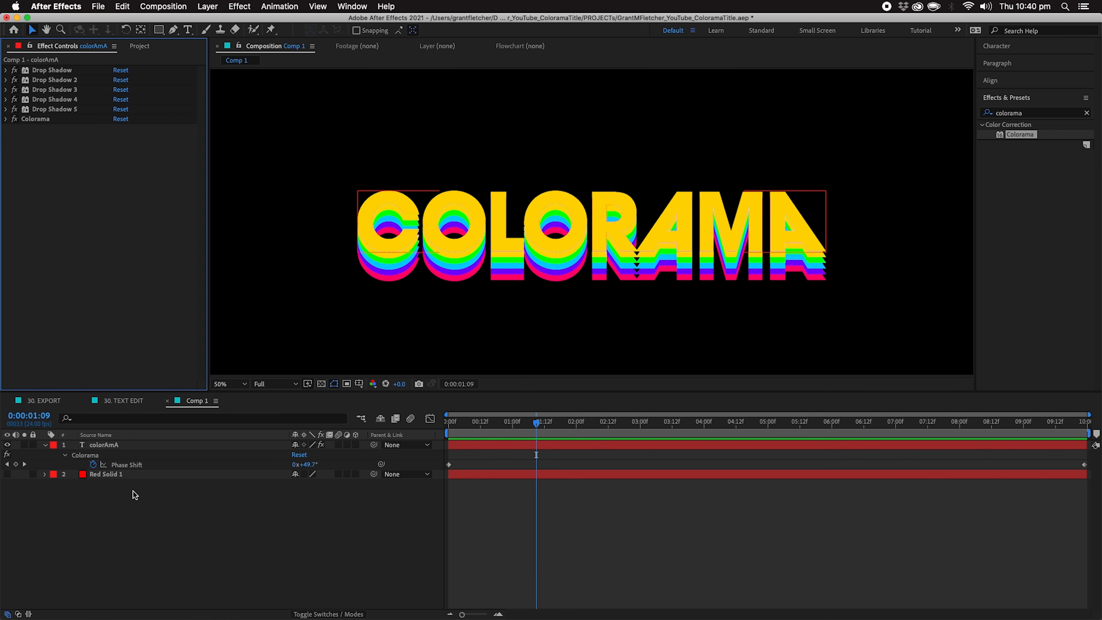
- Apply the CC Composite effect to the colorAmA layer below Colorama, keeping Composite Original set to In front
left_click(131, 444)
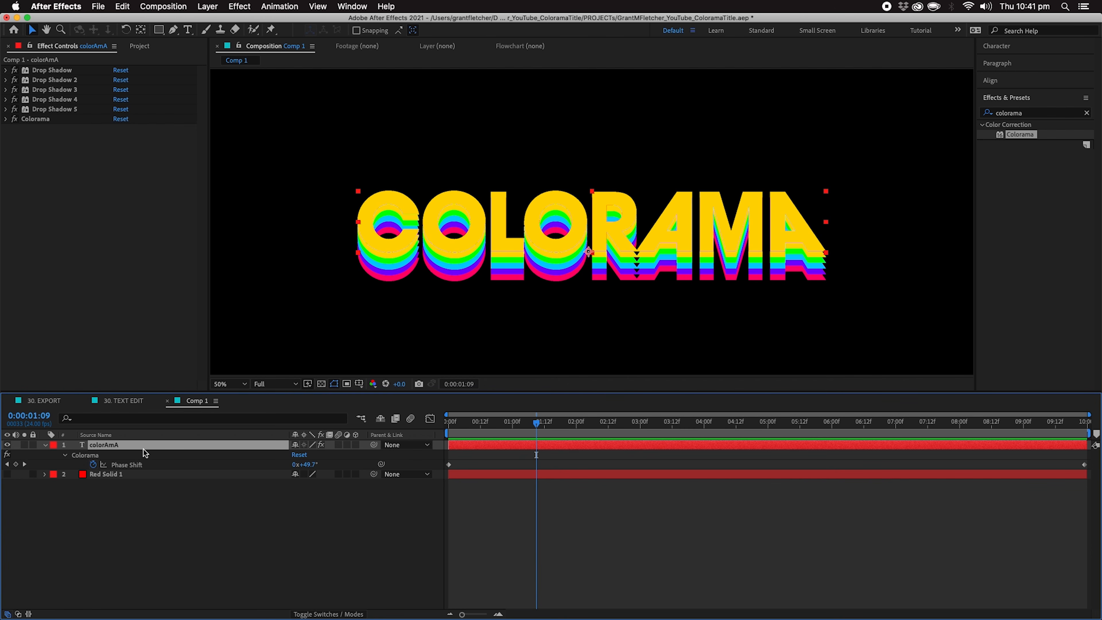
left_click(1022, 113)
type("cc")
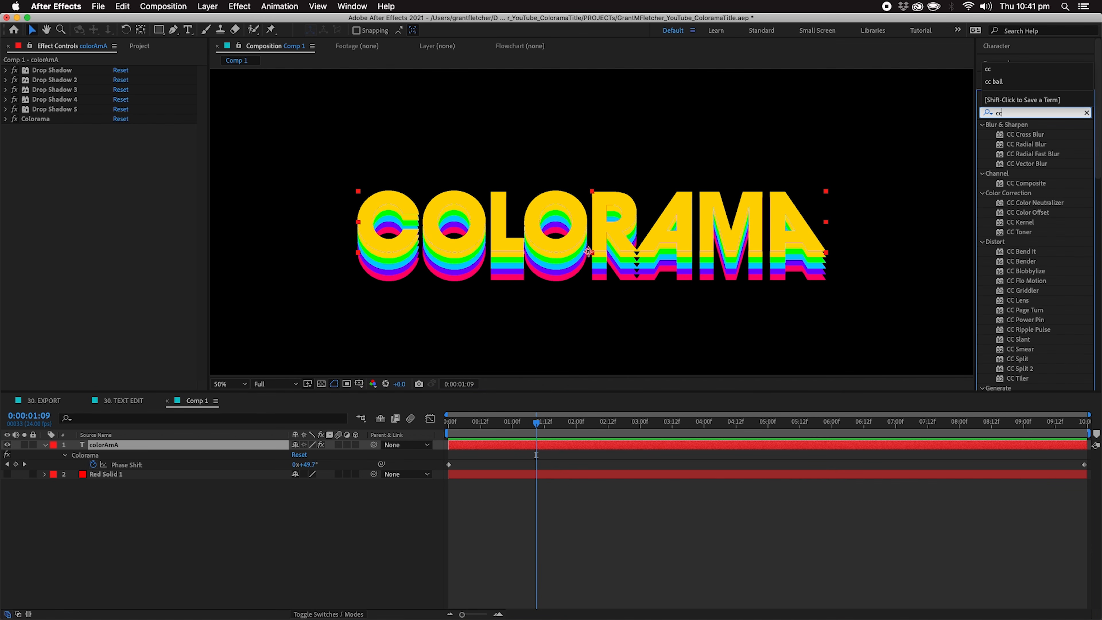
type(" co")
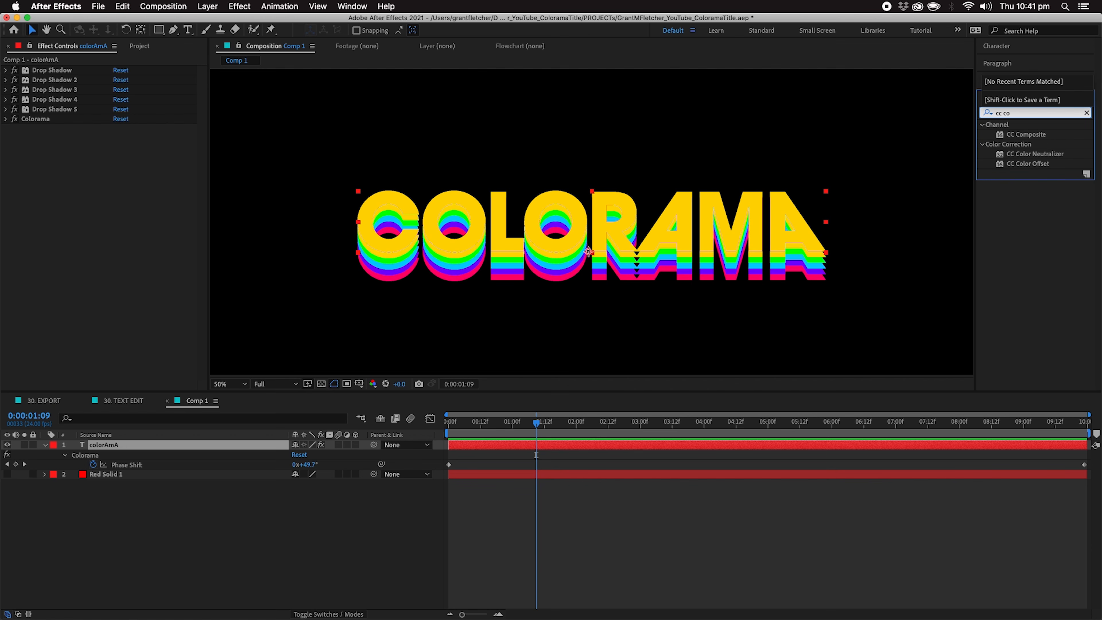
left_click_drag(1038, 137, 173, 252)
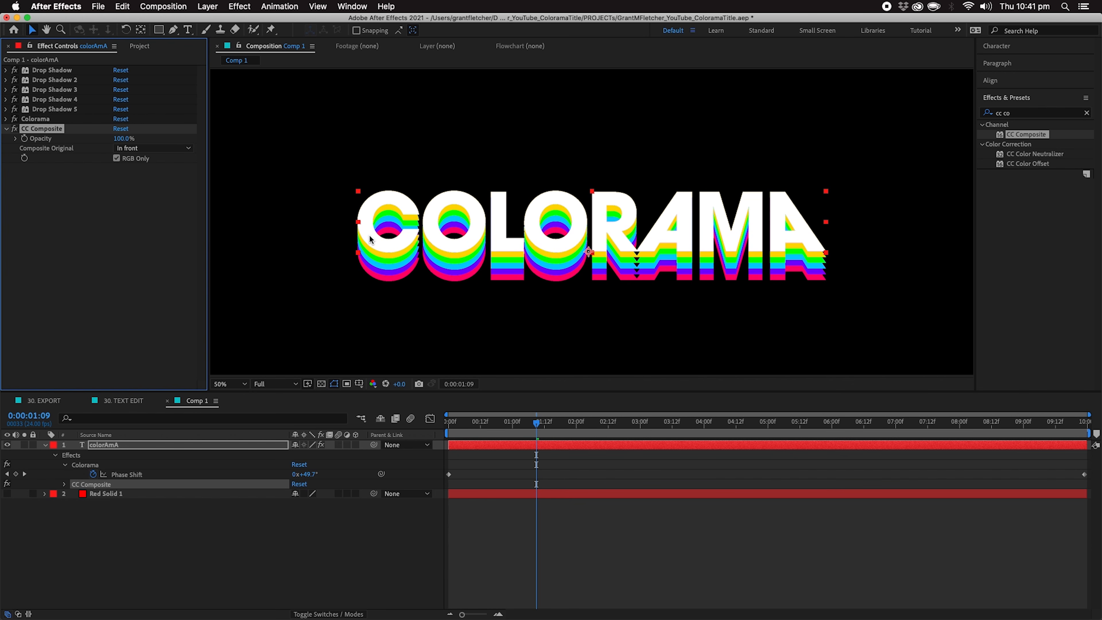
left_click(146, 148)
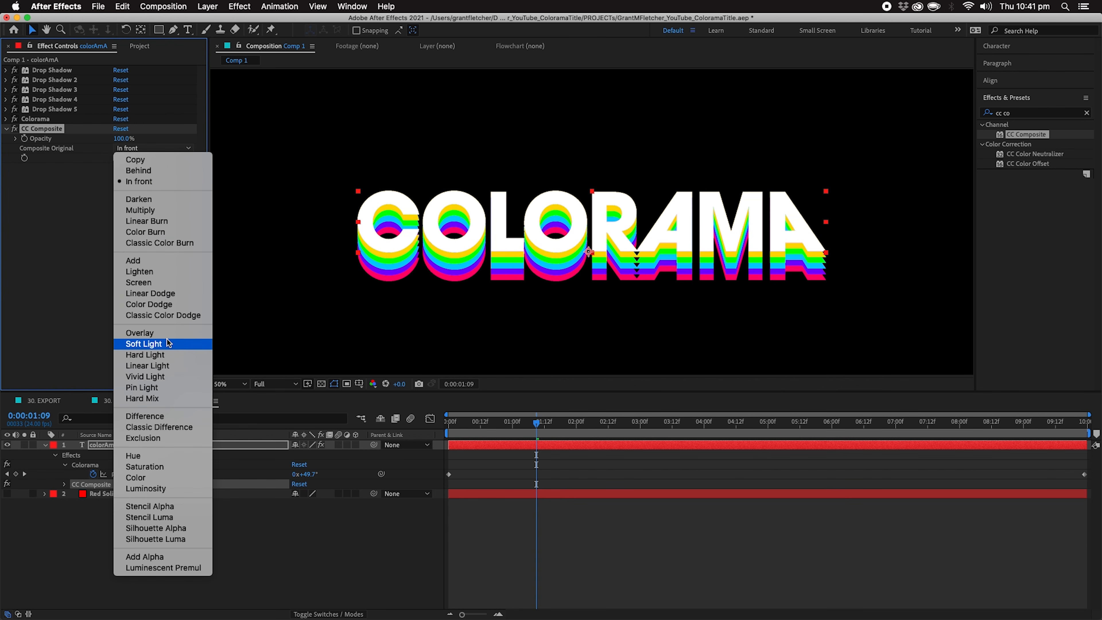
left_click(22, 267)
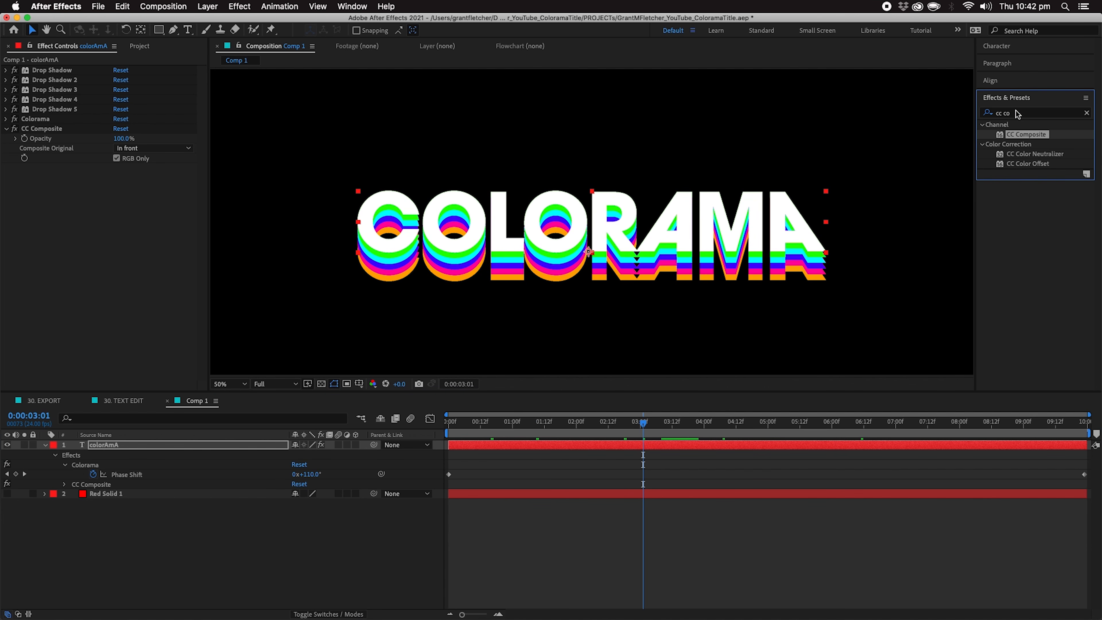
- Add a Curves effect between Colorama and CC Composite and pull the middle of the RGB curve down to darken the shadow colors
left_click(1017, 114)
type("cur")
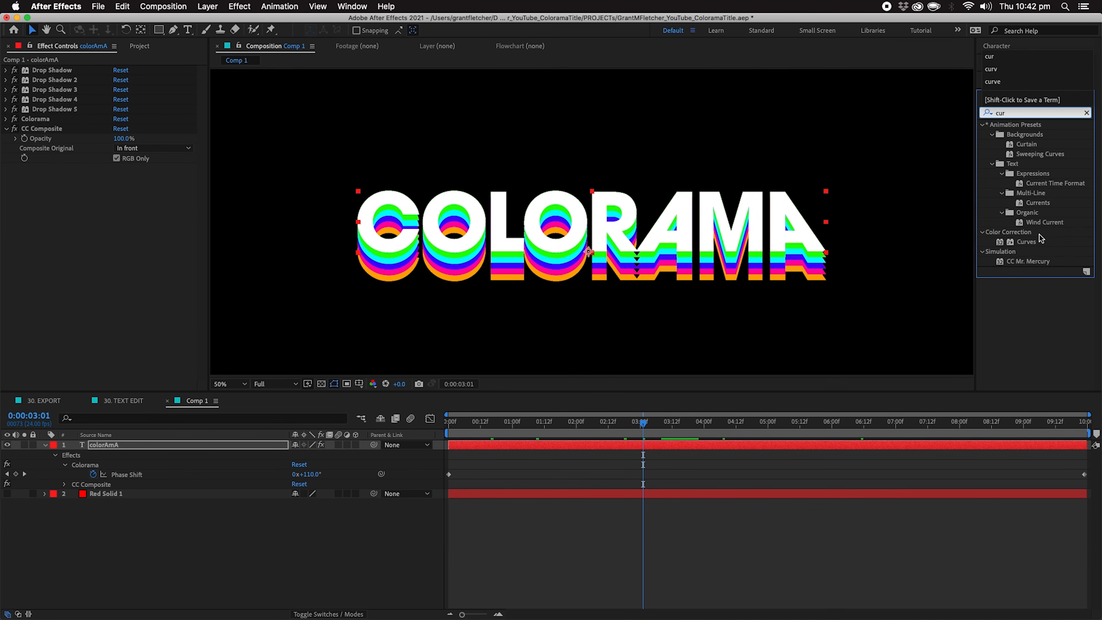
double_click(1041, 240)
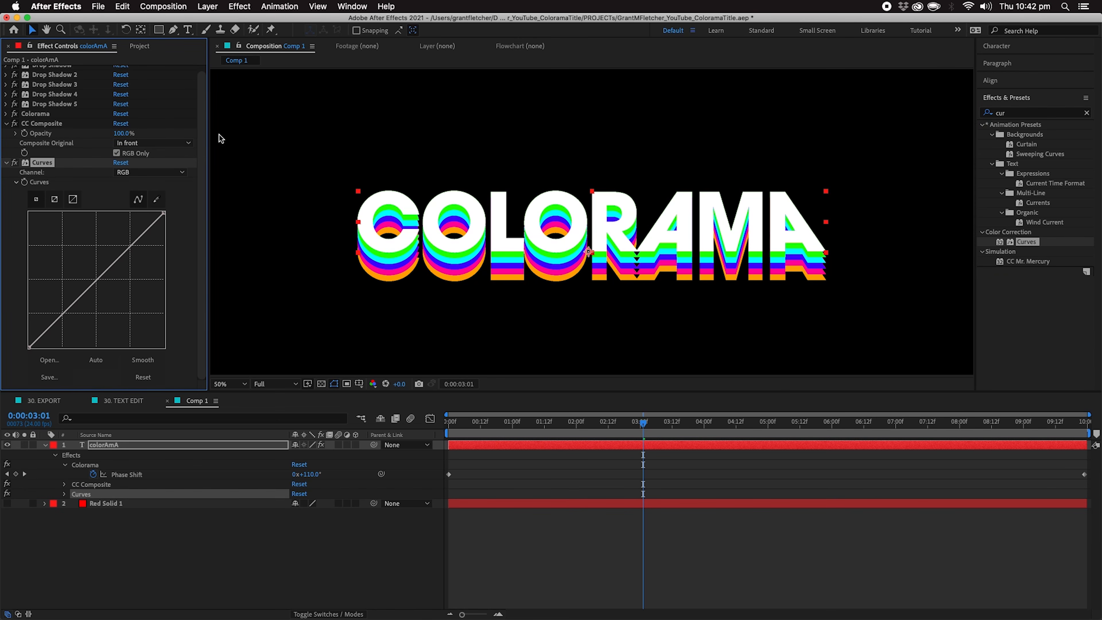
left_click_drag(25, 162, 42, 126)
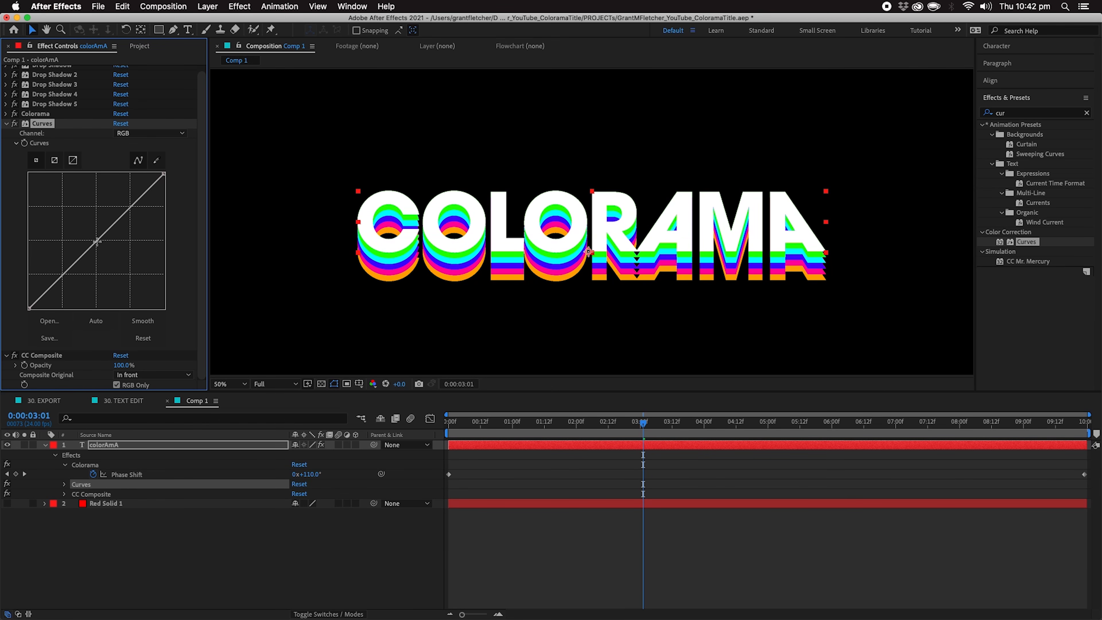
left_click_drag(97, 241, 114, 259)
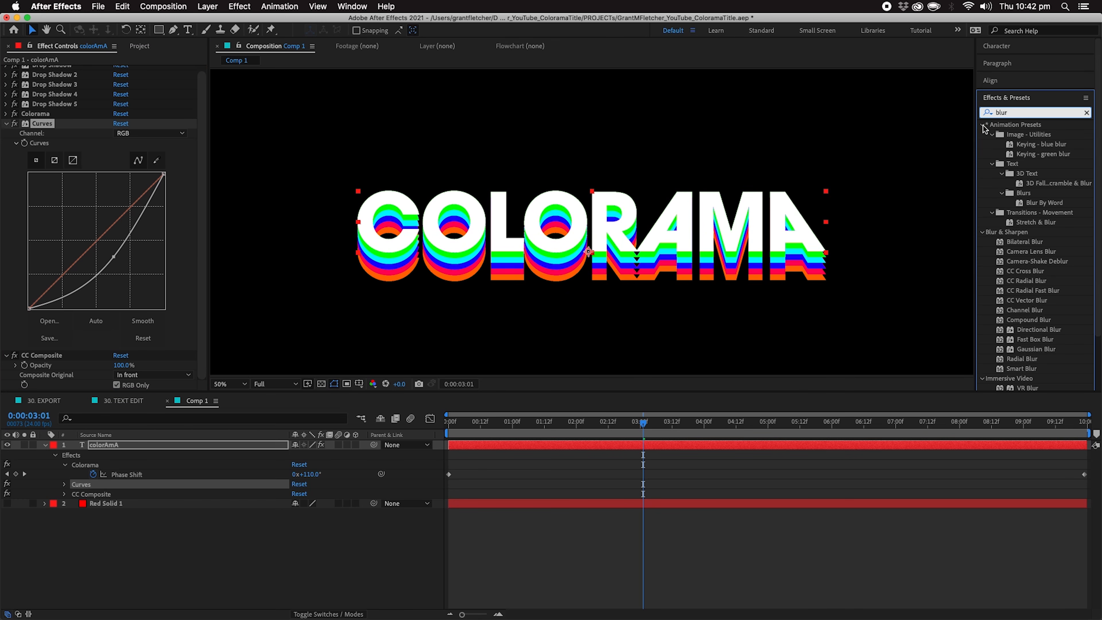
- Try a Hue/Saturation adjustment on the title layer
key("super+a")
type("sat")
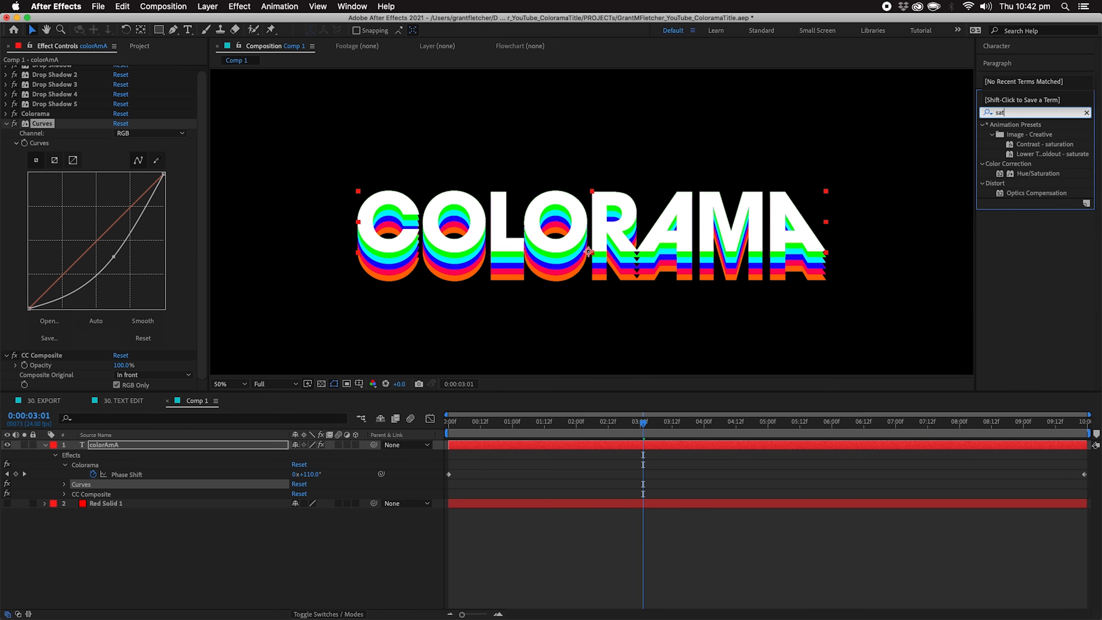
left_click_drag(1061, 173, 129, 318)
left_click_drag(117, 270, 94, 264)
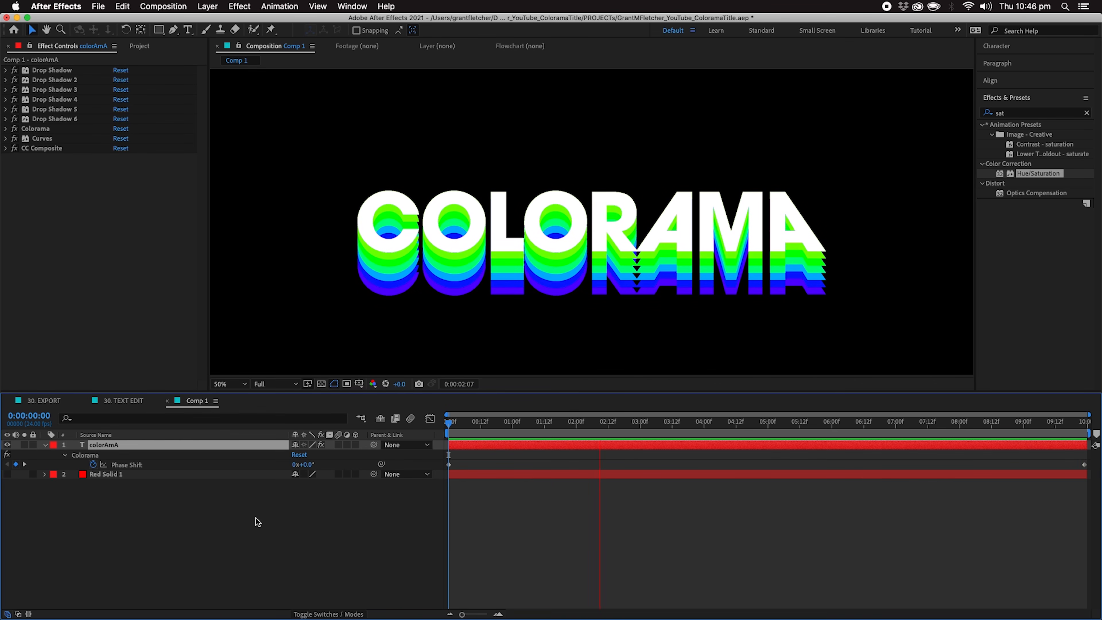
- Try the Deep Glow effect on the title layer with Exposure set to 0.1, and remove it
left_click_drag(258, 391, 260, 465)
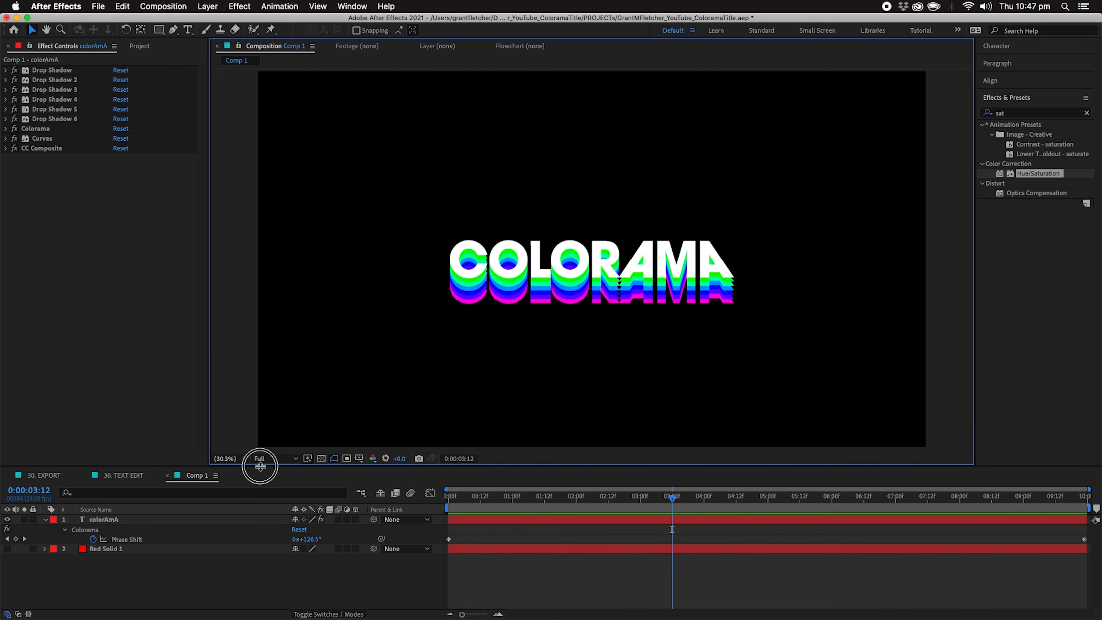
left_click(88, 557)
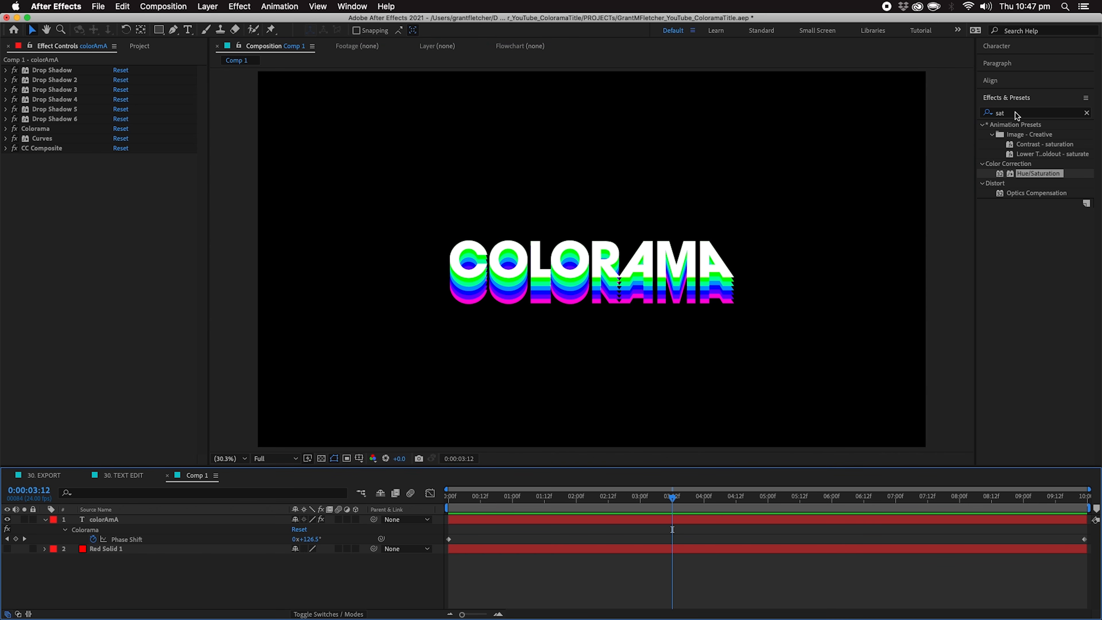
left_click(152, 523)
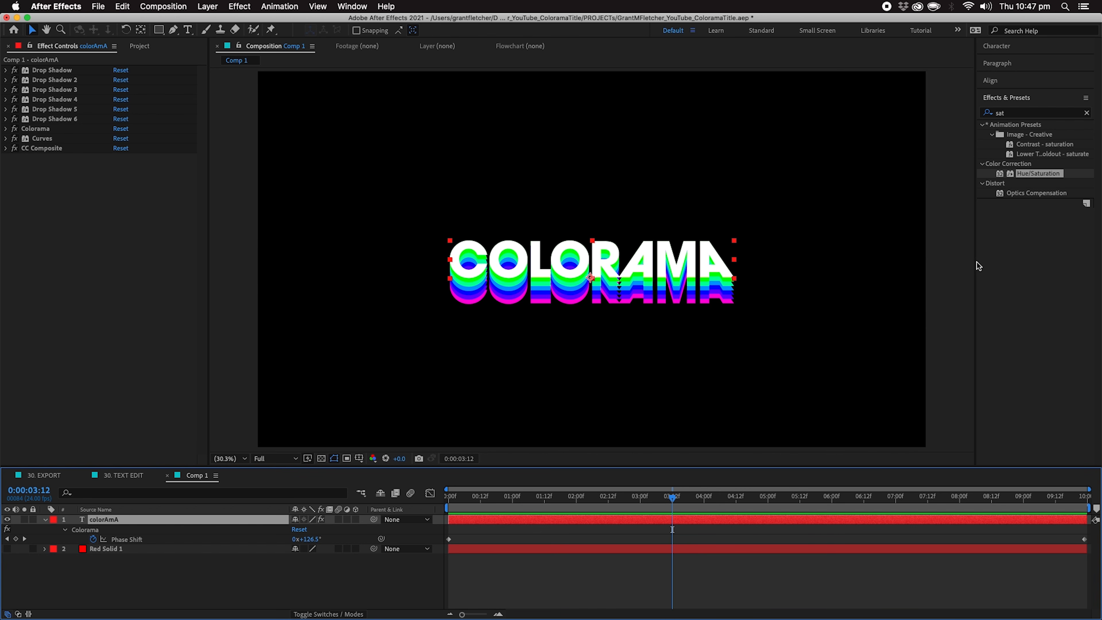
left_click(986, 114)
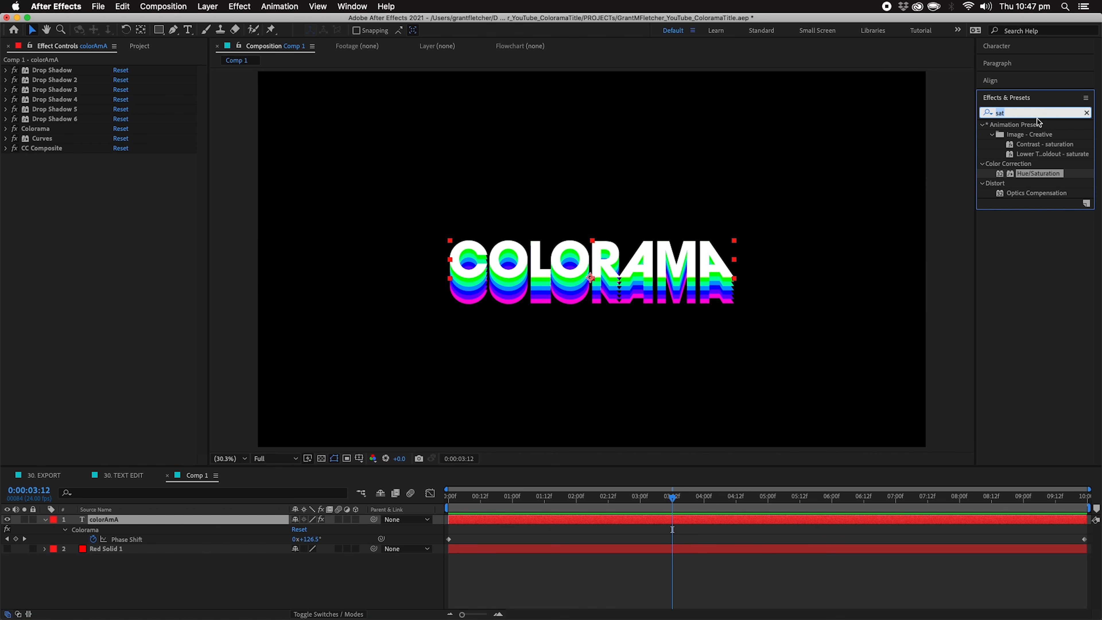
type("deep")
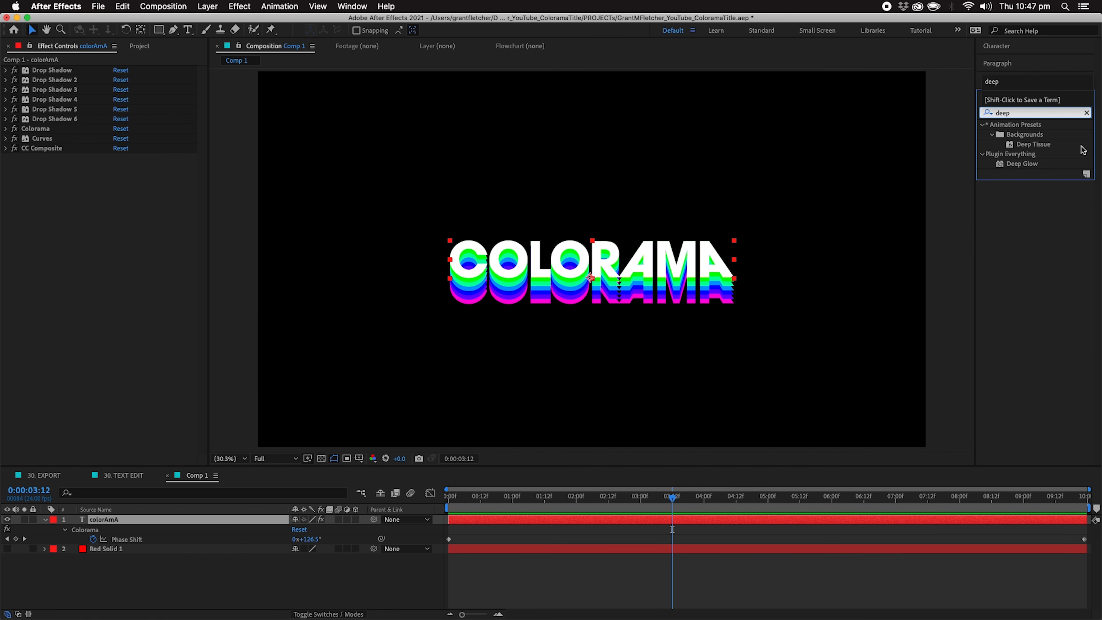
double_click(1030, 162)
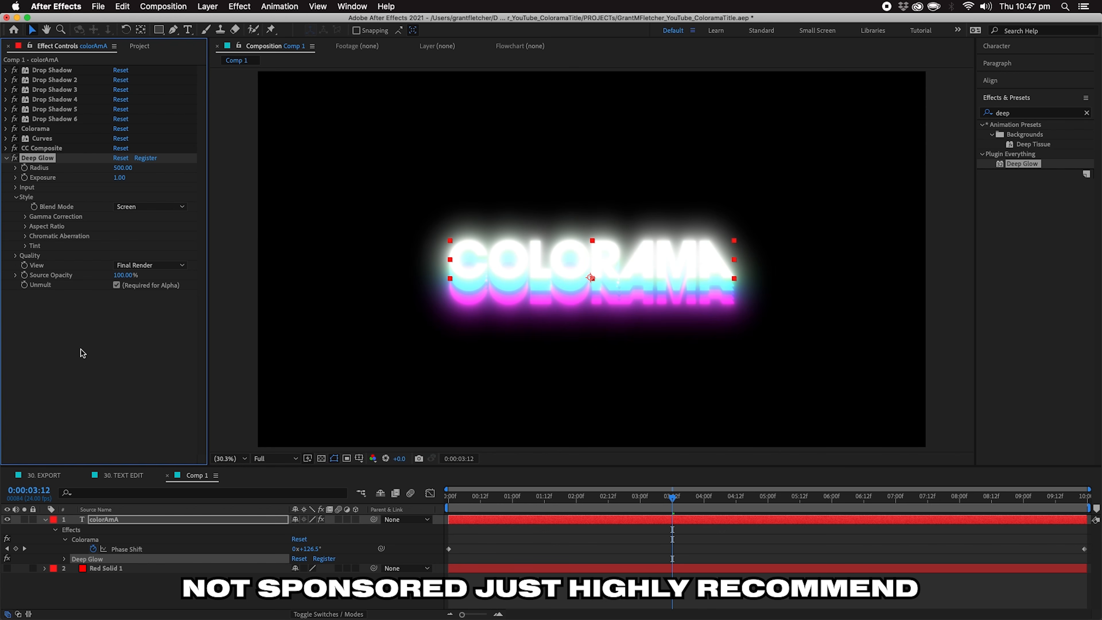
left_click(118, 180)
key("Return")
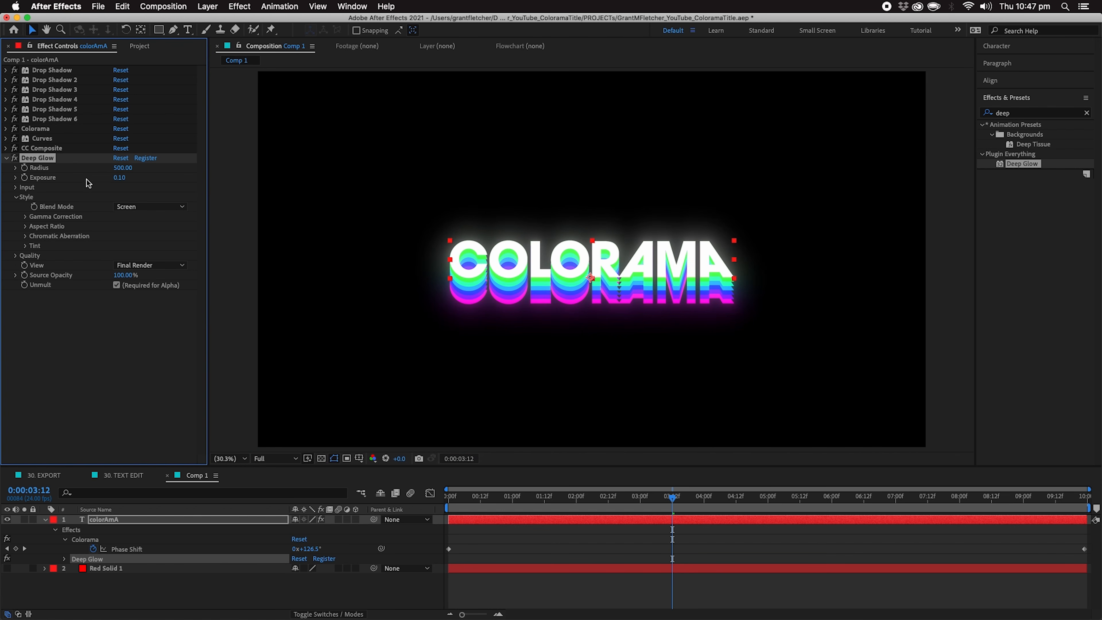
key("Delete")
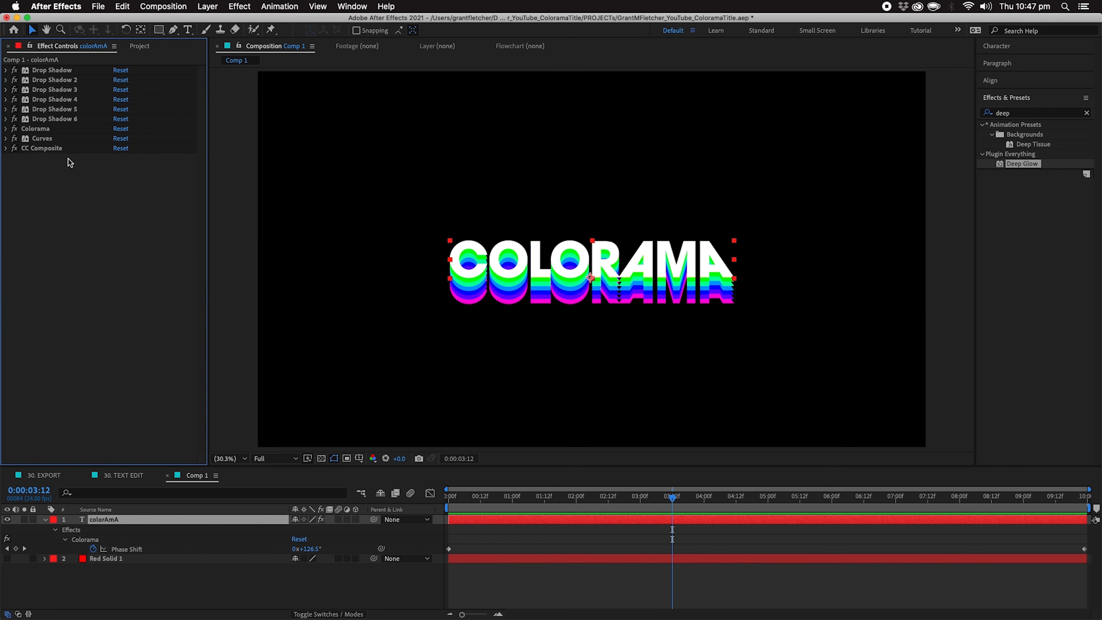
- Try the standard Glow effect on the title layer with Glow Radius 99 and Glow Intensity 0.2, and delete it
left_click(45, 519)
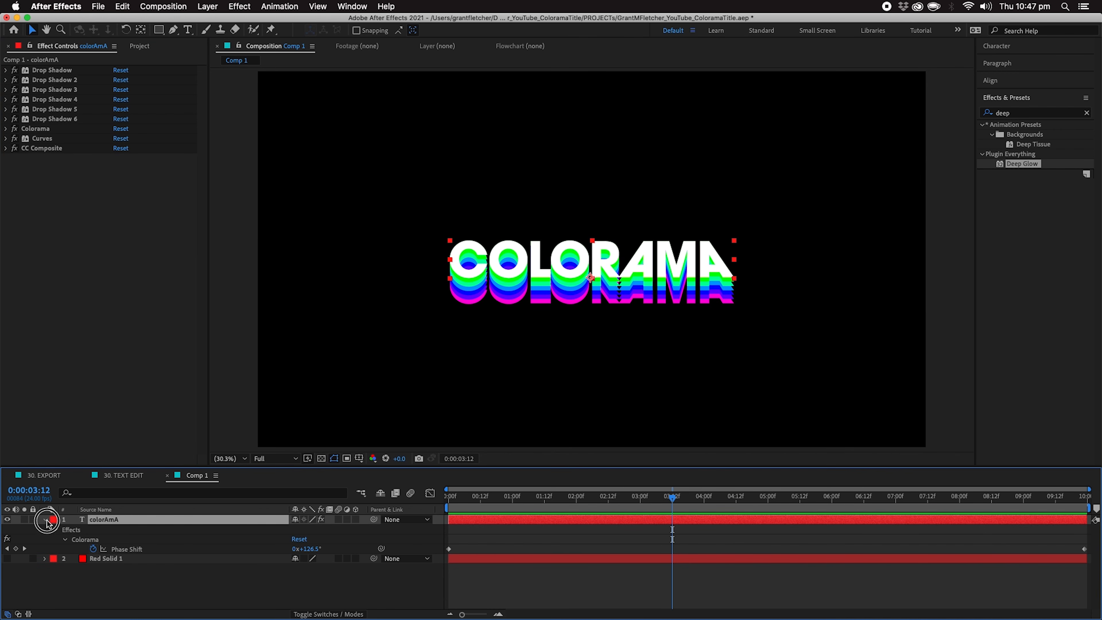
left_click(117, 557)
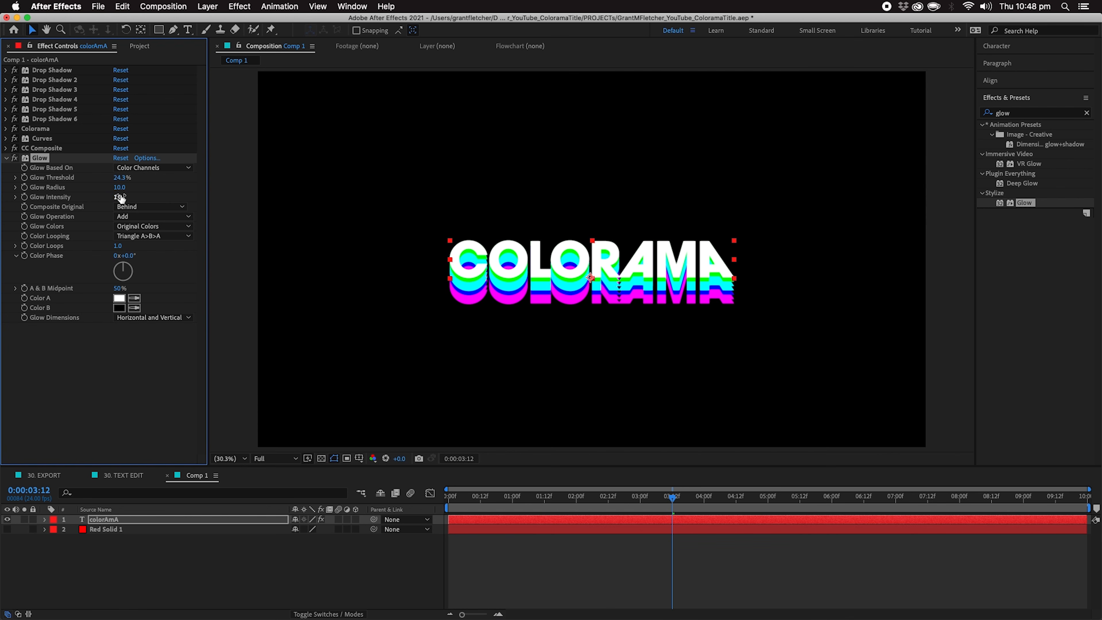
mouse_move(153, 187)
left_mouse_down()
mouse_move(227, 184)
mouse_move(116, 192)
mouse_move(167, 189)
left_mouse_up()
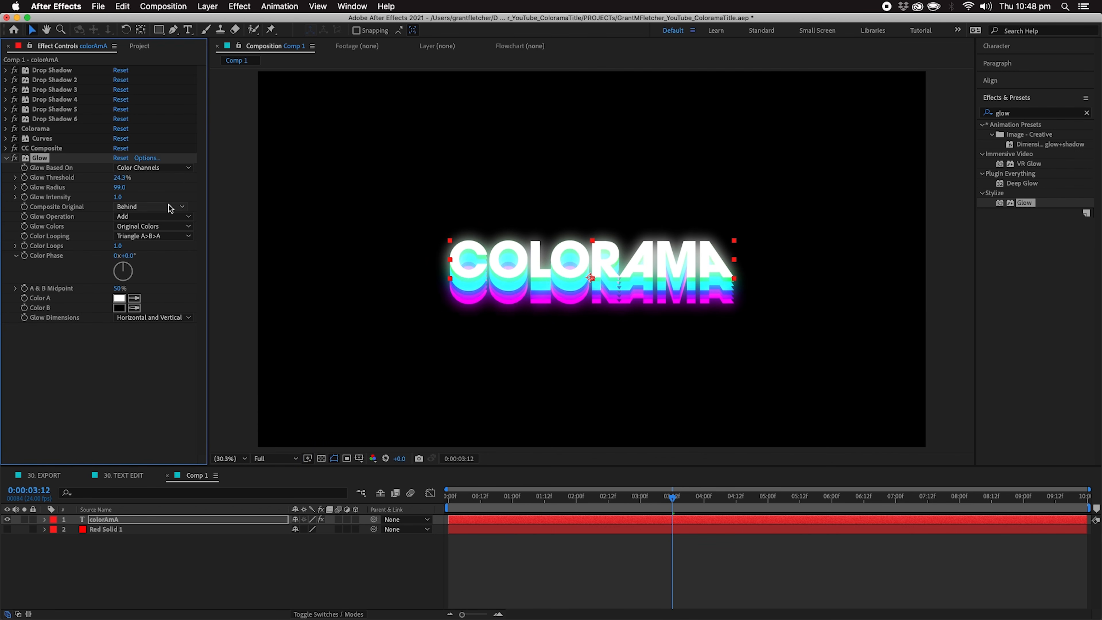
left_click(118, 197)
type("0.2")
key("Return")
left_click_drag(123, 198, 157, 210)
key("Delete")
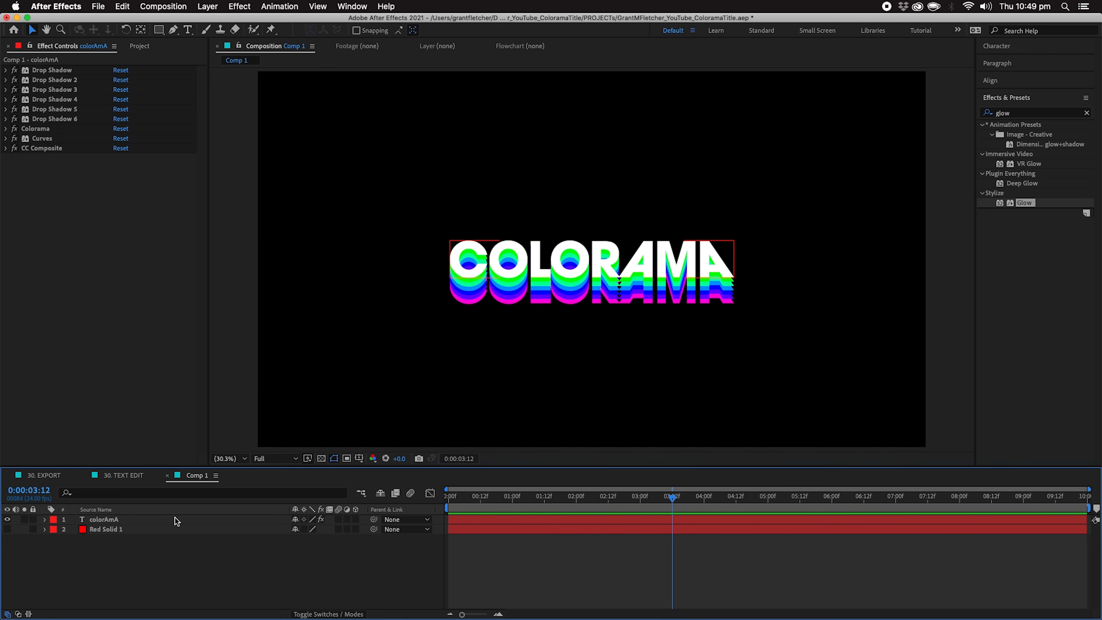
- Pre-compose the colorAmA text layer into a new composition named PC | TITLE
left_click(175, 519)
key("super+shift+c")
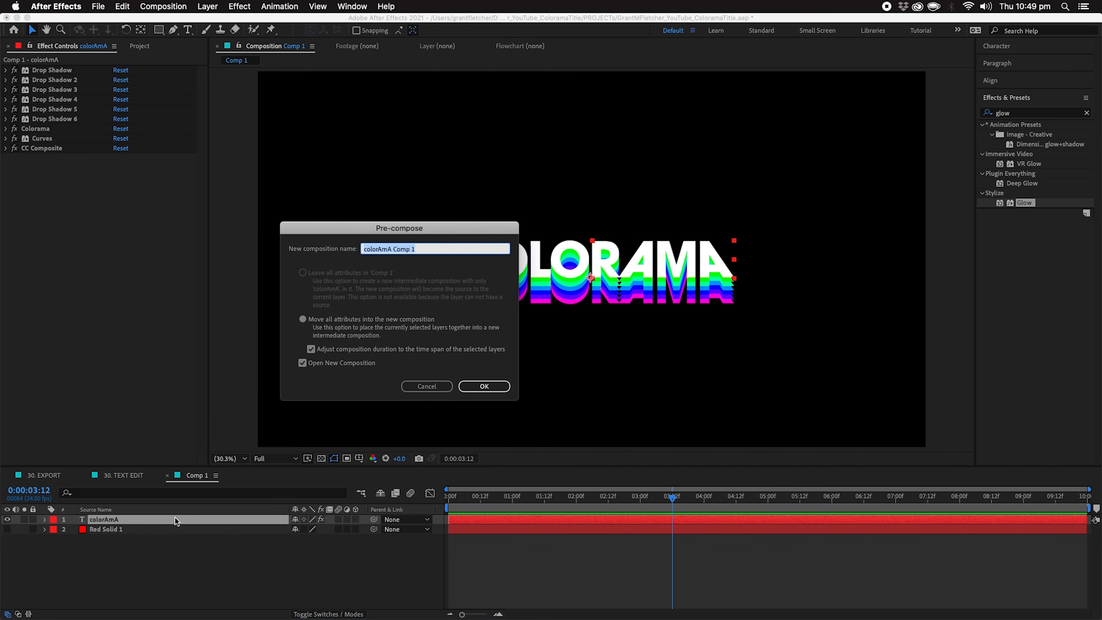
type("PC")
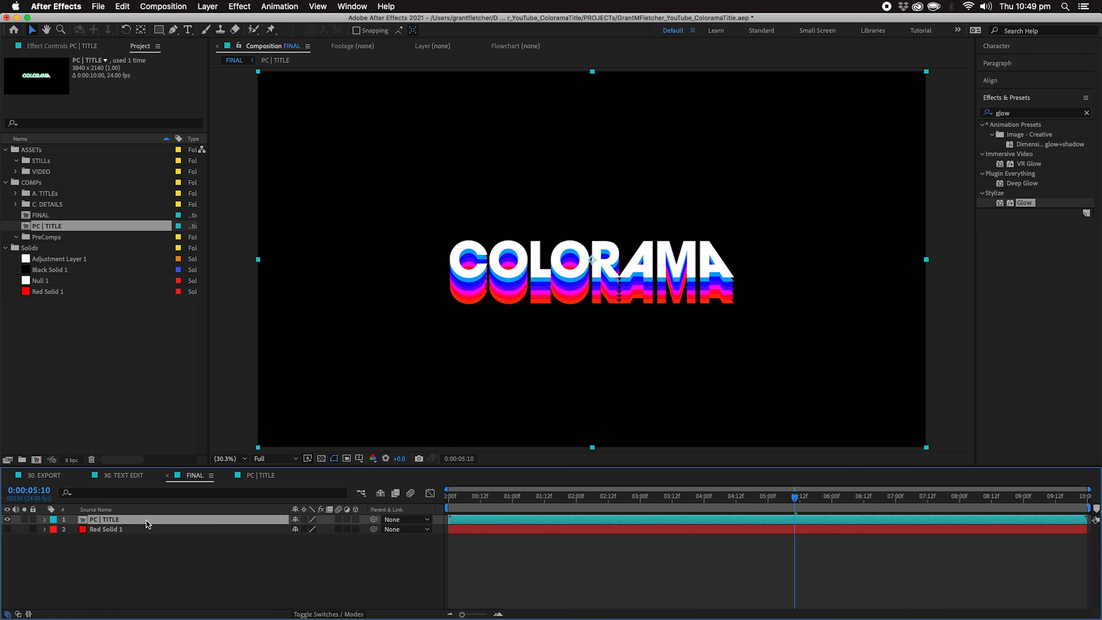
- Duplicate the PC | TITLE layer in the FINAL composition and apply Fast Box Blur to the upper copy
left_click(127, 524)
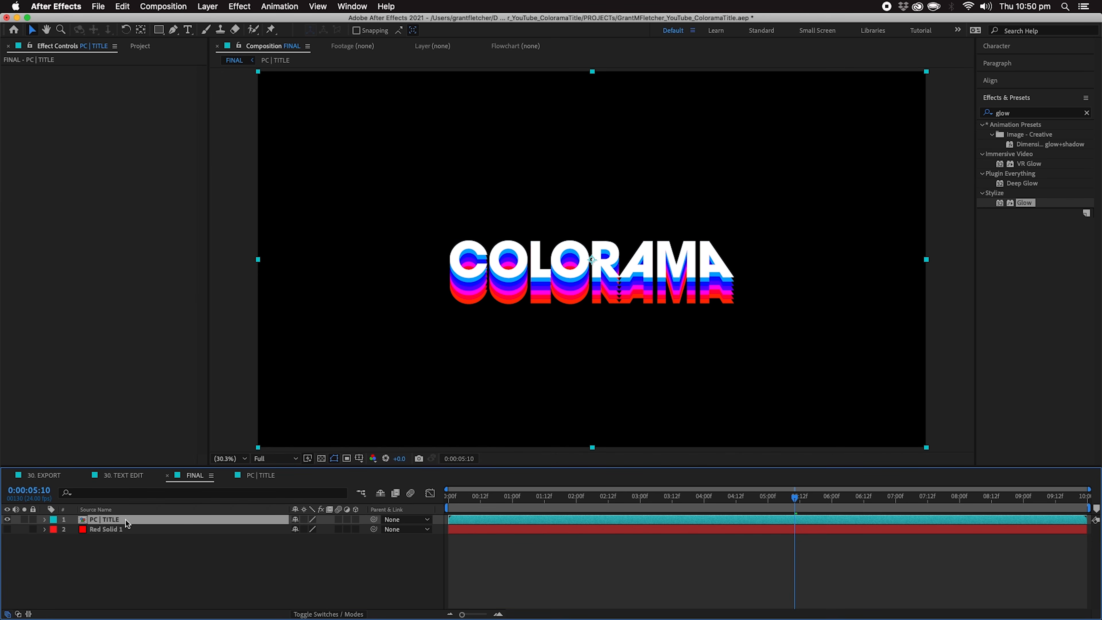
key("super+d")
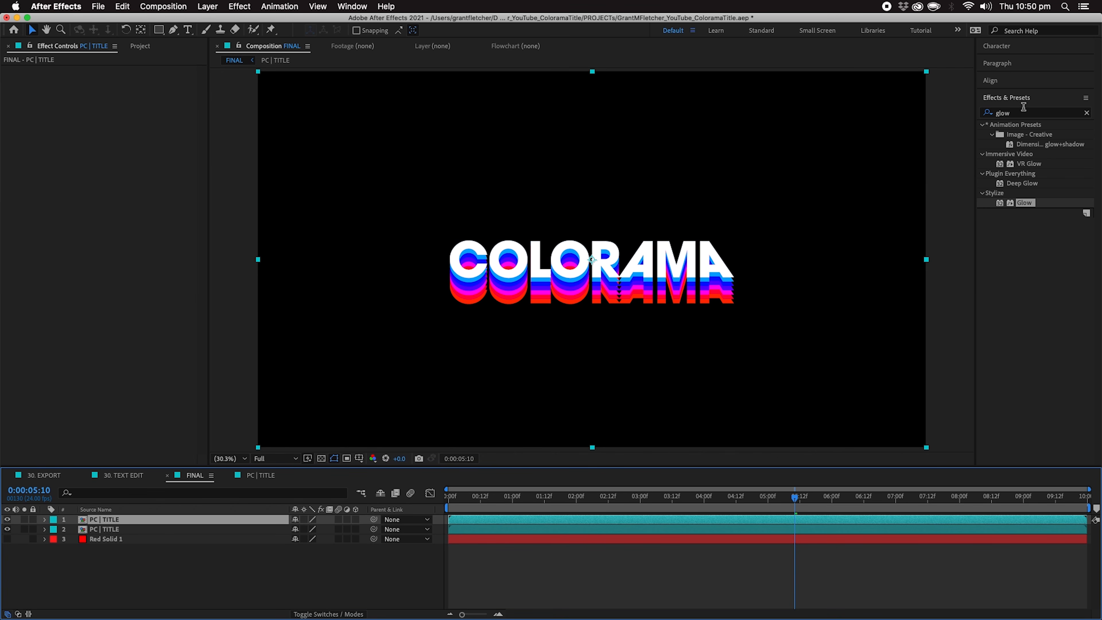
left_click(1024, 111)
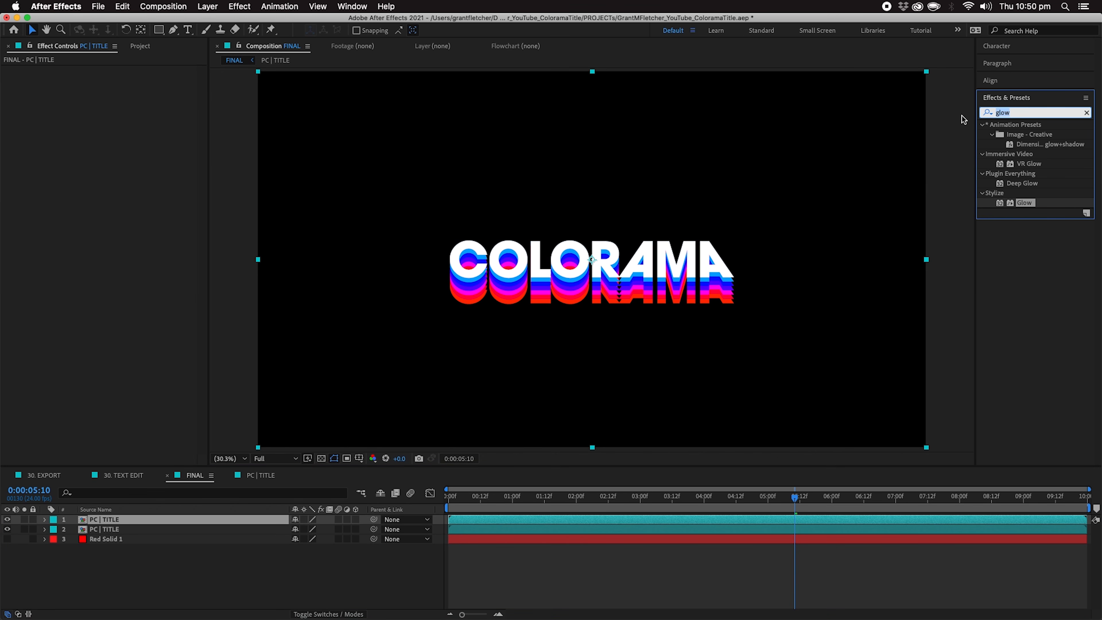
type("blur")
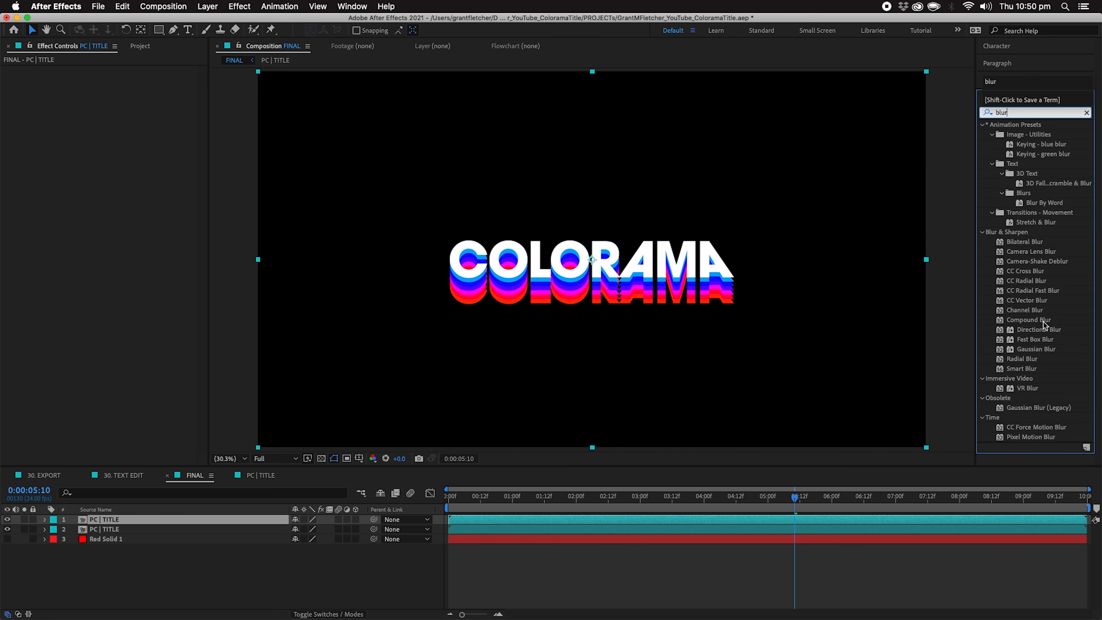
left_click(1044, 339)
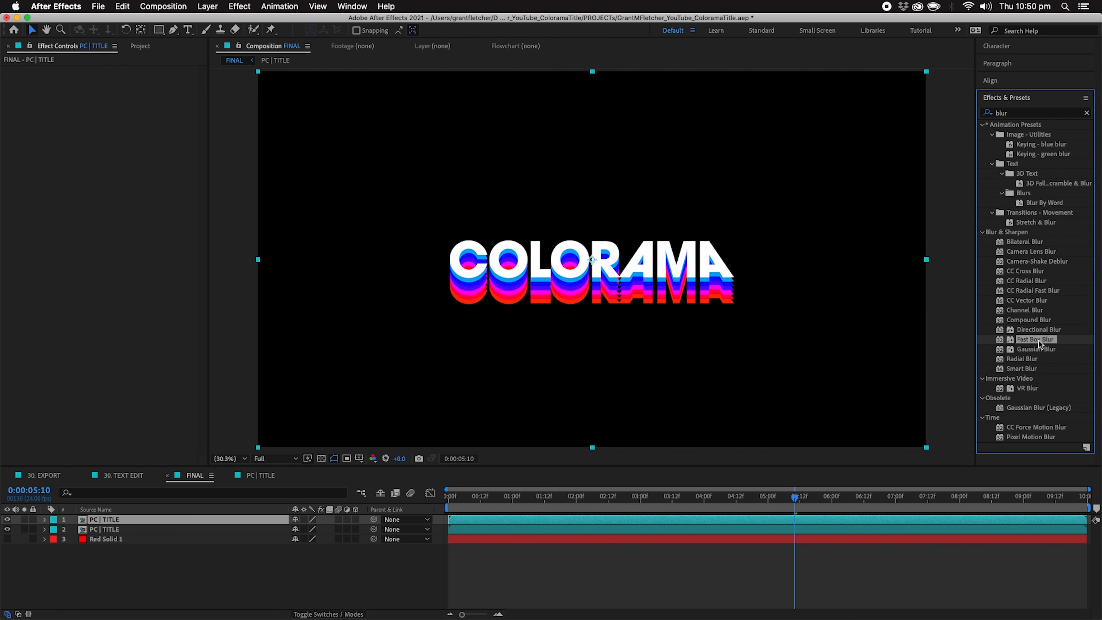
double_click(1040, 343)
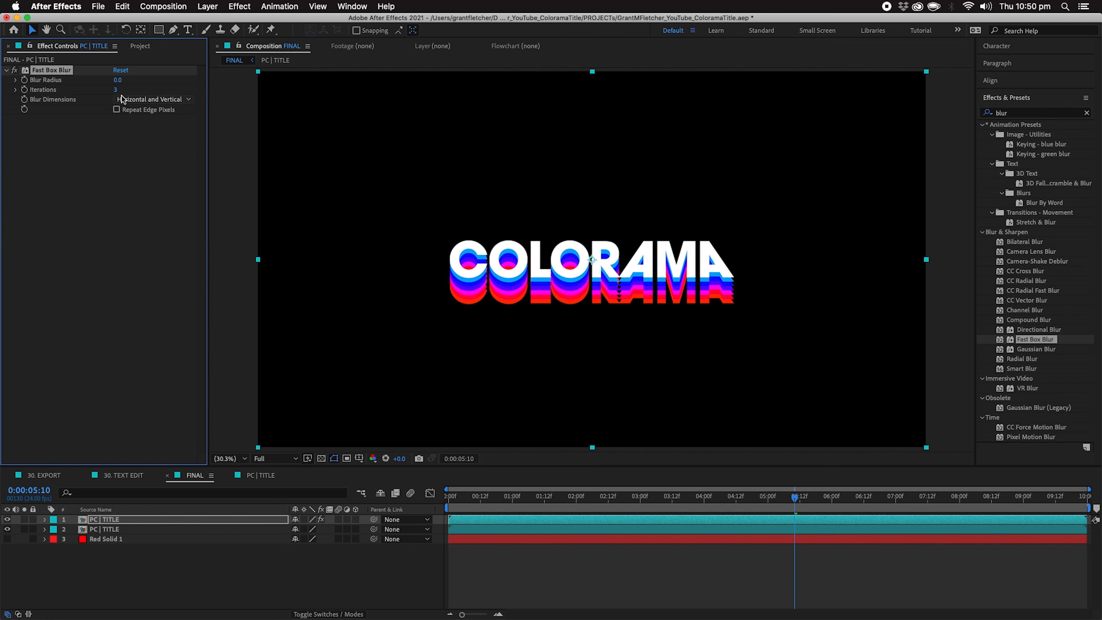
- Set the upper title copy's Fast Box Blur radius to 20 and its blending mode to Screen
left_click(120, 81)
type("20")
key("Return")
left_click(328, 614)
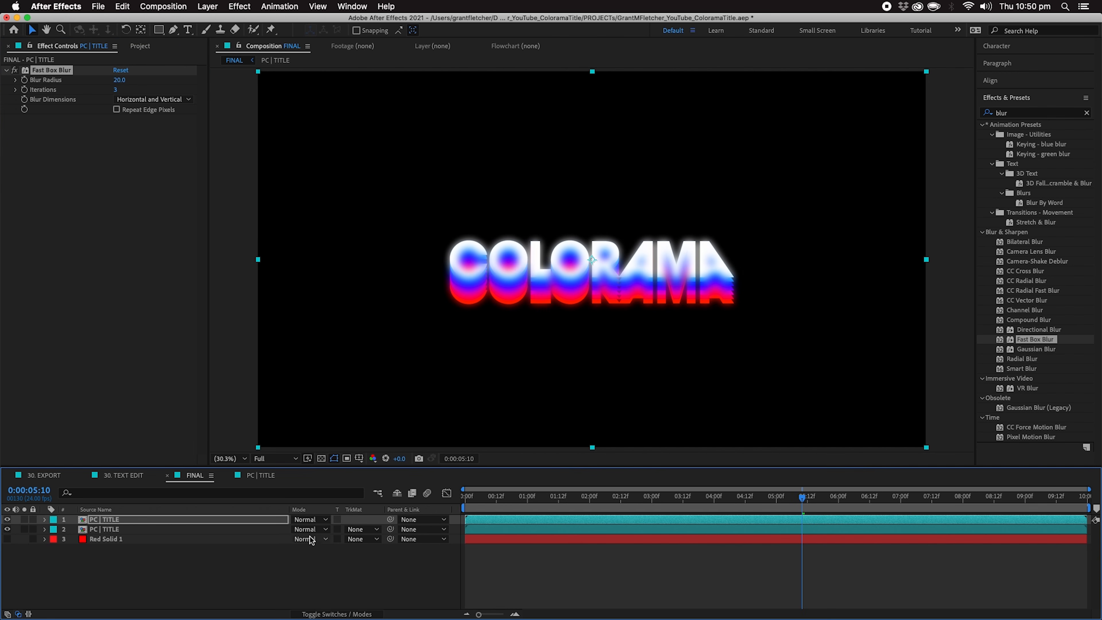
left_click(321, 519)
left_click(336, 290)
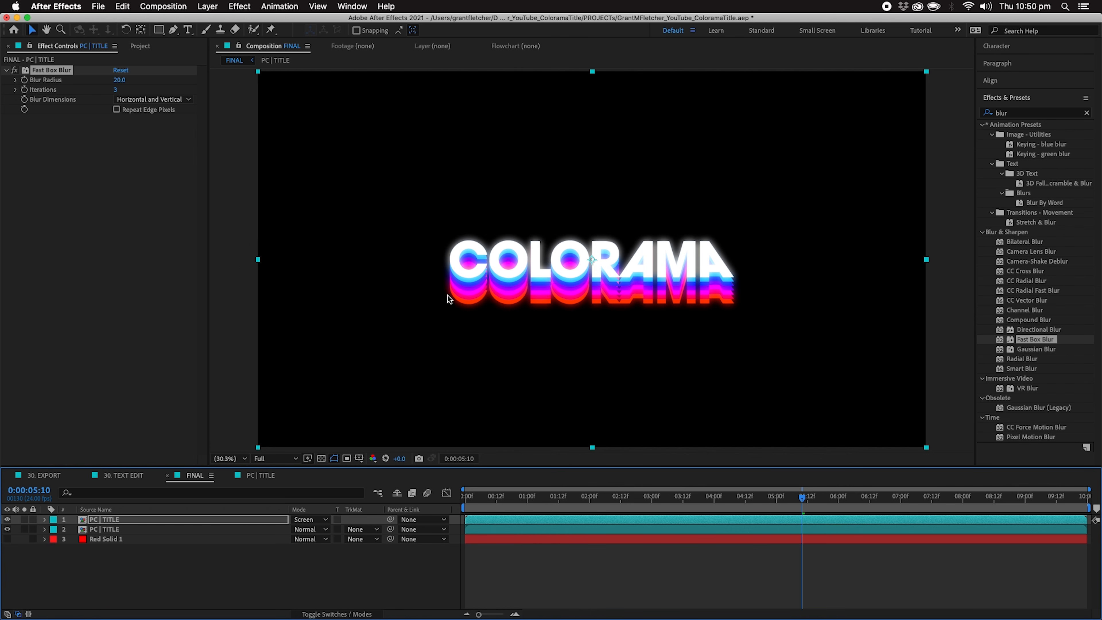
- Try a Blur Radius of 83 on the upper title copy, and set it back to 20
left_click_drag(119, 80, 162, 81)
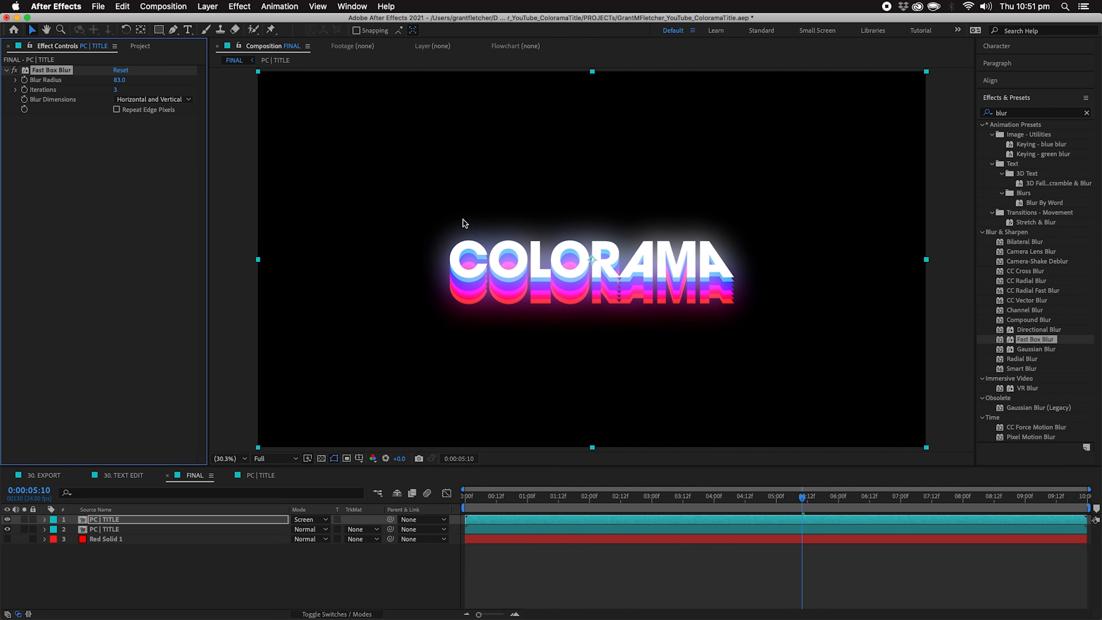
left_click(123, 81)
type("20")
key("Return")
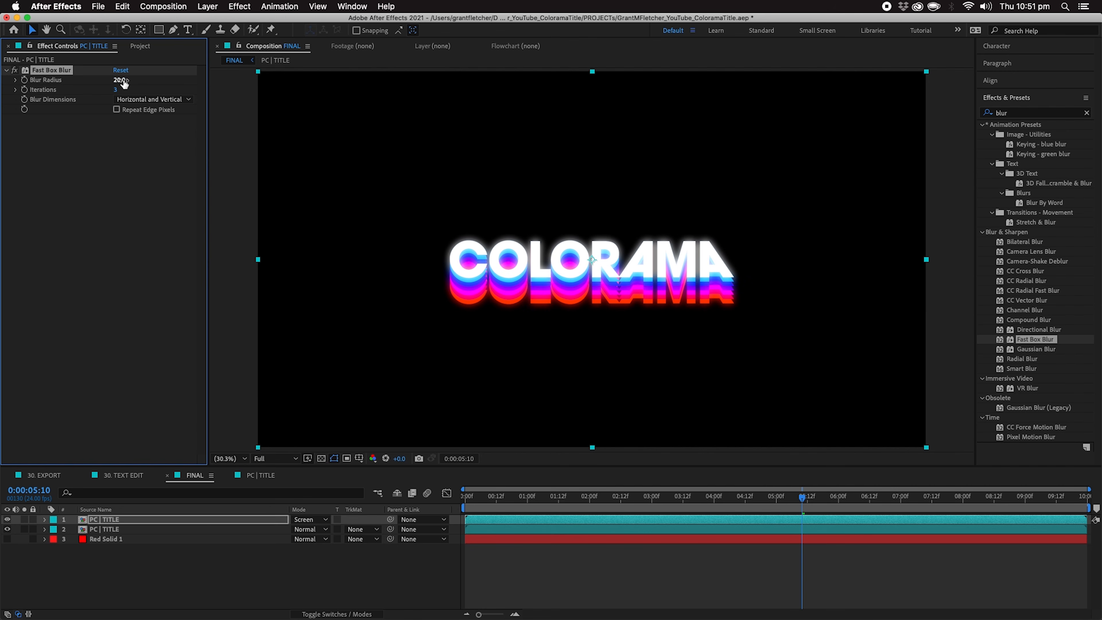
- Set the blurred title copy's opacity to 50%
left_click(160, 521)
key("t")
left_click_drag(299, 529, 269, 529)
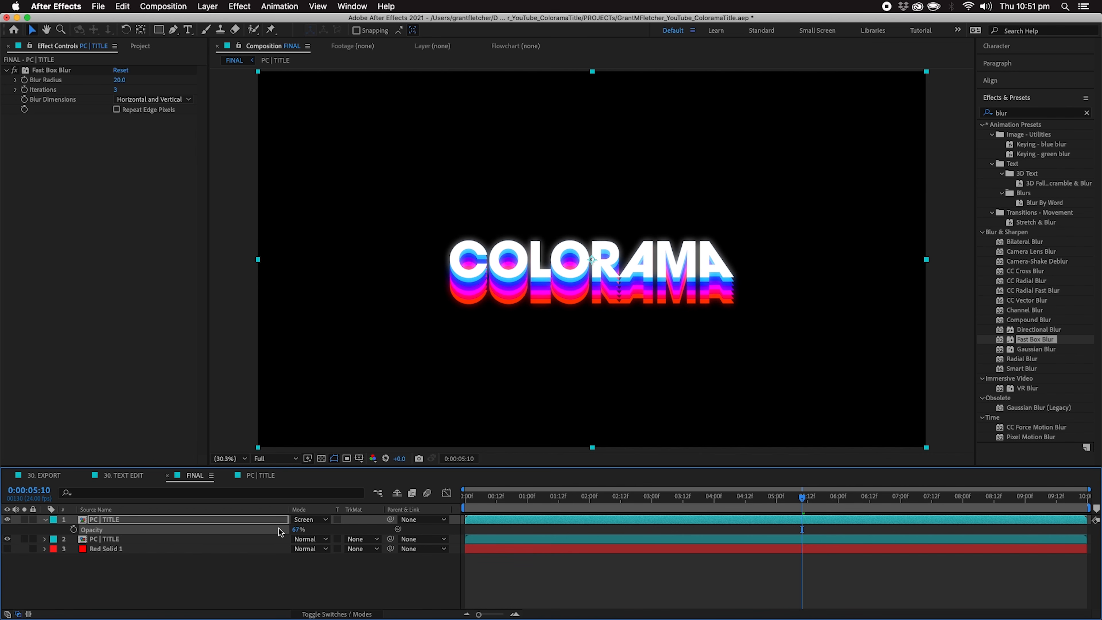
left_click(298, 529)
type("50")
key("Return")
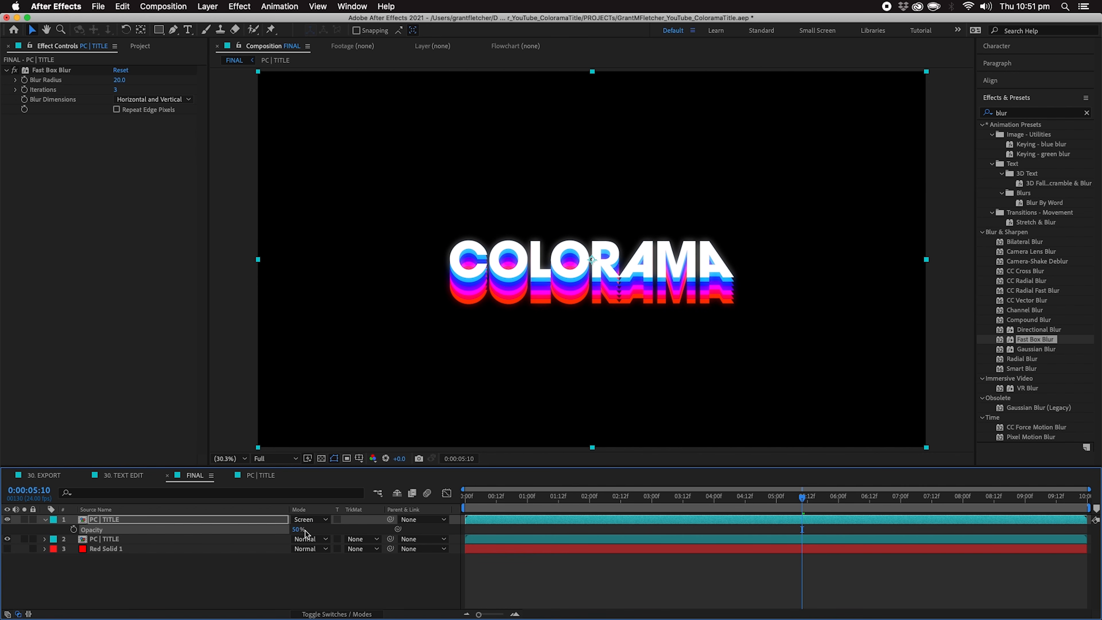
- Duplicate the blurred title layer, give the new copy 30% opacity and a Blur Radius of 60, and check its contribution to the glow
left_click(193, 523)
key("super+d")
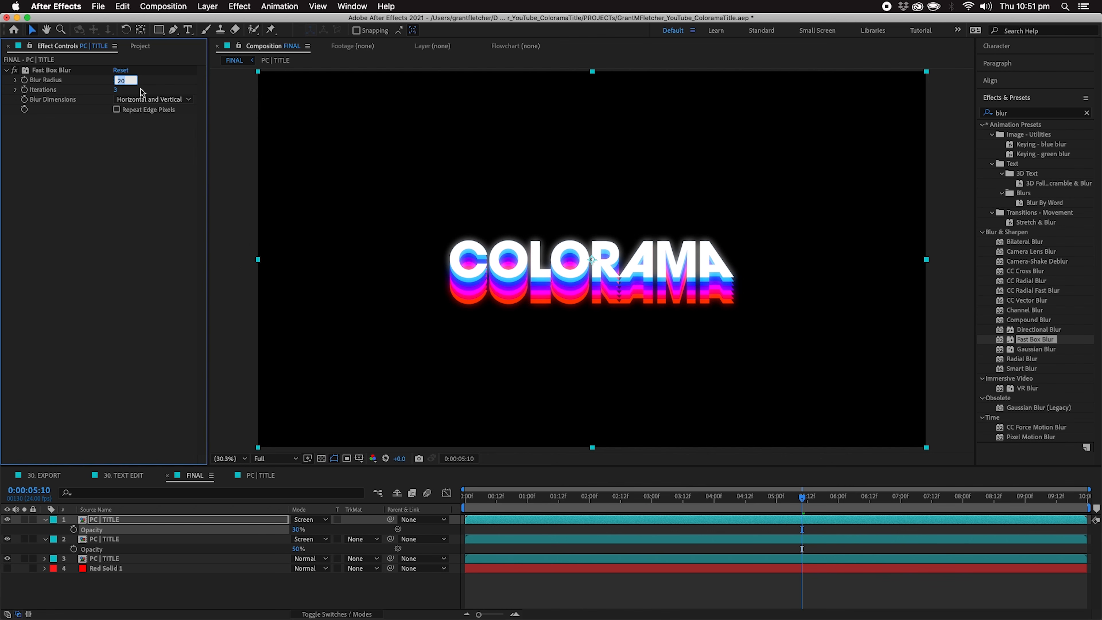
type("60")
key("Return")
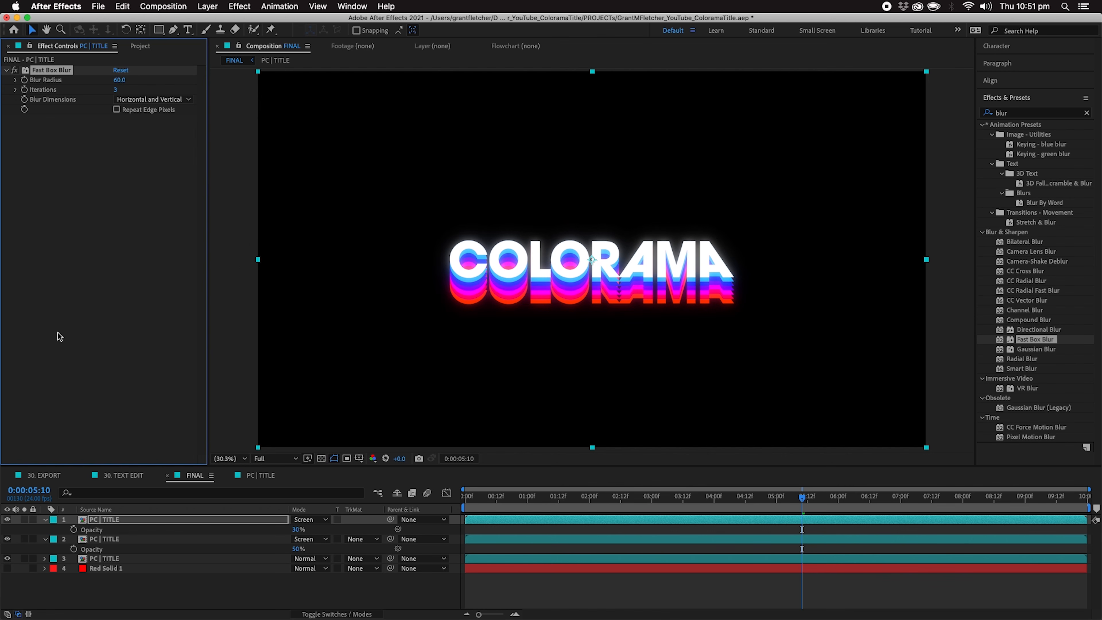
left_click(7, 519)
left_click(7, 519)
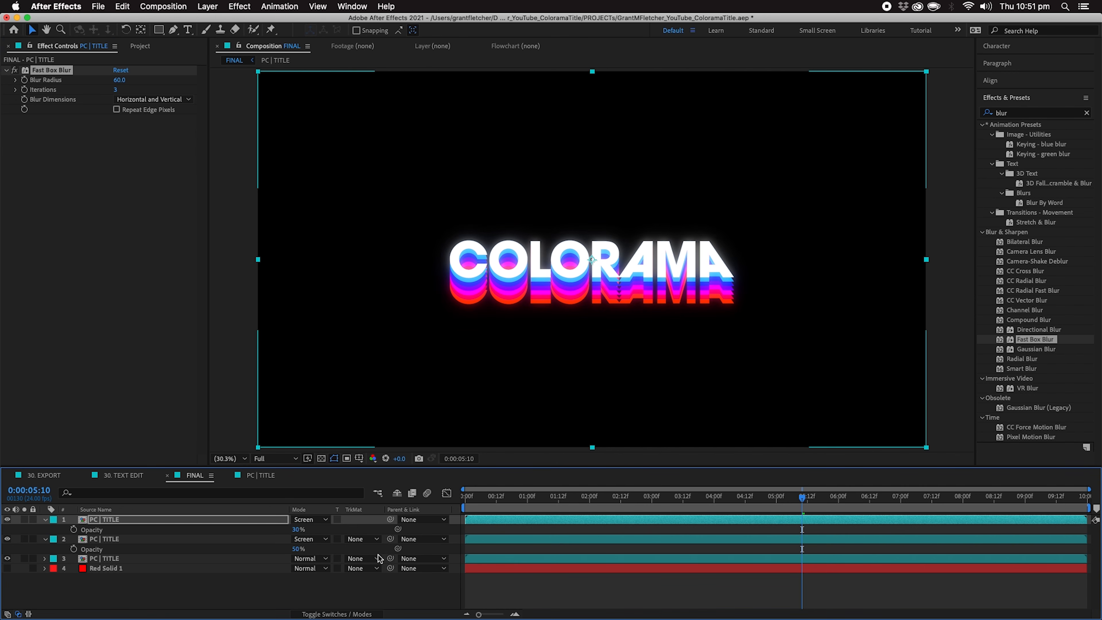
- Duplicate the top blurred title layer again and set the new copy's Blur Radius to 100
left_click(125, 521)
key("super+d")
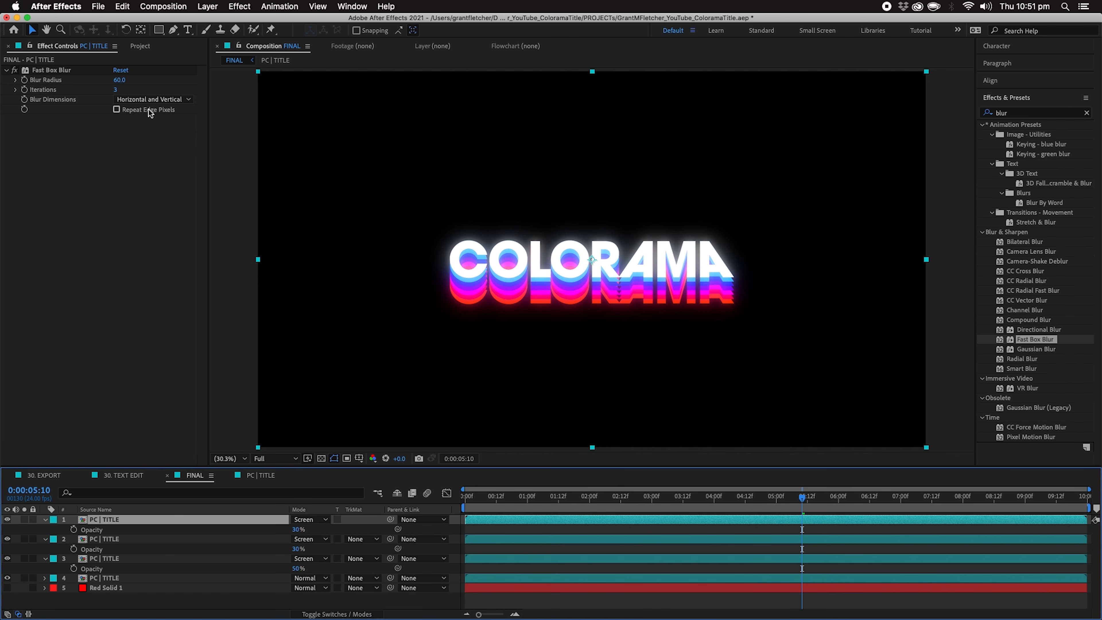
left_click(119, 80)
type("100")
key("Return")
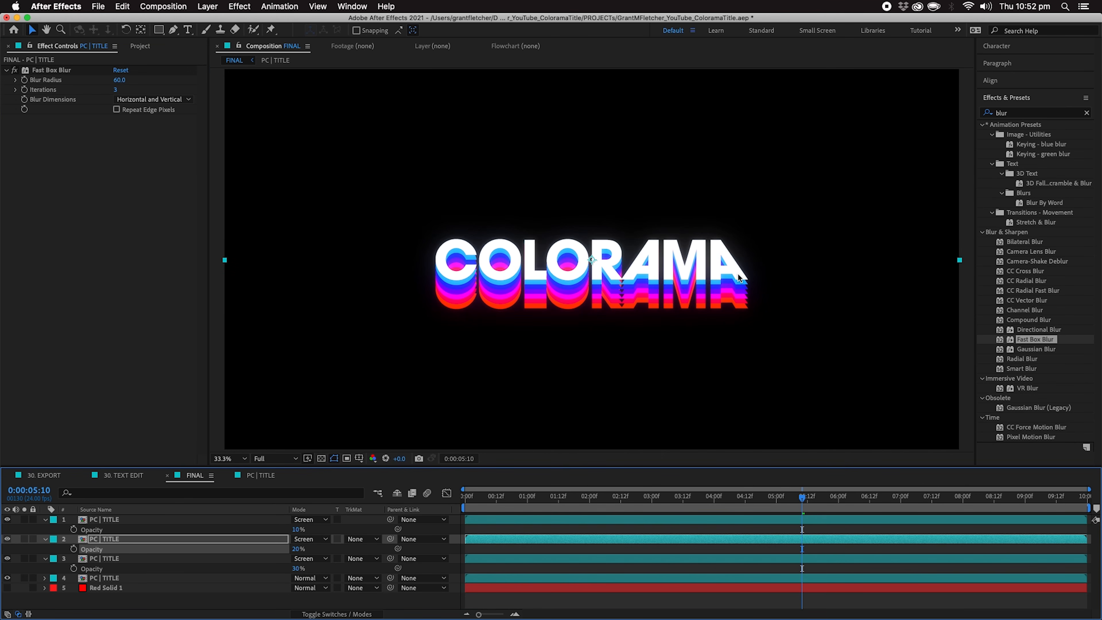
- Compare the title with and without its three blurred glow layers by hiding and restoring them
key("period")
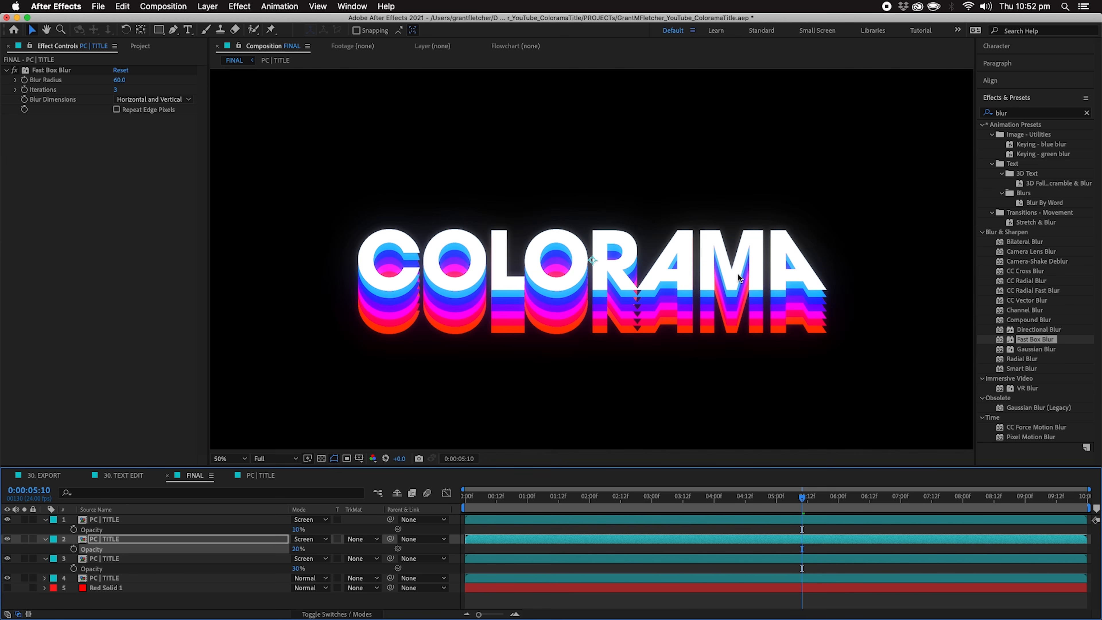
left_click_drag(7, 519, 8, 564)
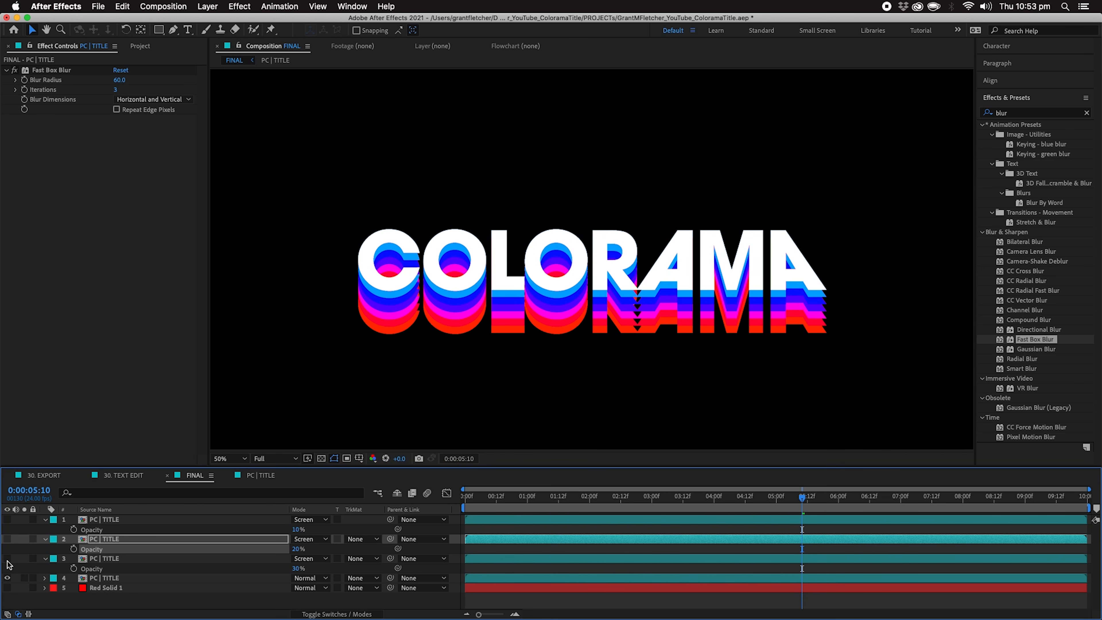
key("super+z")
key("super+shift+z")
key("super+z")
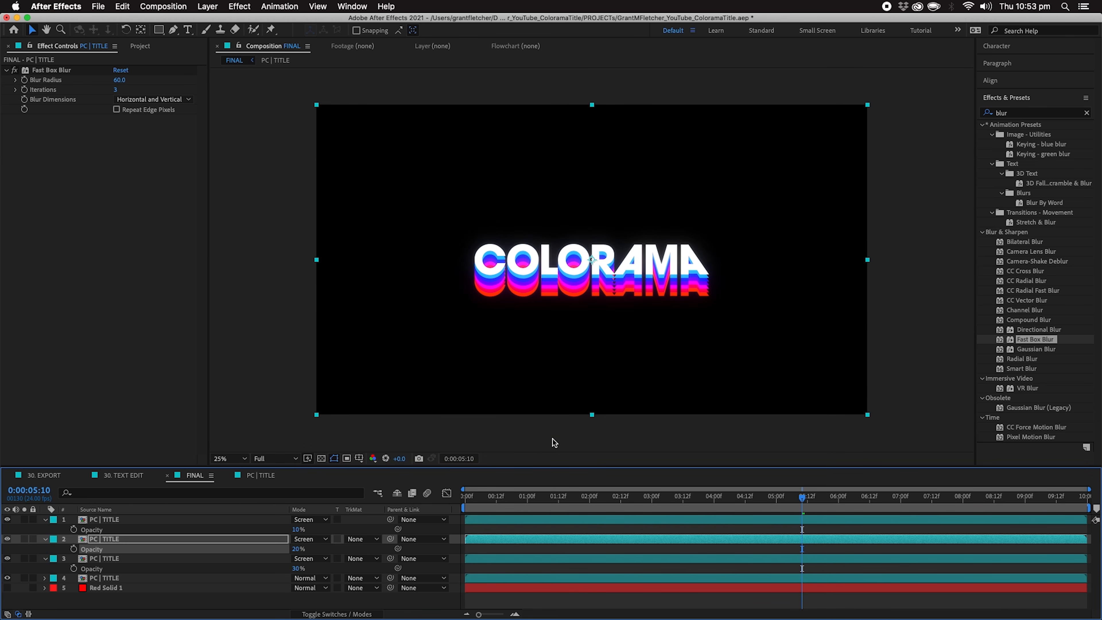
- Set the opacity of the lowest blurred title layer, layer 3, to 40%
left_click(300, 569)
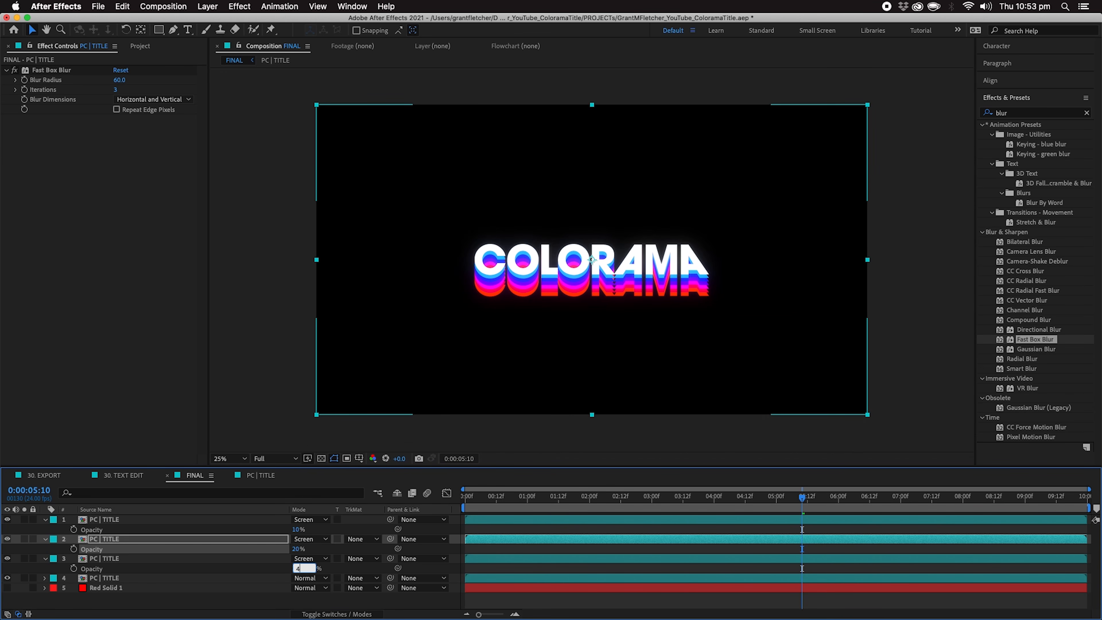
type("40")
key("Return")
- Try 50% opacity on the middle blurred title layer, and undo it
left_click(299, 549)
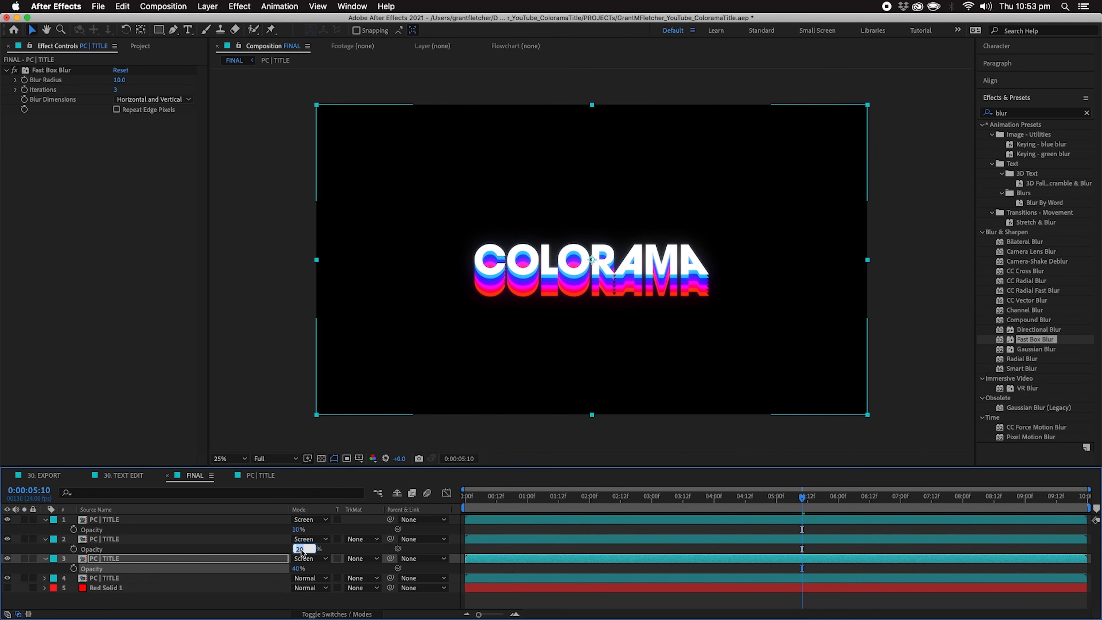
type("50")
key("Return")
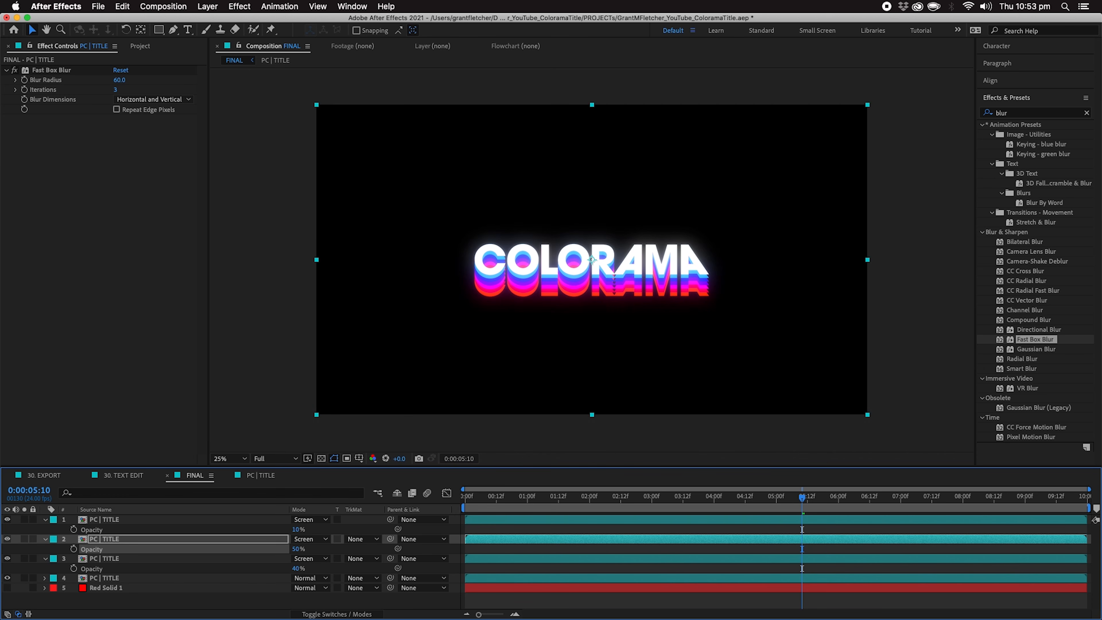
key("ctrl+z")
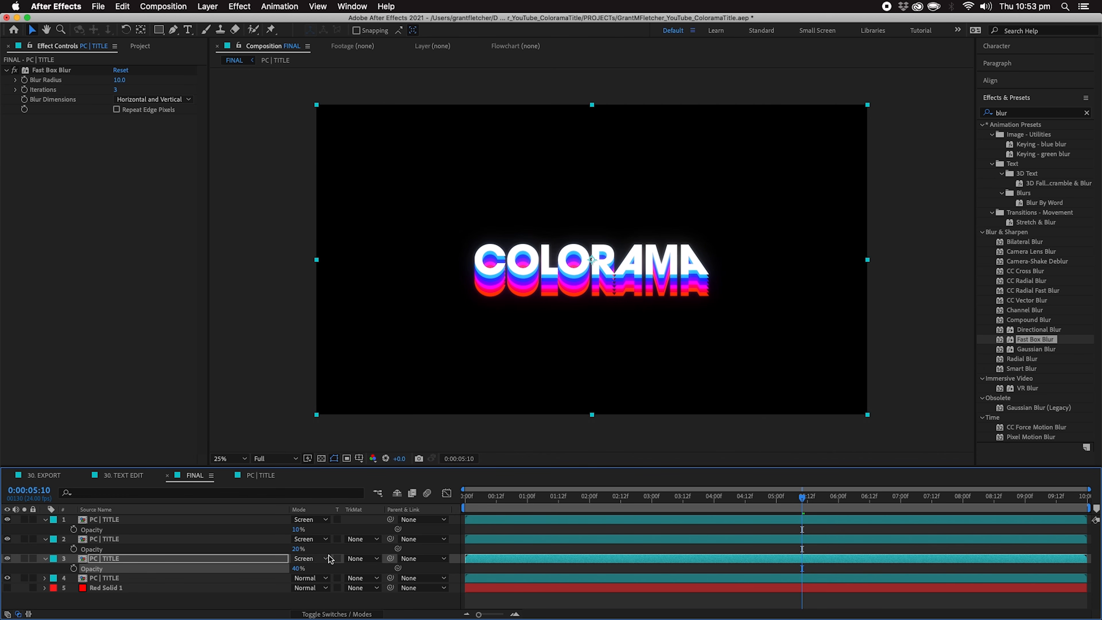
- Collapse the properties of the three blurred layers and rename them from lowest to highest GLOW 1, GLOW 2 and GLOW 3
left_click(114, 524, "shift")
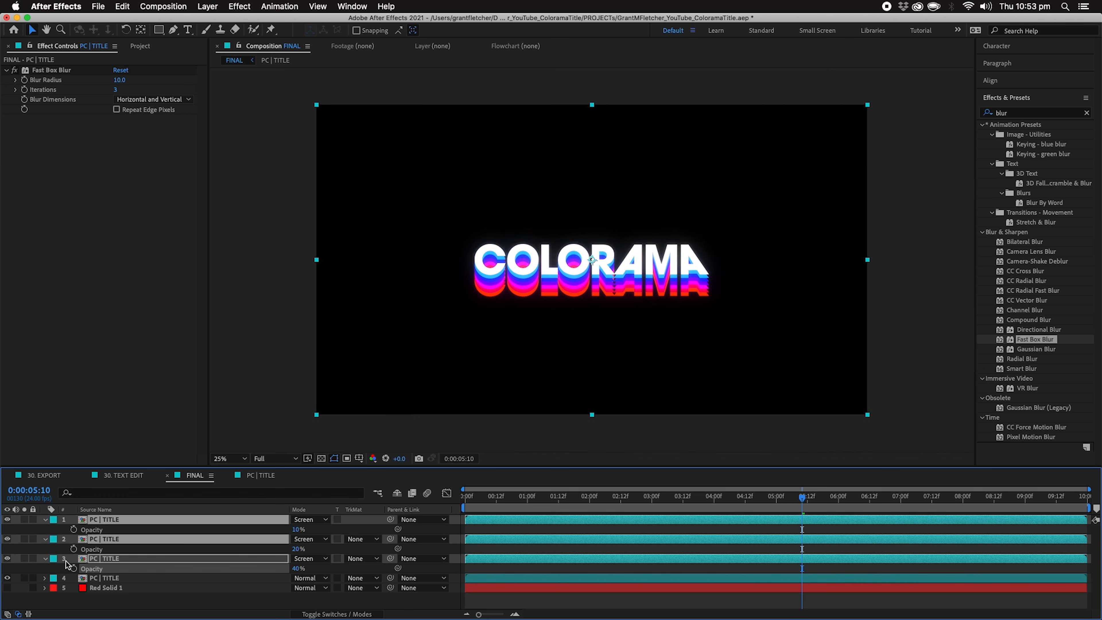
left_click(46, 521)
left_click(127, 571)
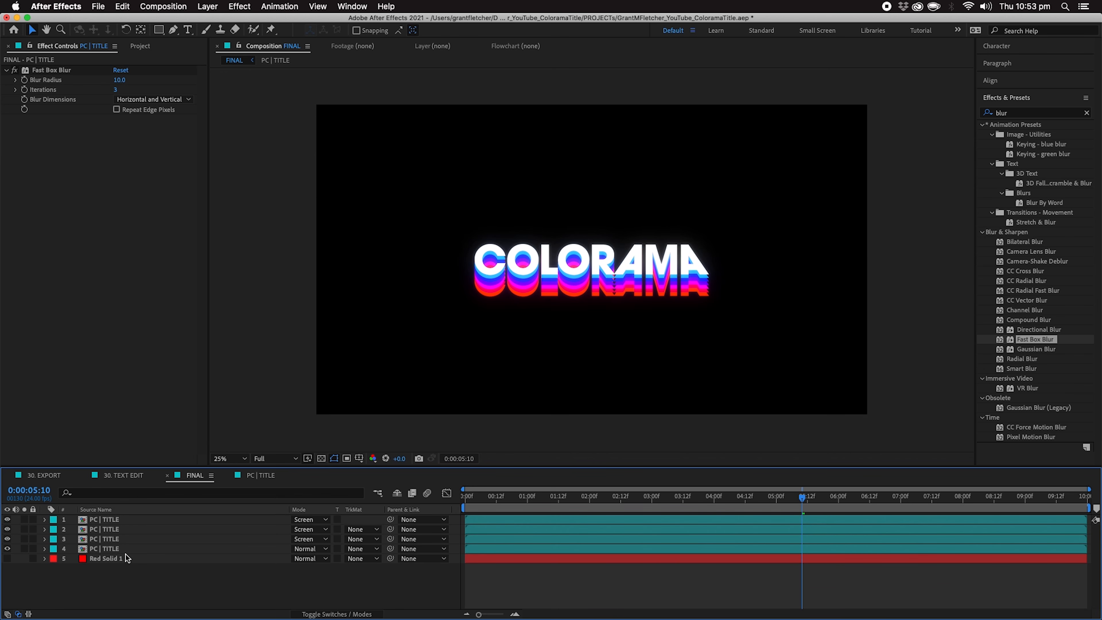
left_click(126, 541)
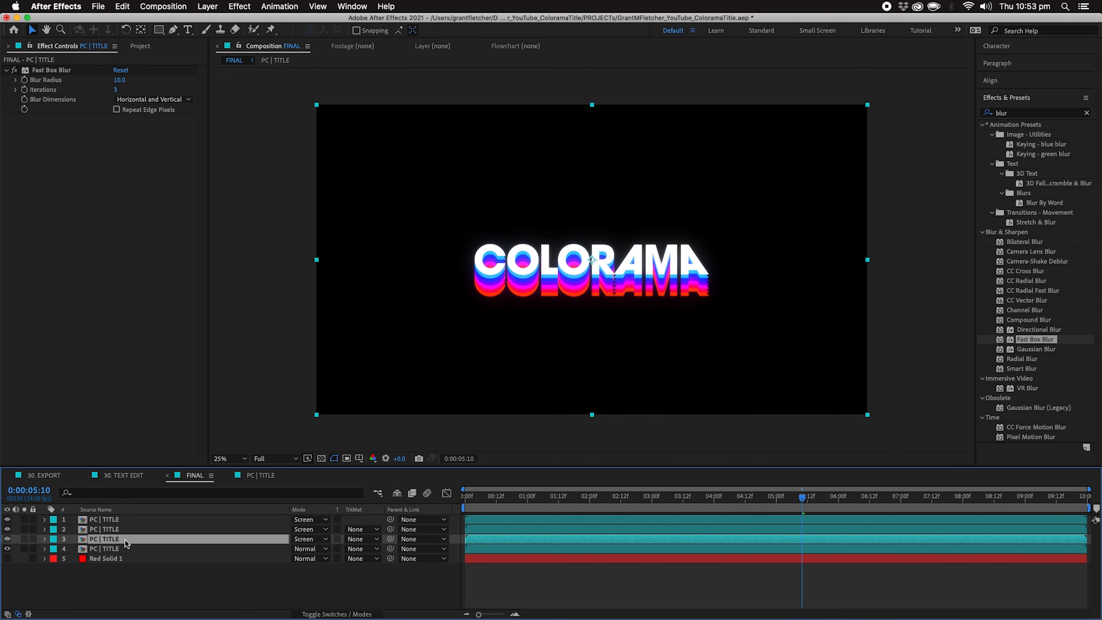
key("Return")
type("GLO")
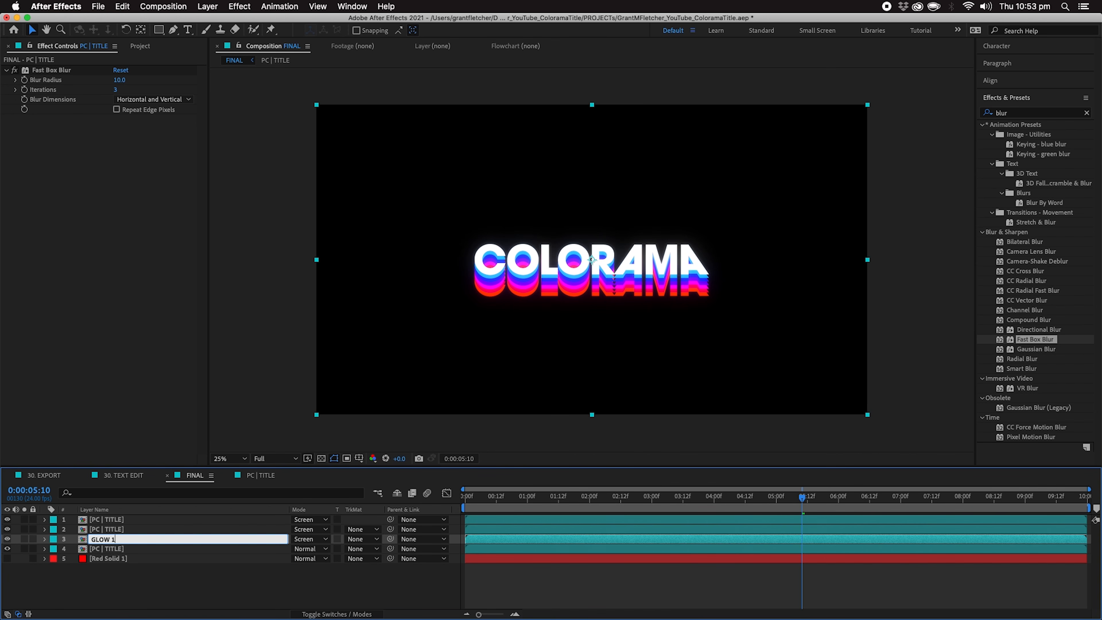
type("W 1")
left_click(124, 531)
key("Return")
type("G")
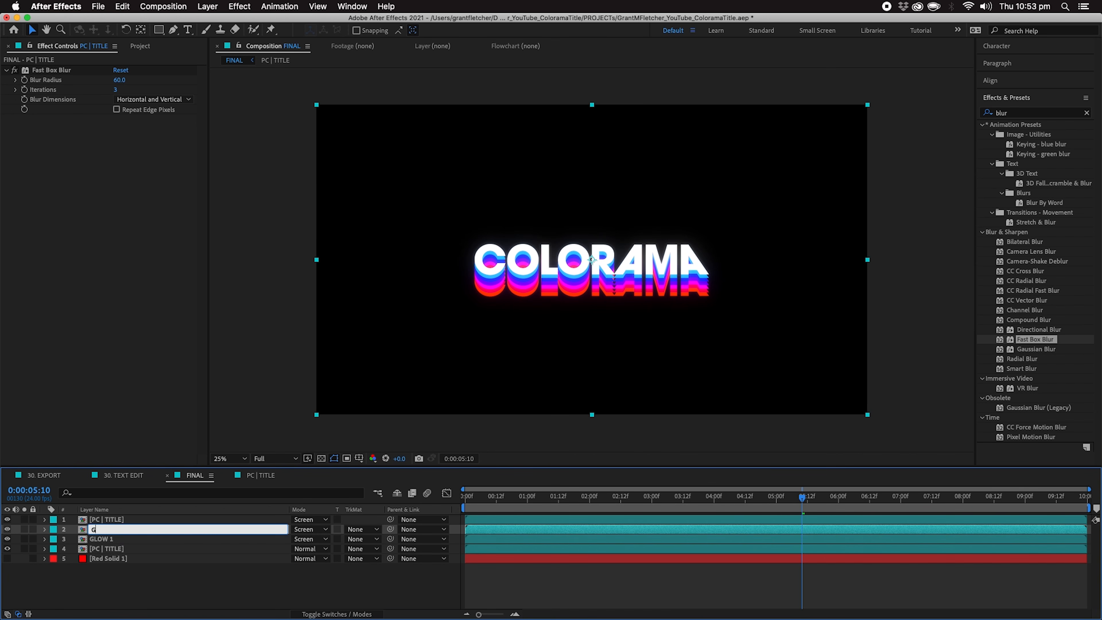
- Rename the unblurred PC | TITLE layer as MAIN TITLE and delete the Red Solid 1 layer
left_click(148, 547)
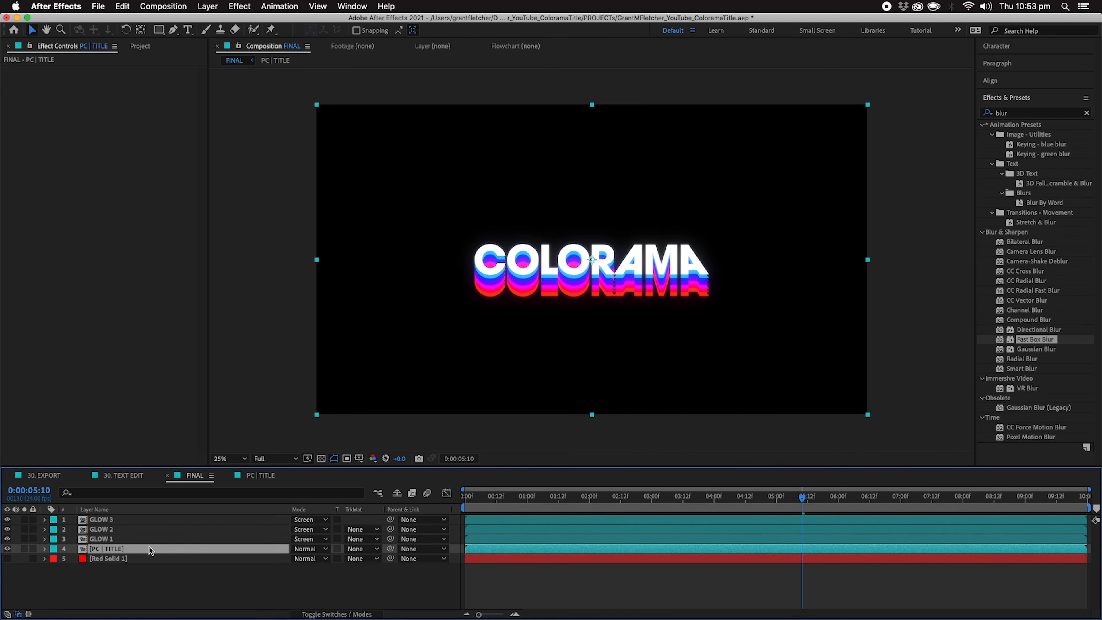
key("Return")
type("MAIN TITL")
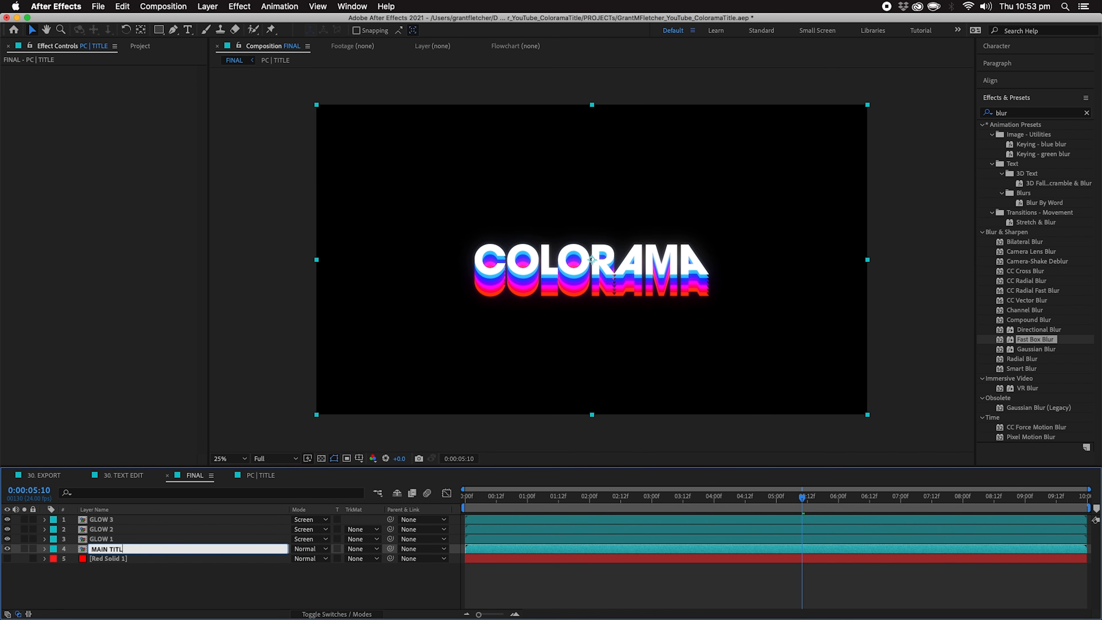
type("E")
left_click(136, 559)
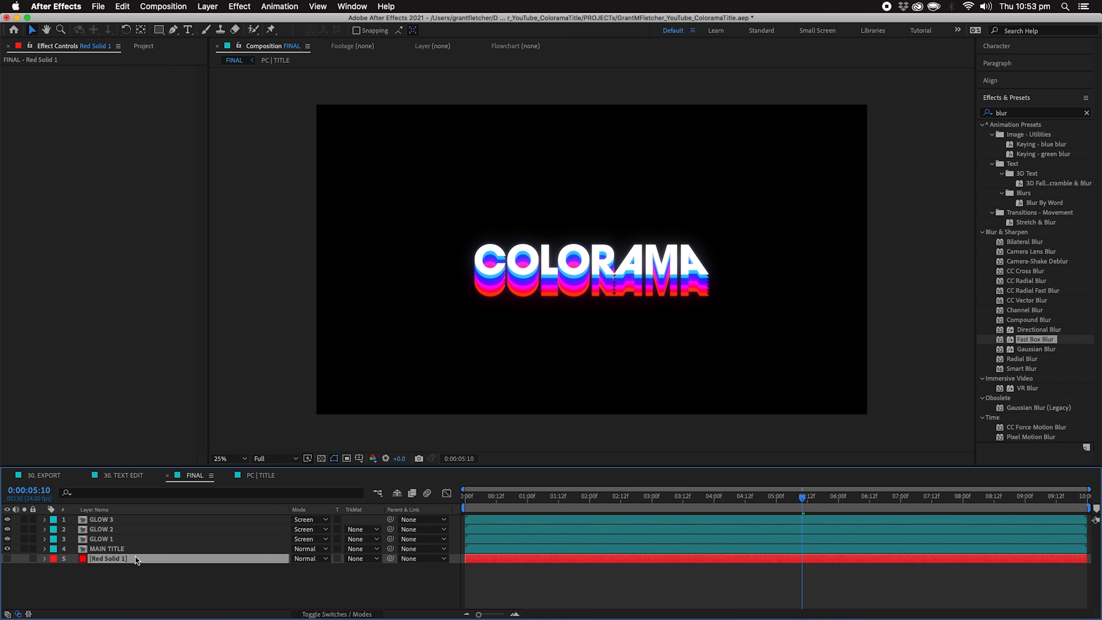
key("Delete")
left_click(140, 47)
- Create a black 3840 x 2160 px solid layer beneath the MAIN TITLE layer
left_click(134, 549)
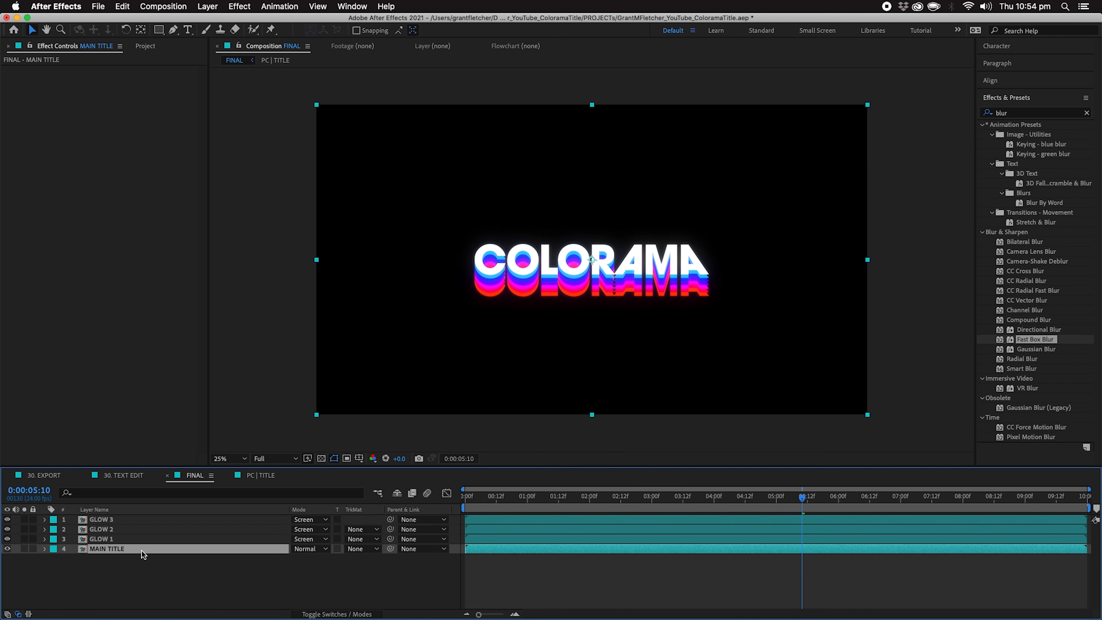
left_click(207, 6)
mouse_move(226, 20)
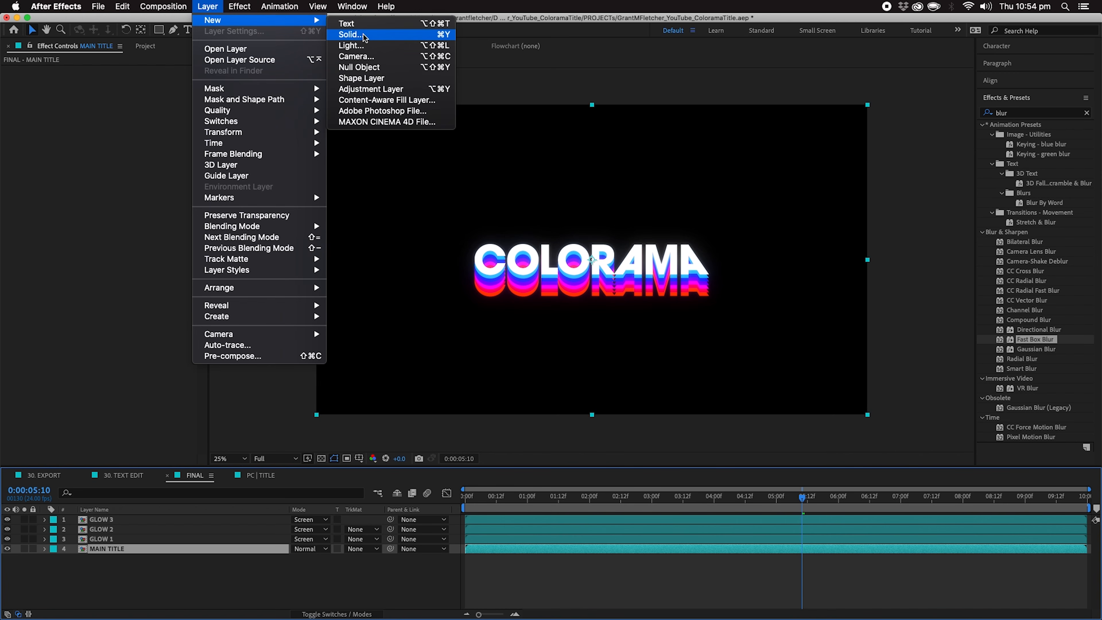
left_click(351, 34)
left_click(728, 376)
left_click(293, 328)
left_click(460, 206)
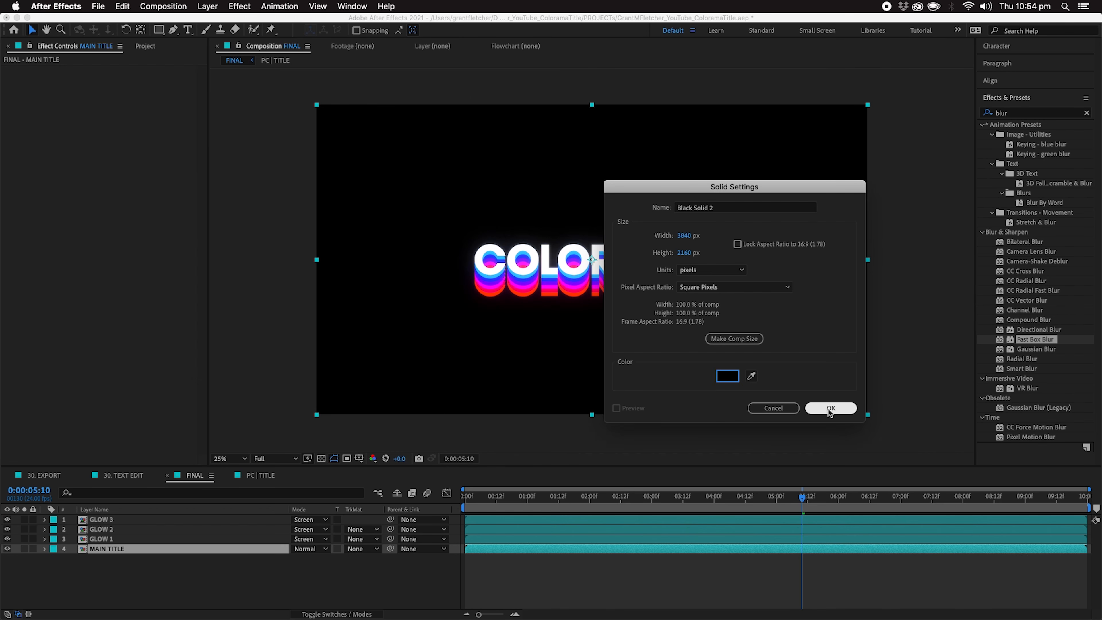
left_click(831, 408)
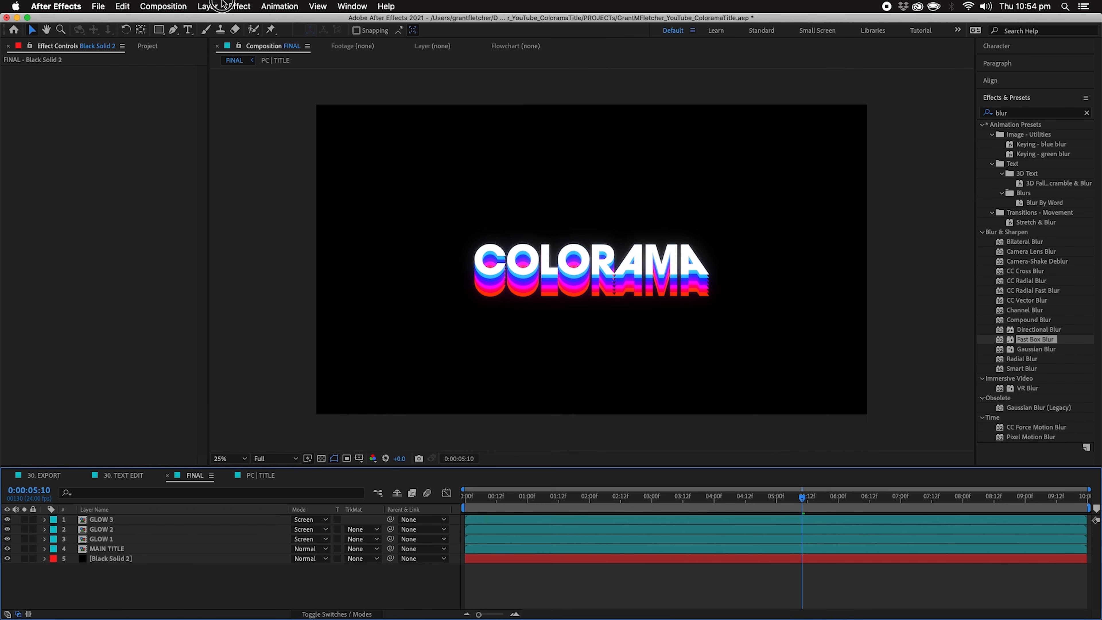
- Add an adjustment layer above all layers and apply Fast Box Blur to it with a blur radius of 5
left_click(208, 6)
mouse_move(261, 20)
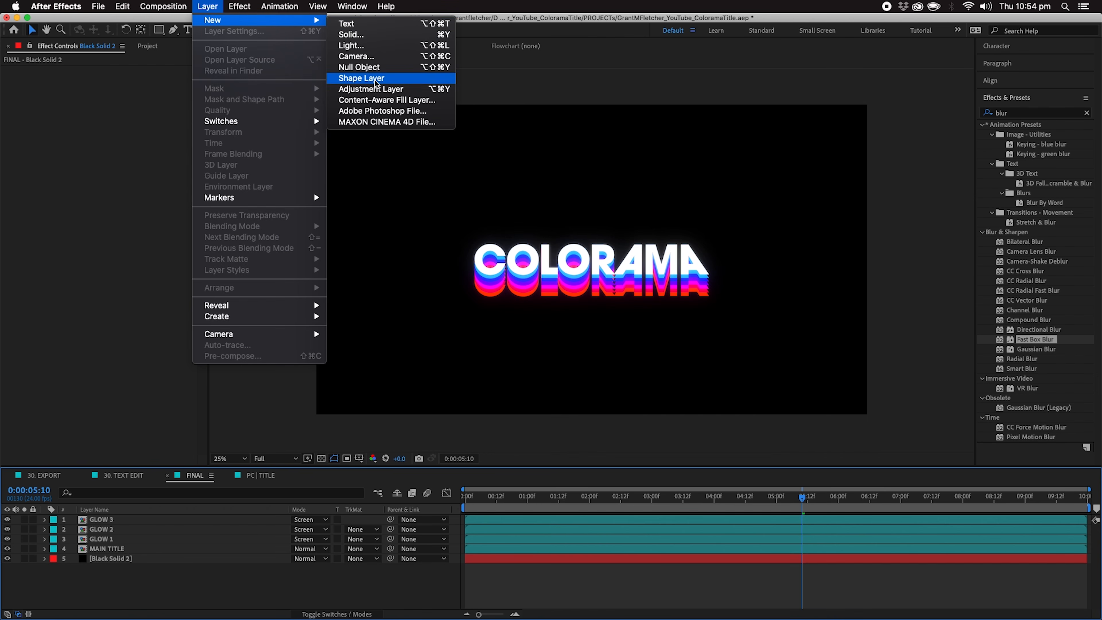
left_click(373, 89)
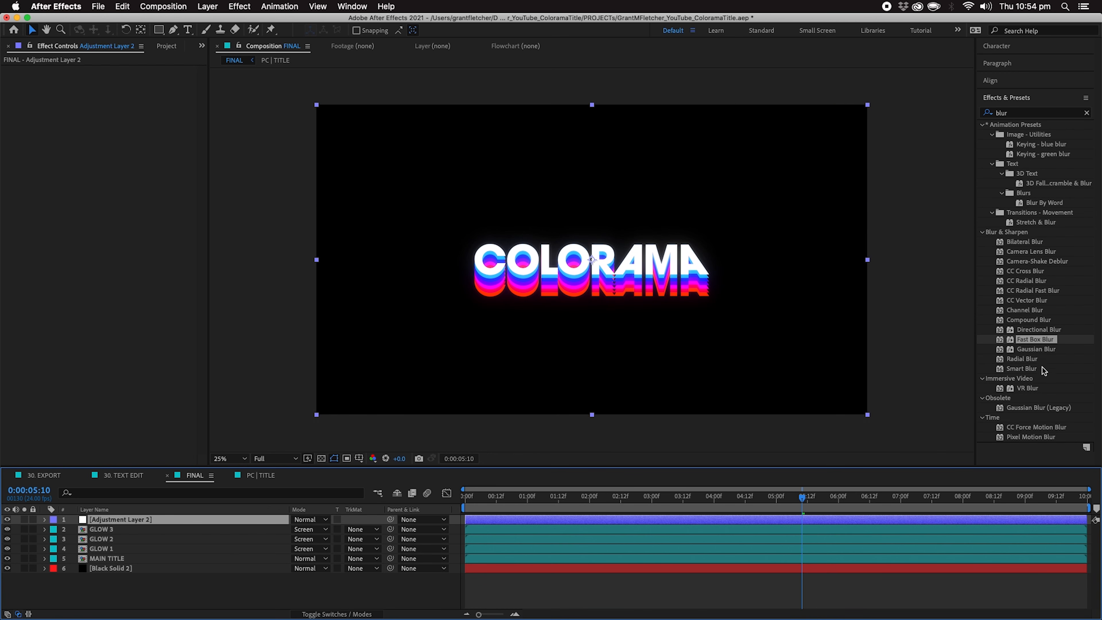
left_click_drag(1035, 342, 123, 78)
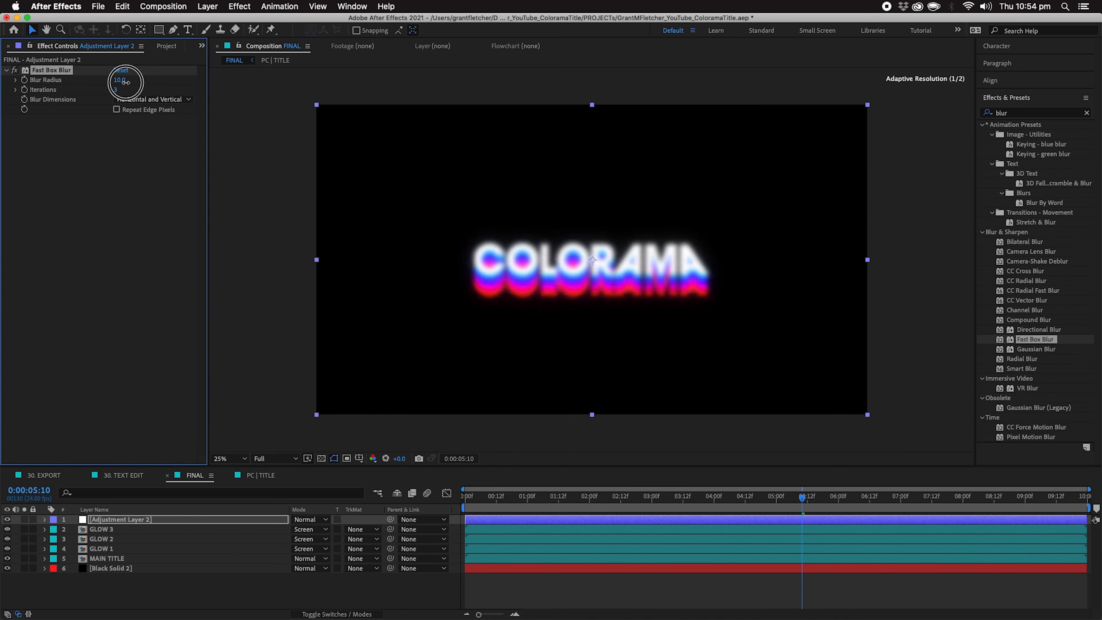
key("period")
left_click(122, 82)
type("5")
key("Return")
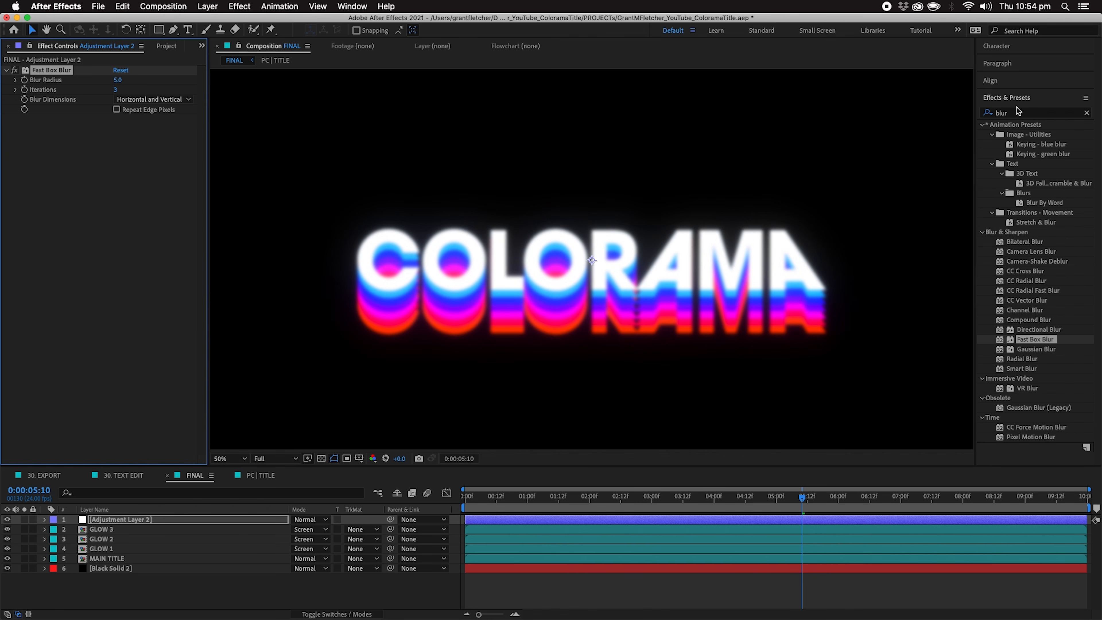
- Find the Sharpen effect and apply it to the adjustment layer
left_click(987, 114)
type("rp")
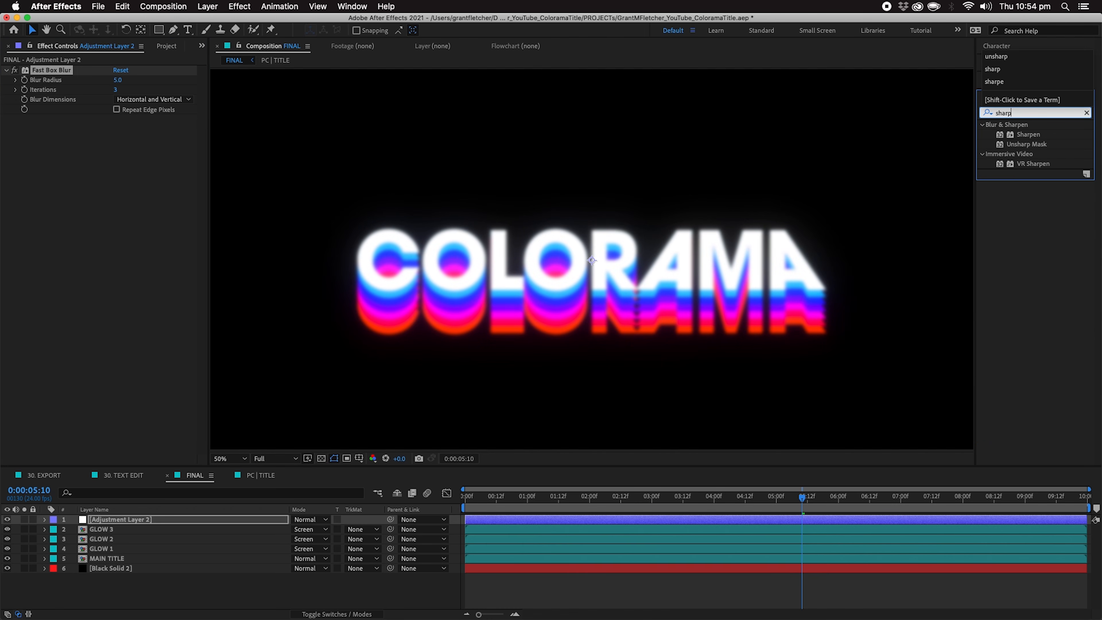
double_click(1035, 139)
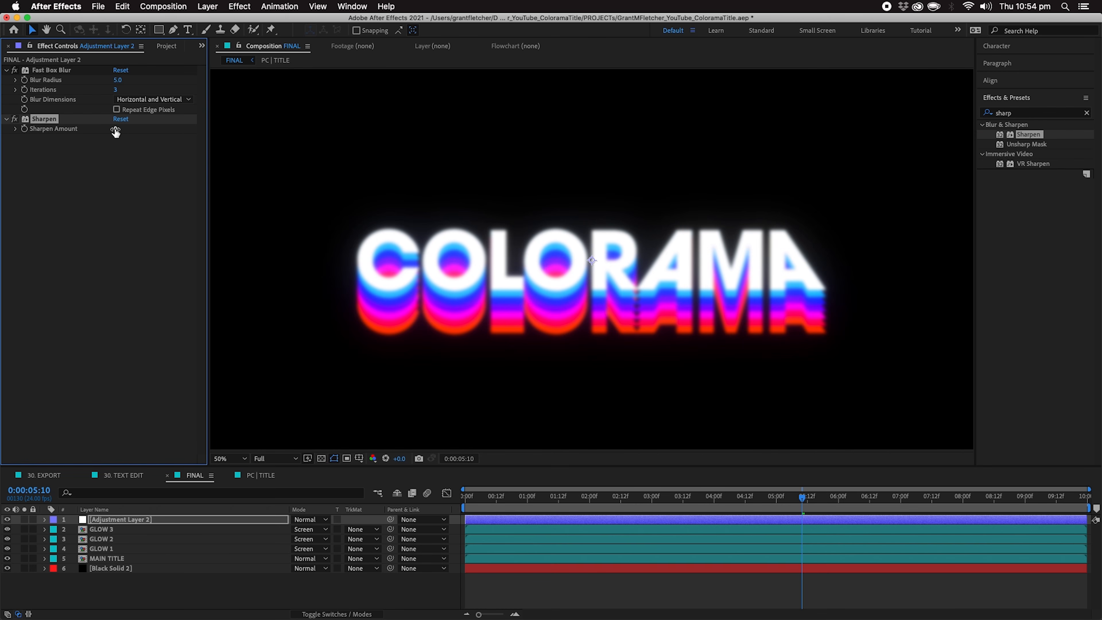
- Try the Unsharp Mask effect on the adjustment layer, and delete it
left_click_drag(1026, 144, 714, 166)
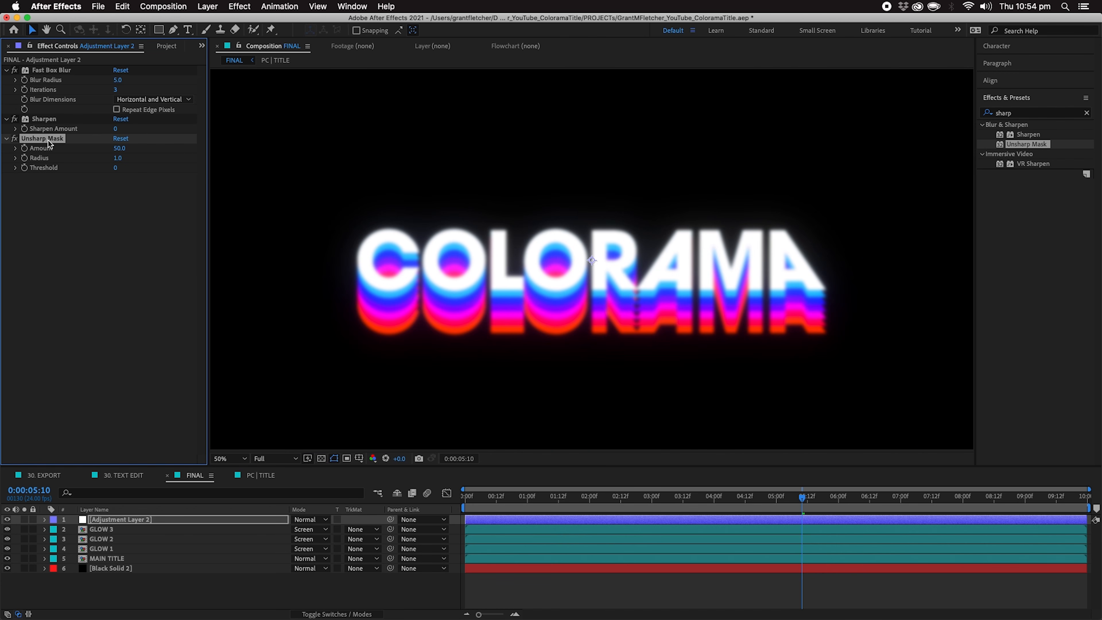
key("Delete")
- Set the adjustment layer's Sharpen Amount to 150
left_click_drag(115, 129, 144, 129)
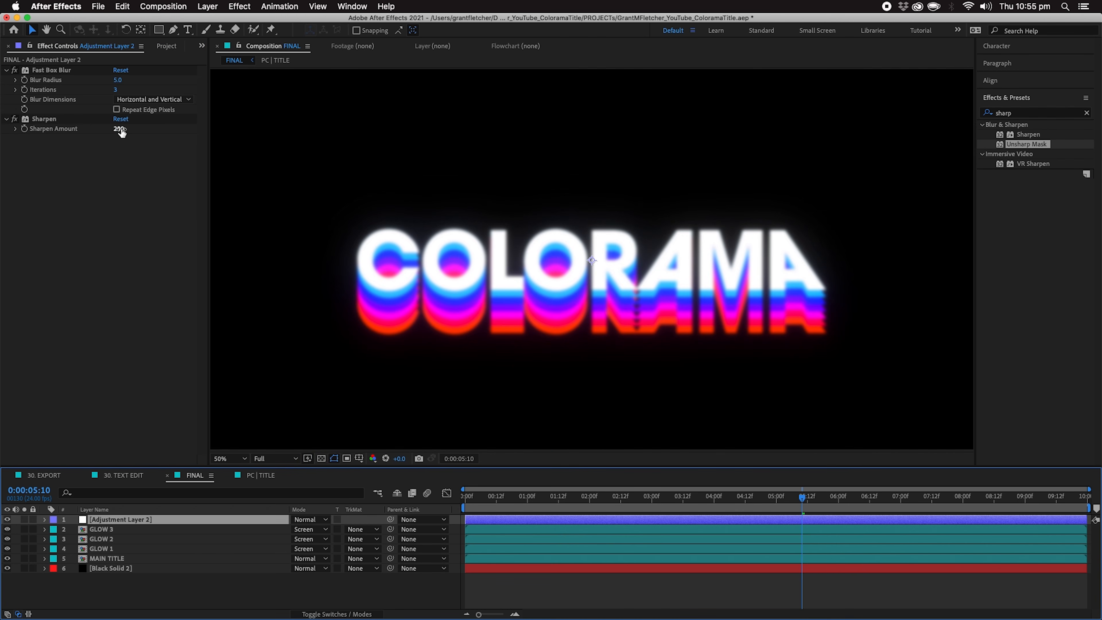
left_click(121, 130)
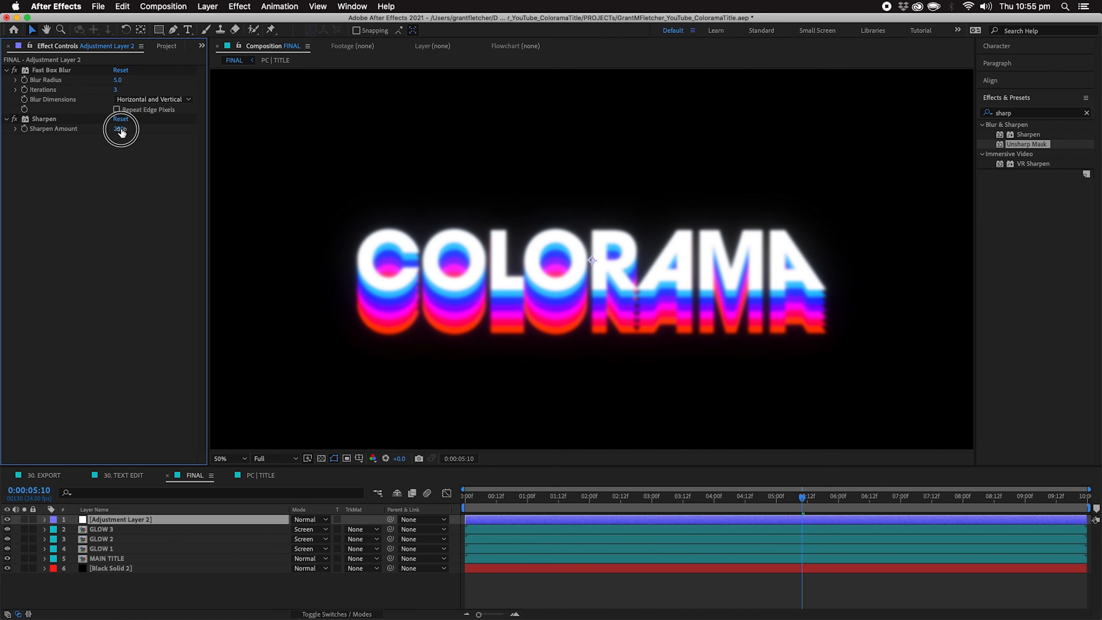
type("150")
key("Return")
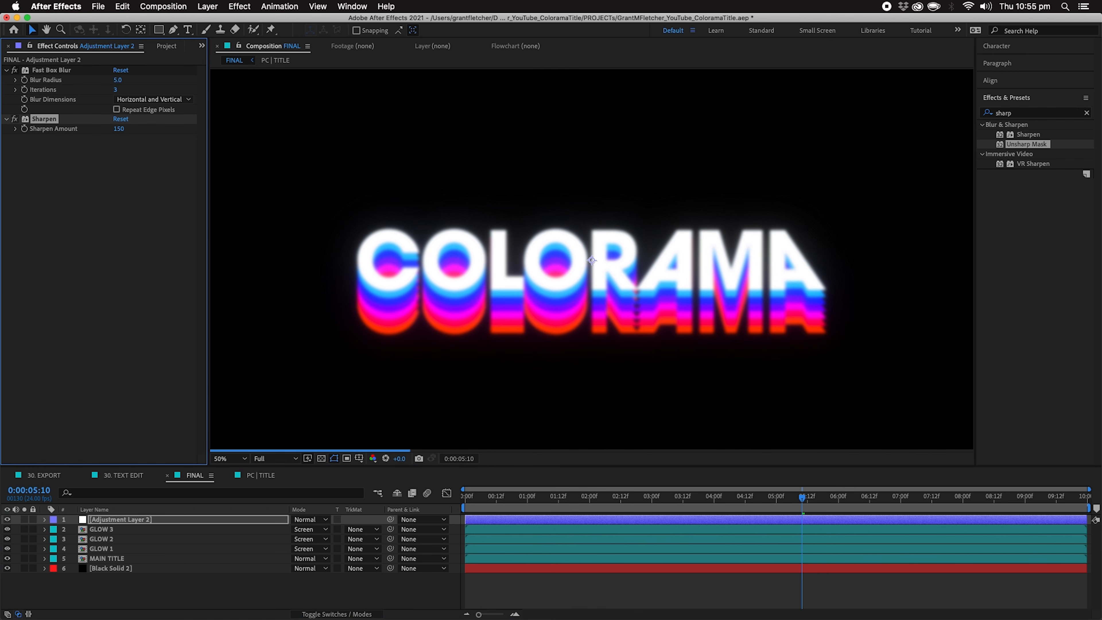
- Try a blur radius of 2 for the adjustment layer's Fast Box Blur
left_click(120, 80)
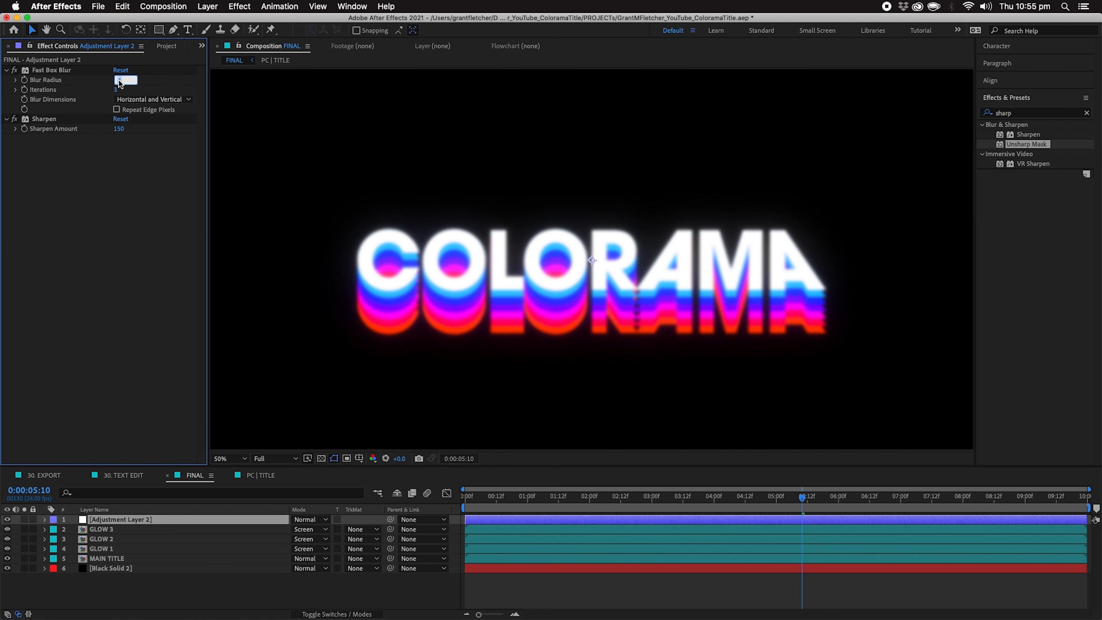
type("2")
key("Return")
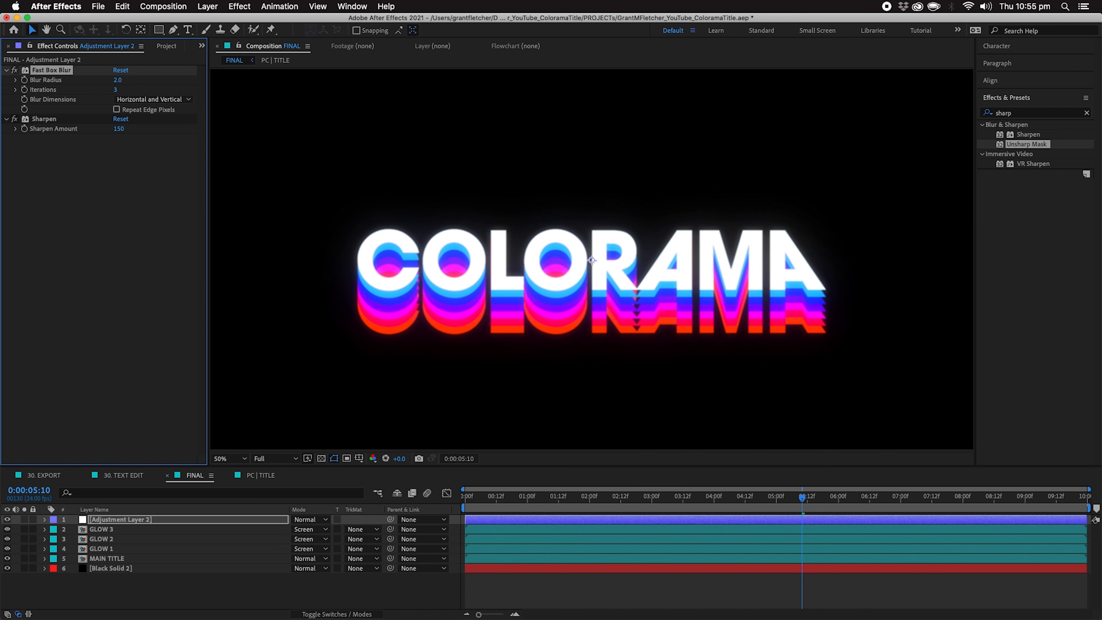
- Set the blur radius of the adjustment layer's Fast Box Blur to 1.5
key("comma")
key("period")
key("period")
key("comma")
key("period")
key("comma")
left_click(119, 80)
type("1.5")
key("Return")
- View the MAIN TITLE layer on its own to compare the look, and show all layers again
left_click(24, 559)
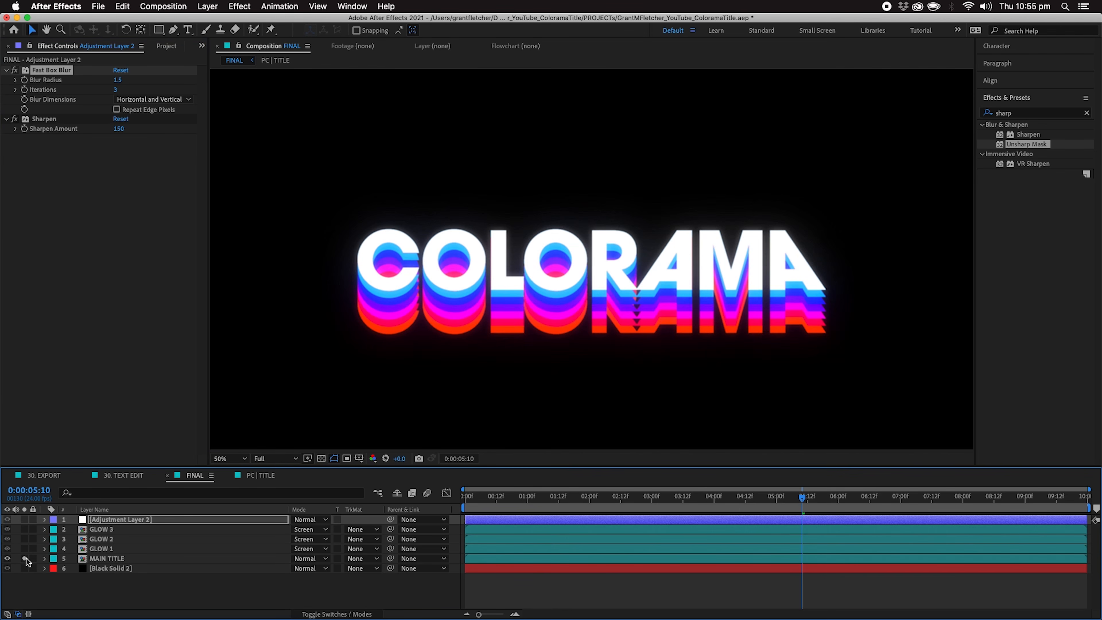
left_click(25, 559)
- Apply the Tint effect to the adjustment layer with an Amount to Tint of 10%
left_click(105, 519)
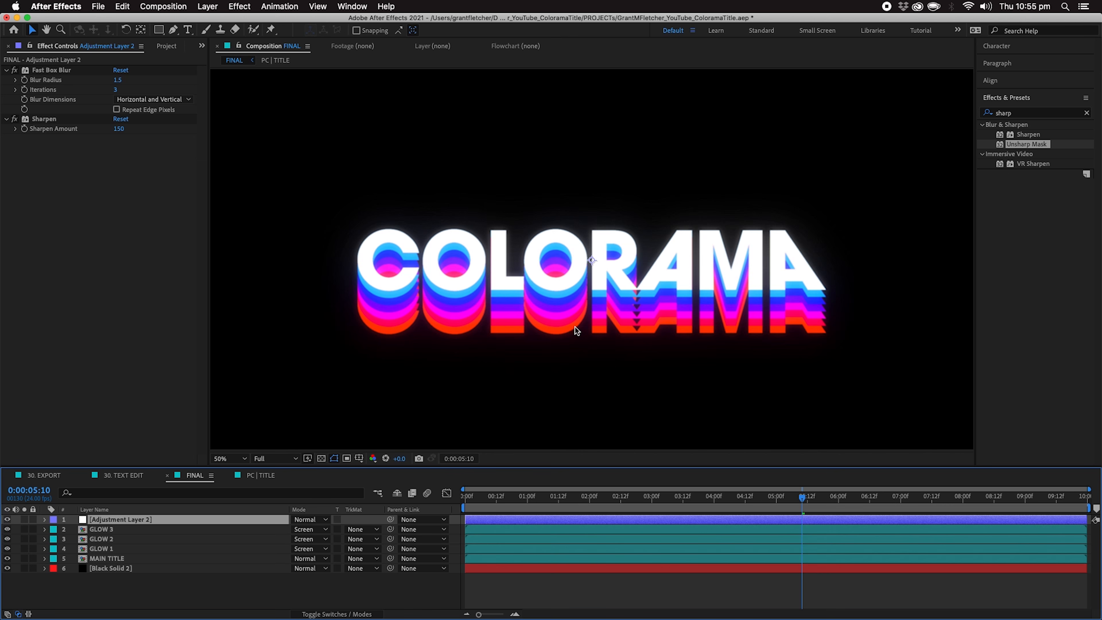
left_click(1021, 114)
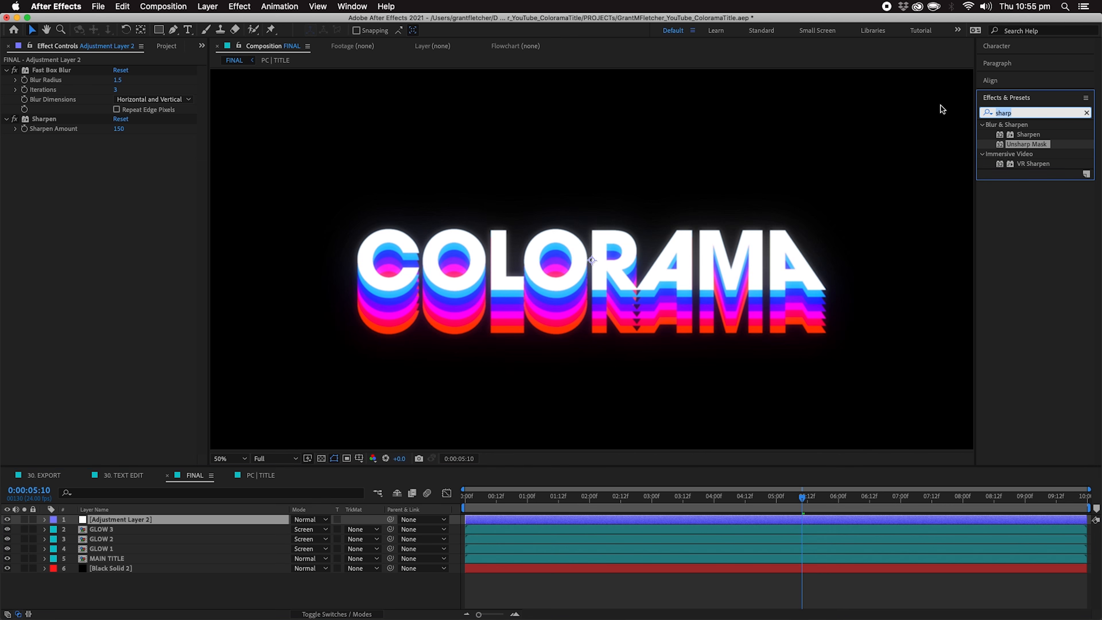
type("tint")
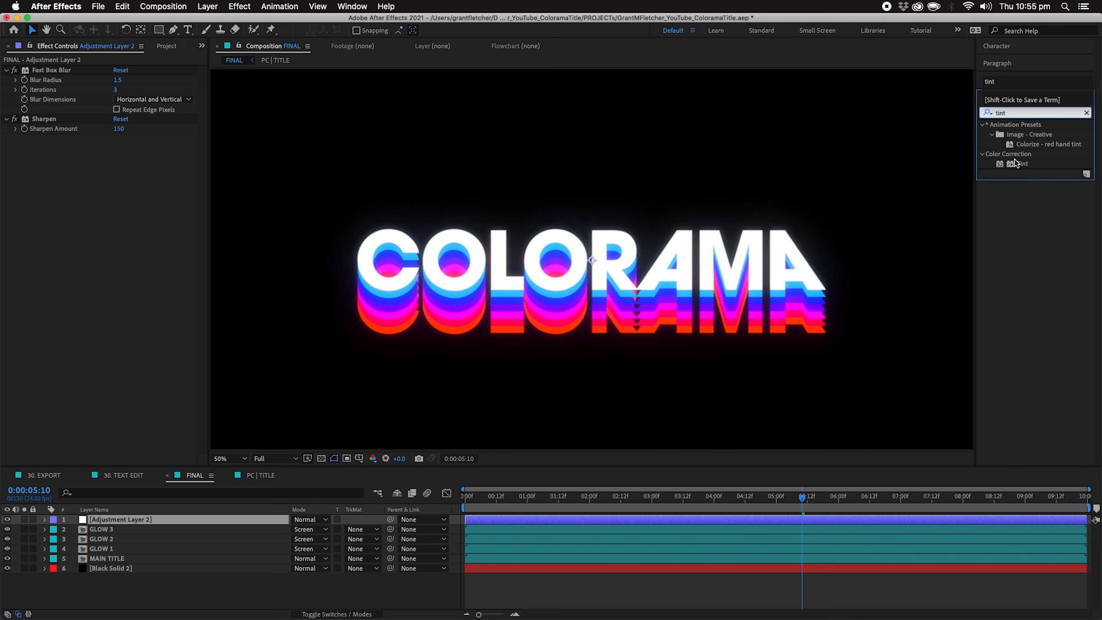
left_click(1018, 163)
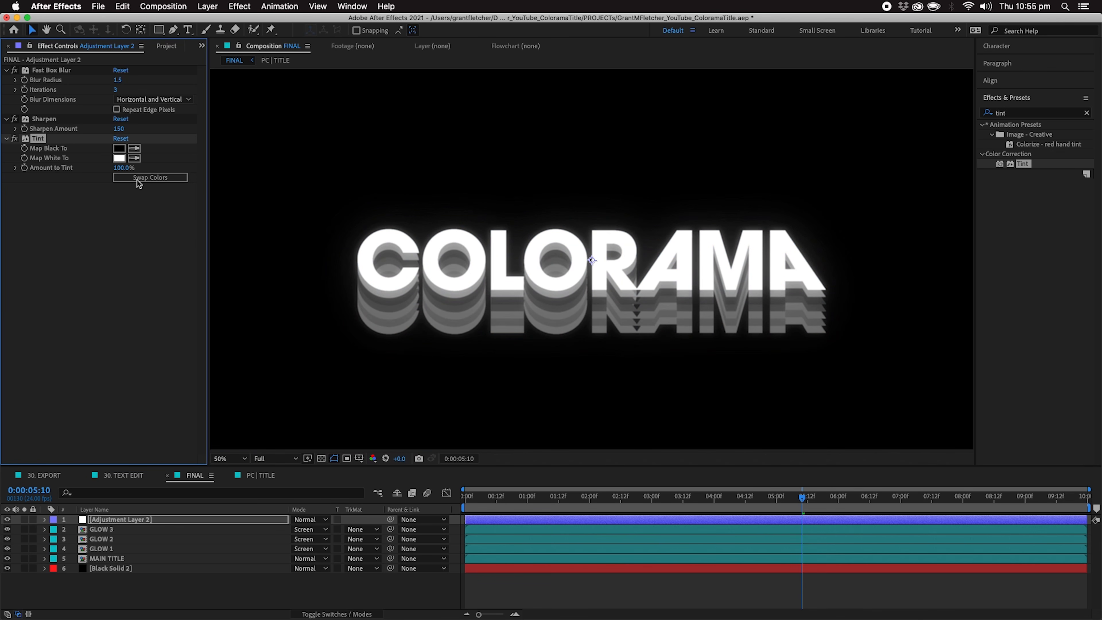
left_click(125, 168)
type("10")
key("Return")
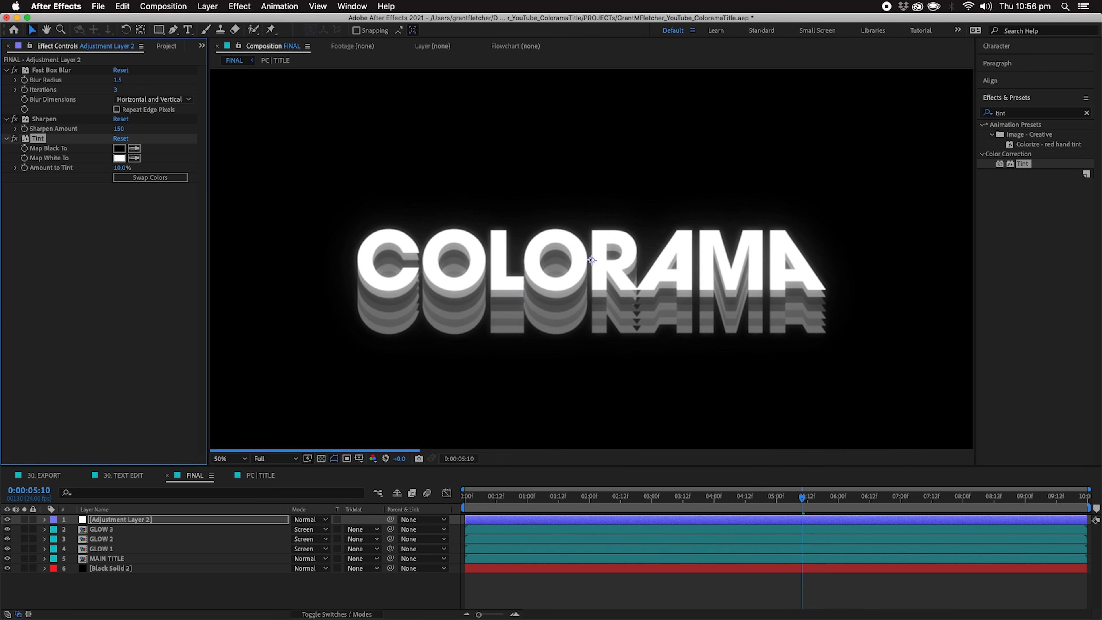
- Try a tint amount of 20% on the adjustment layer, and return it to 10%
left_click(121, 168)
type("20")
key("Return")
left_click(103, 266)
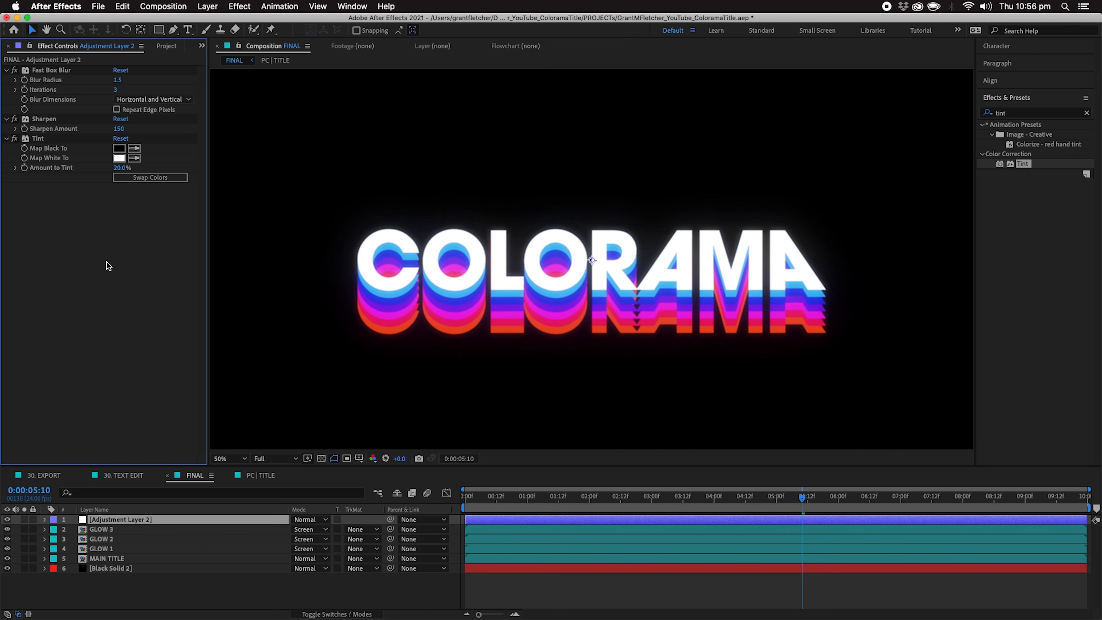
left_click(123, 168)
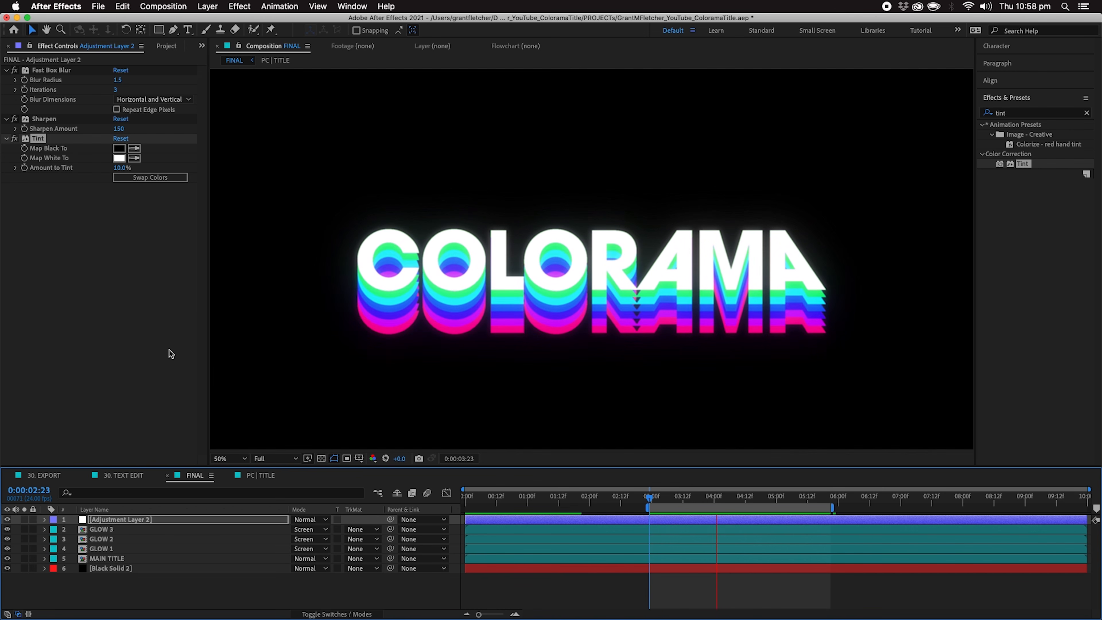
- Apply Posterize Time to the adjustment layer with a frame rate of 12, and preview the animation from the start of the work area
left_click(1027, 114)
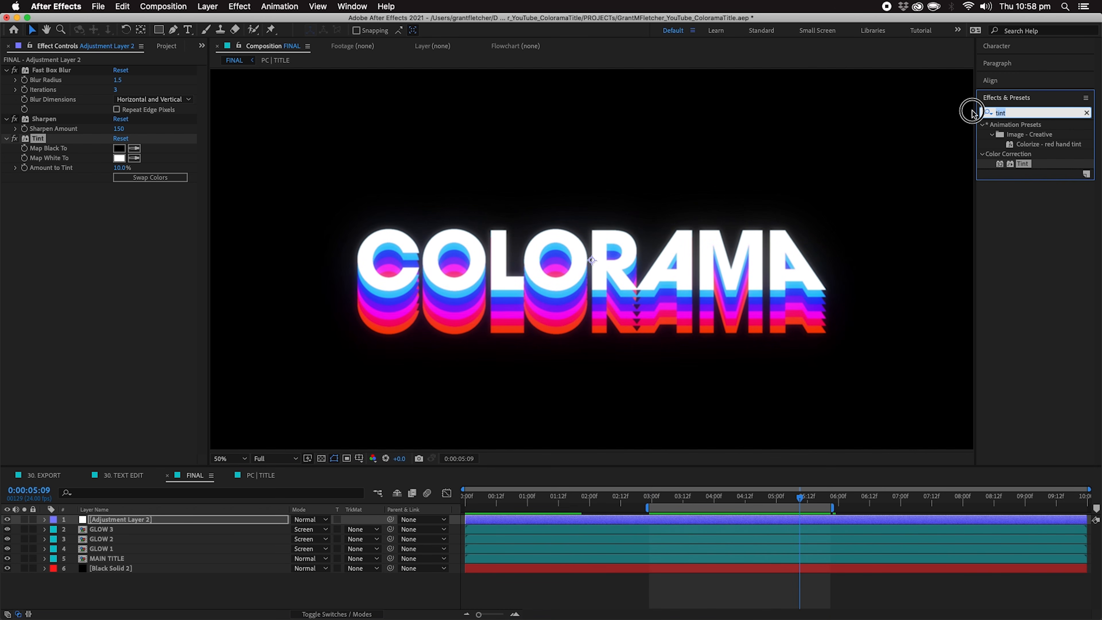
type("poster")
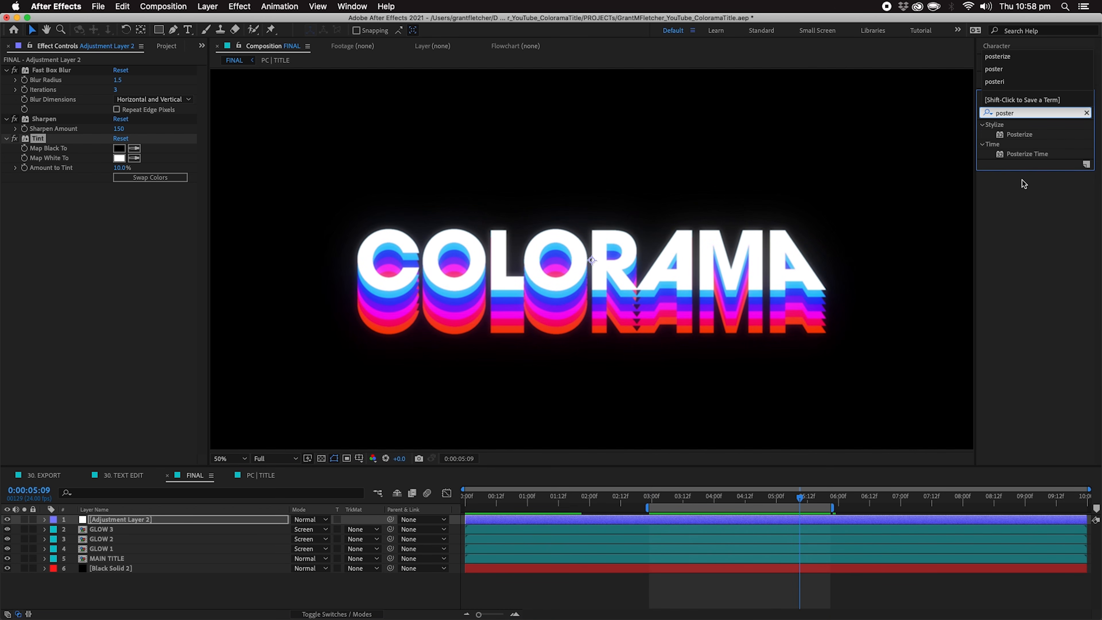
left_click_drag(999, 153, 118, 276)
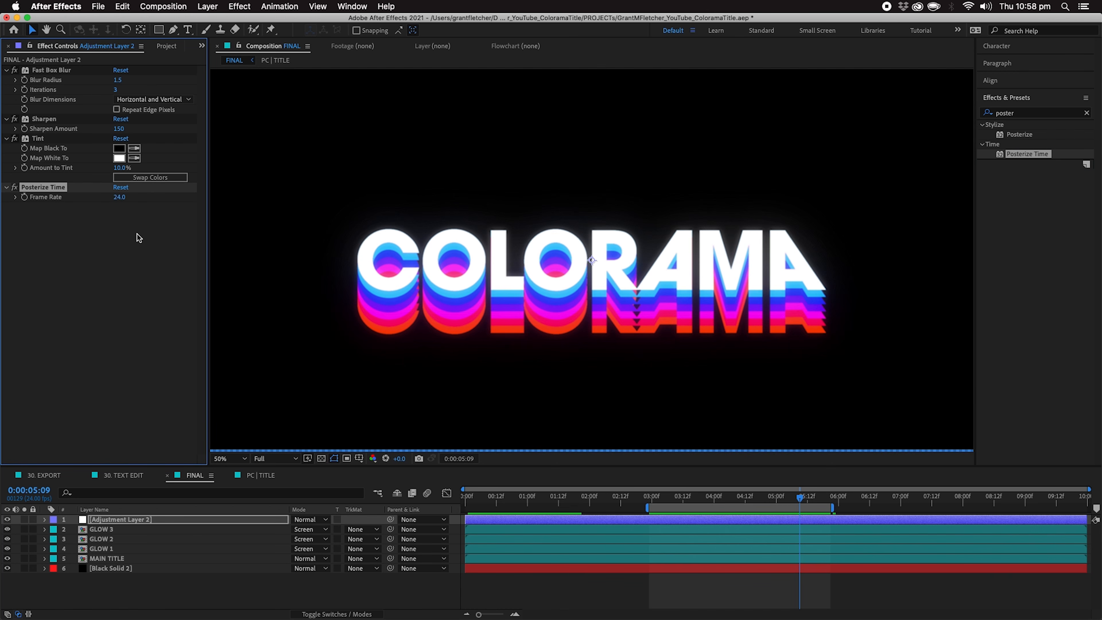
left_click(120, 197)
type("12")
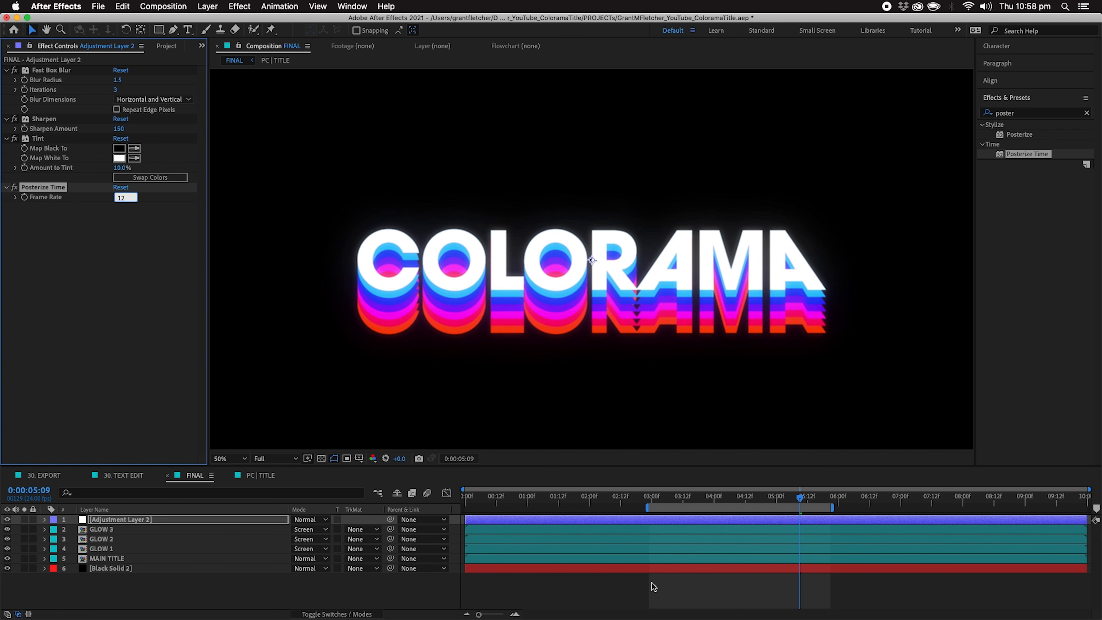
left_click(678, 586)
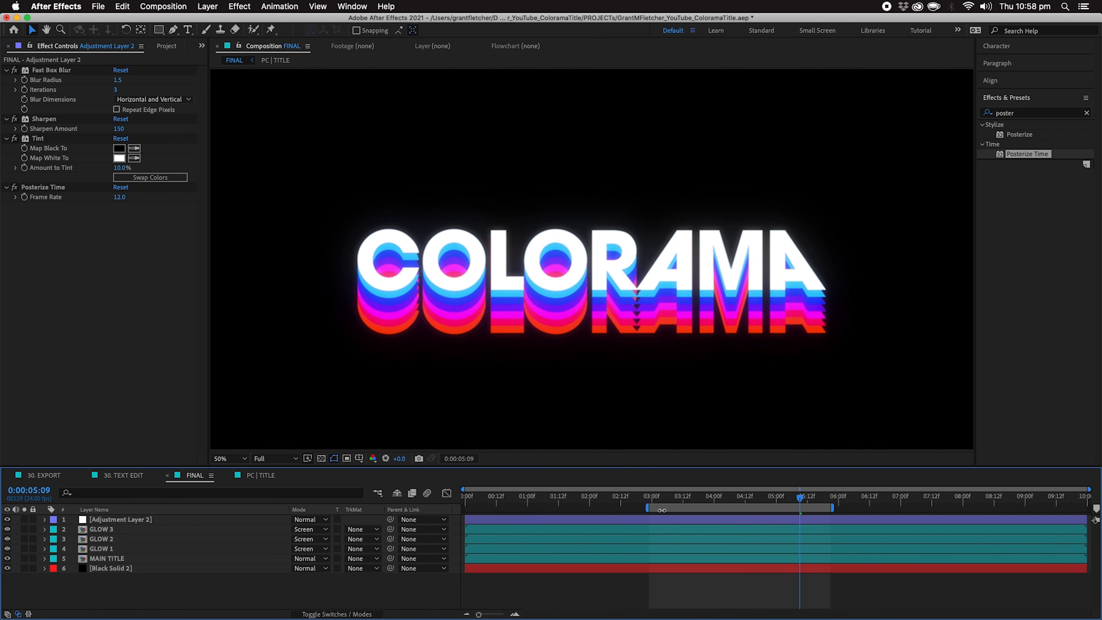
left_click(650, 501)
key("space")
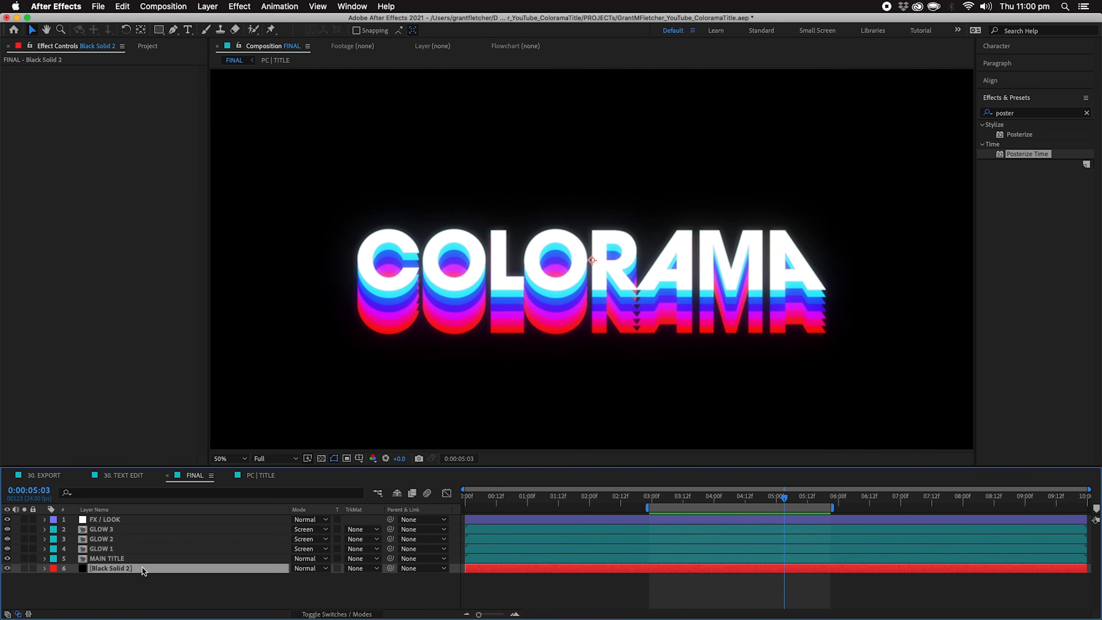
- Rename the black solid layer as BG
type("BG")
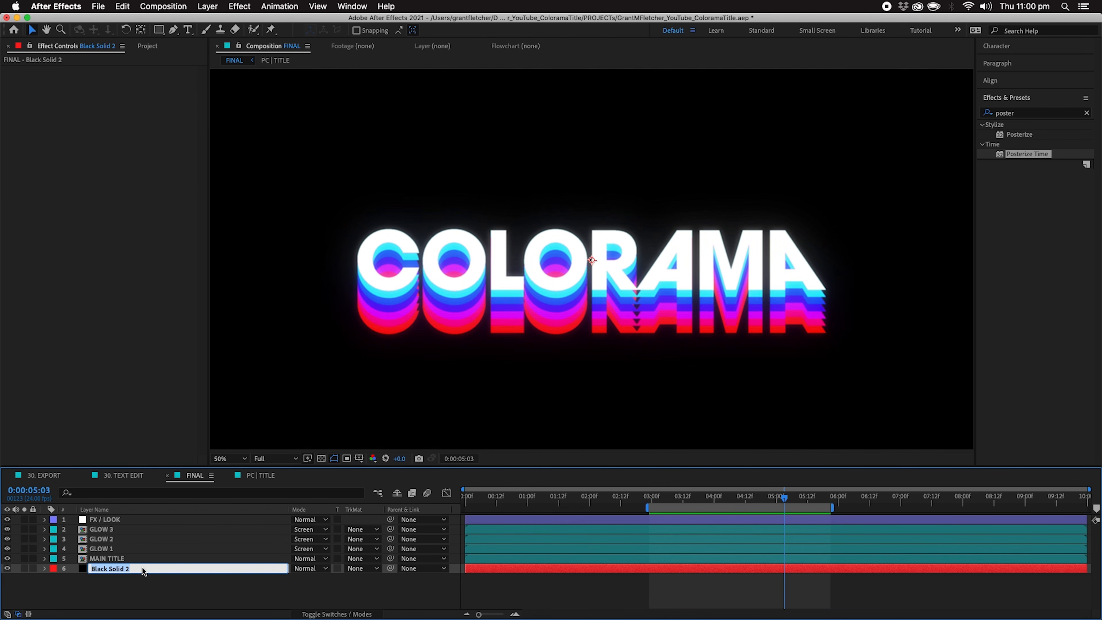
key("Return")
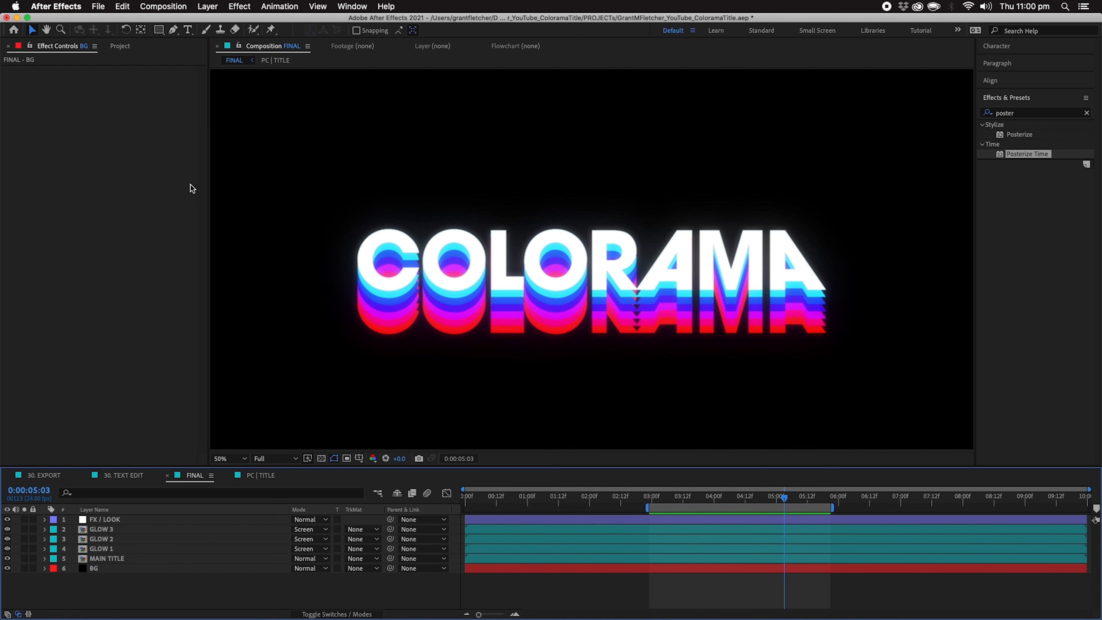
- Add a null object and parent the GLOW 1, GLOW 2, GLOW 3 and MAIN TITLE layers to it
left_click(208, 6)
mouse_move(214, 19)
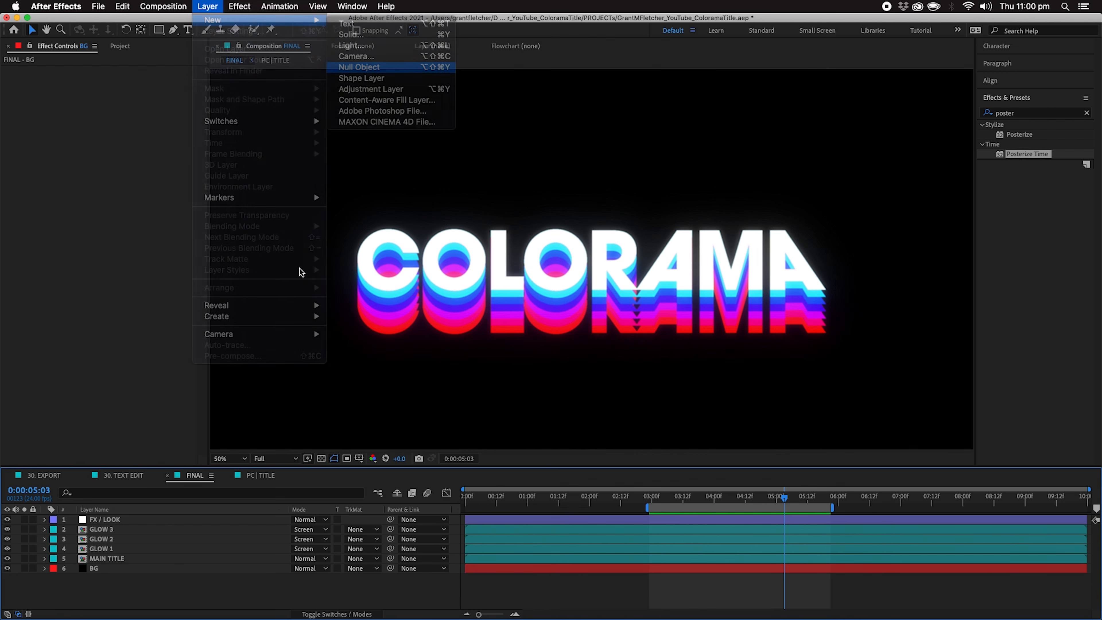
left_click(128, 541)
left_click(128, 564, "shift")
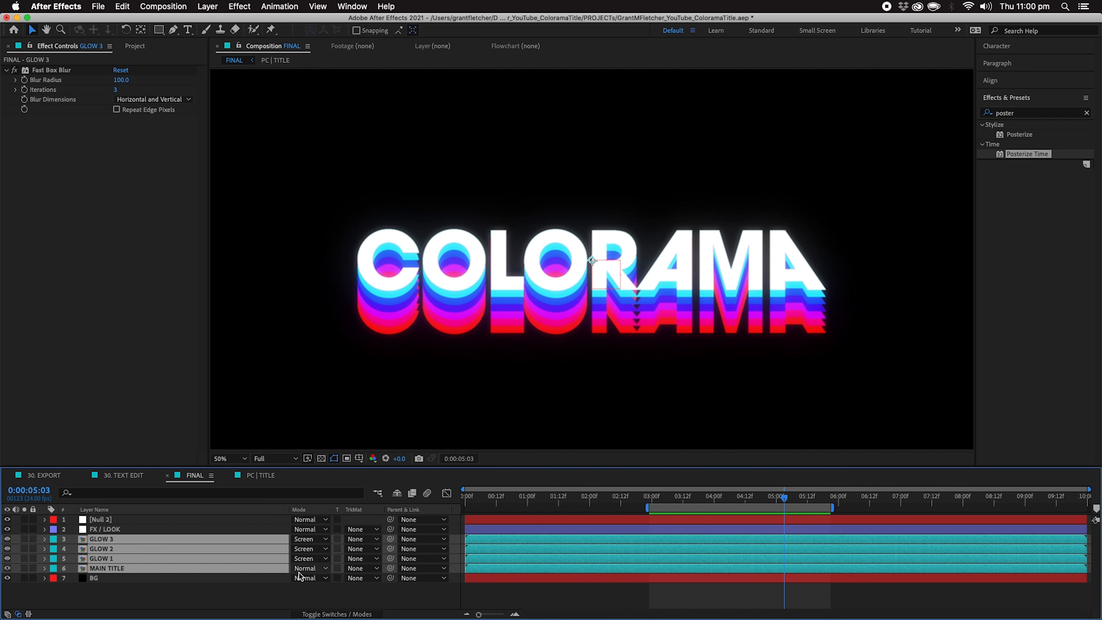
left_click_drag(391, 568, 201, 521)
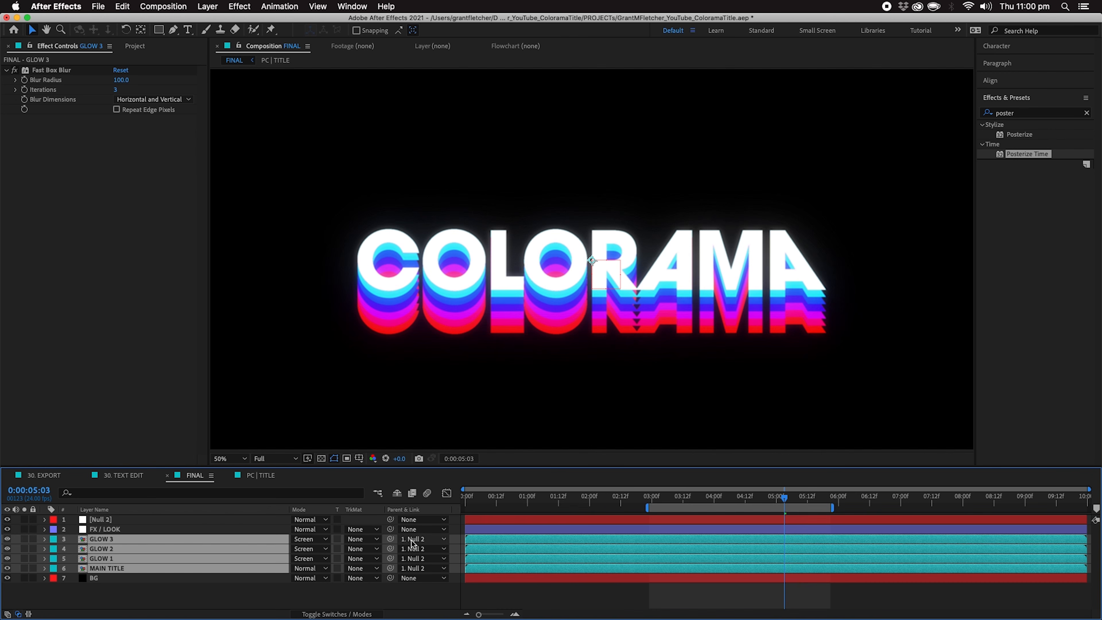
- Rename the null object layer as MOVEMENT
left_click(217, 598)
left_click(133, 521)
key("Return")
type("MOVEMENT")
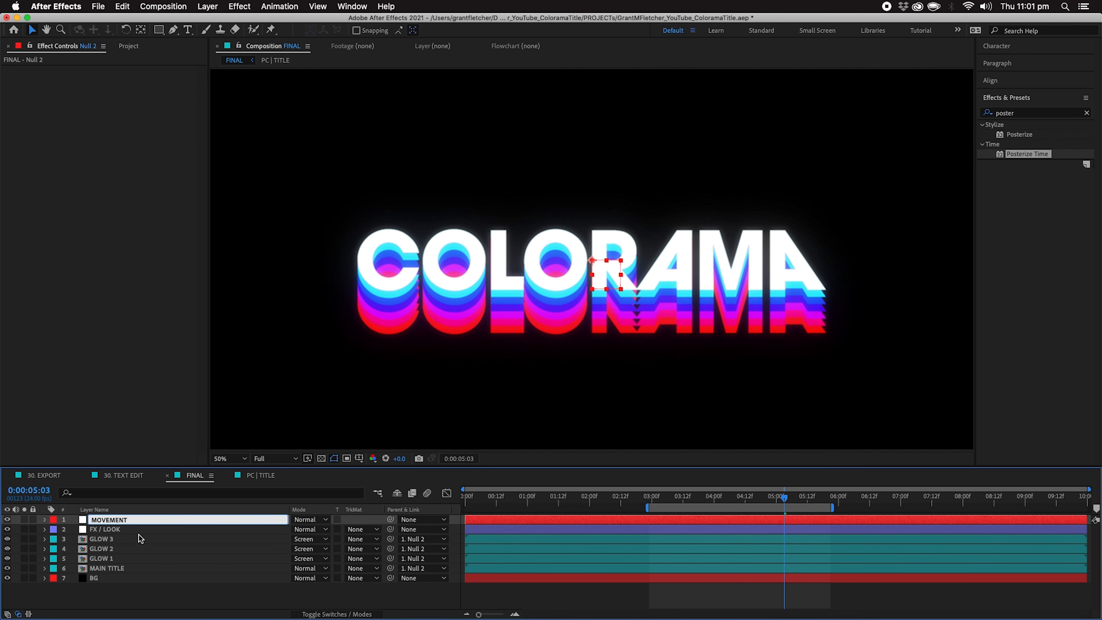
key("Return")
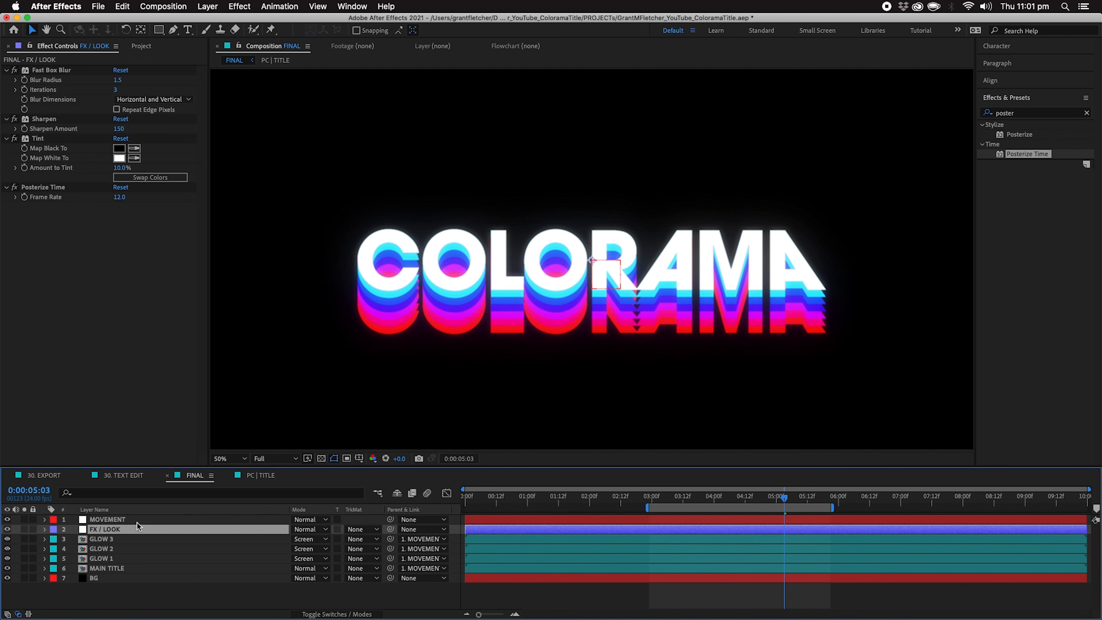
- Add the expression wiggle(2,3) to the MOVEMENT layer's position, and preview the animation
key("p")
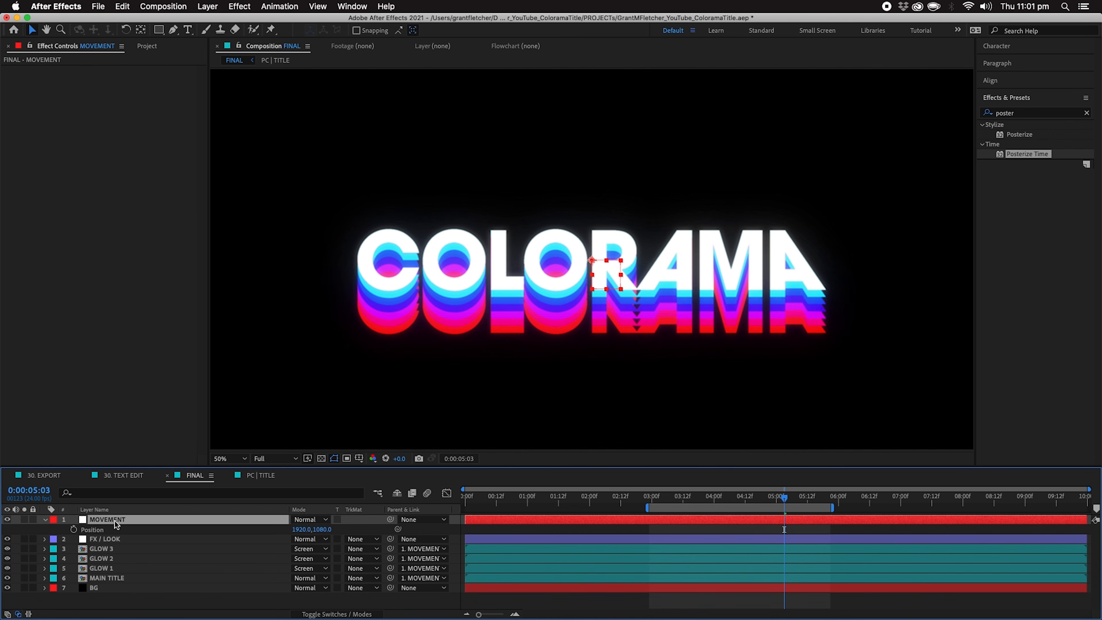
left_click(74, 529, "alt")
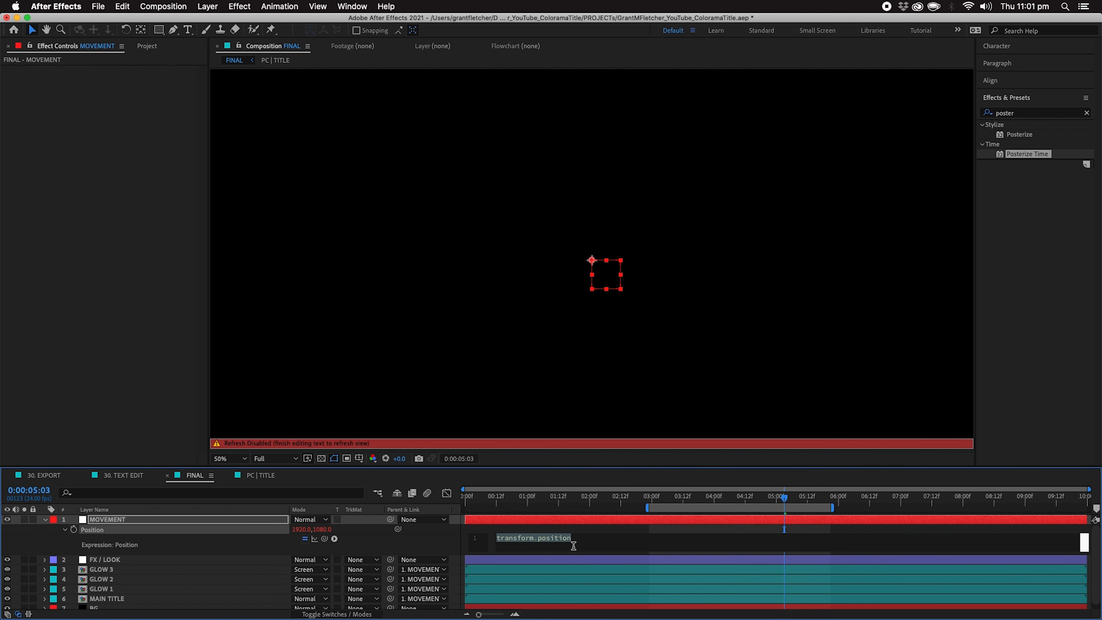
type("wiggle")
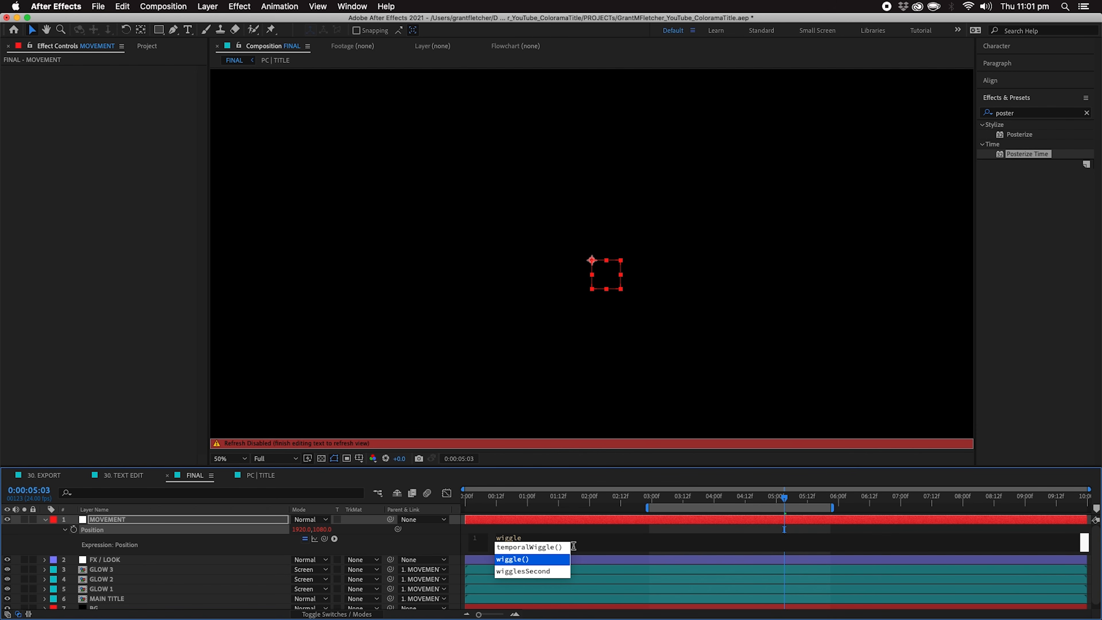
key("Return")
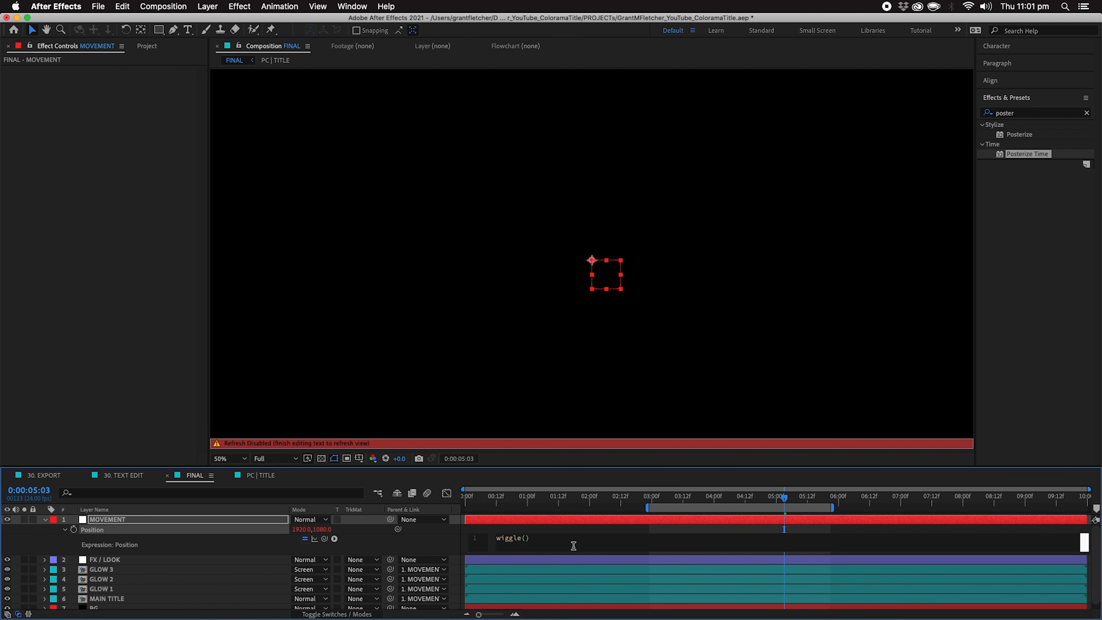
type("2,3")
left_click(669, 529)
key("space")
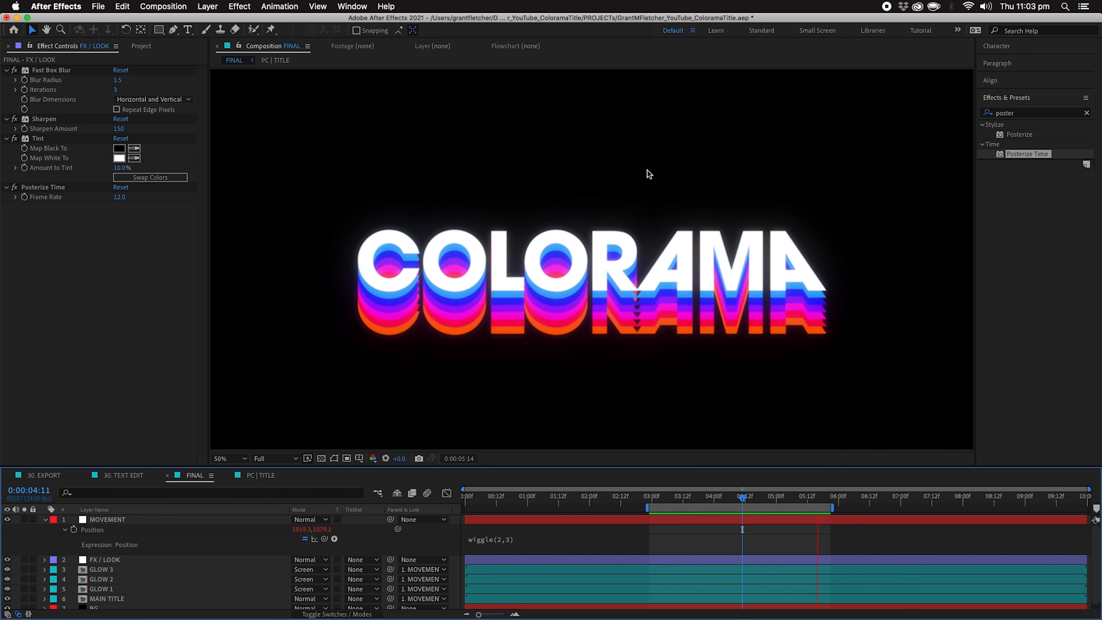
left_click(45, 519)
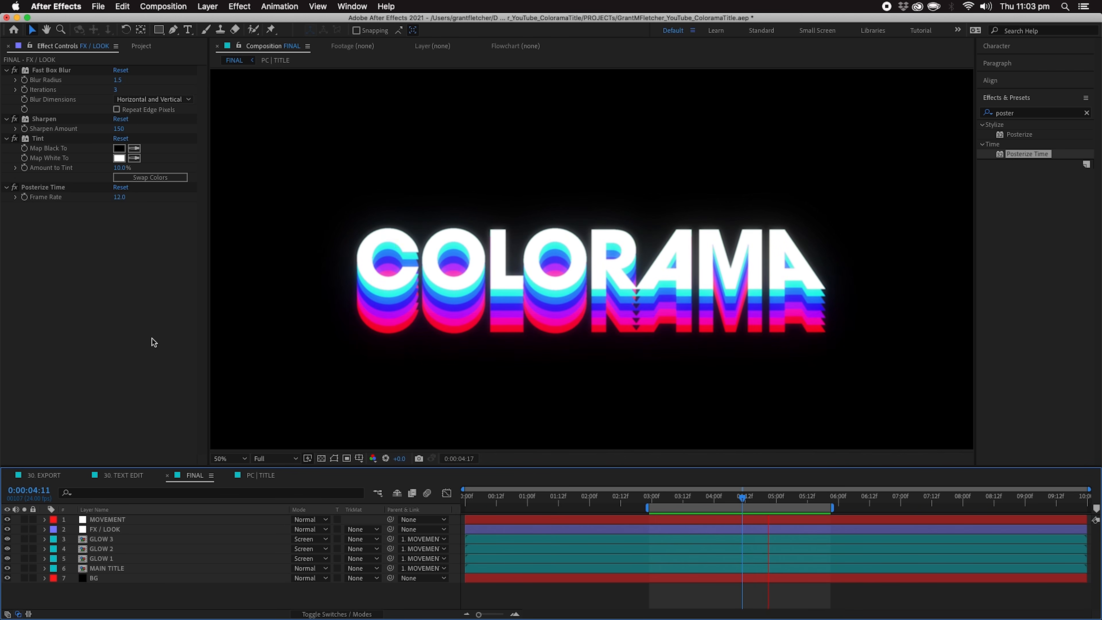
- Create a new black solid layer at the composition's size
left_click(208, 7)
mouse_move(243, 20)
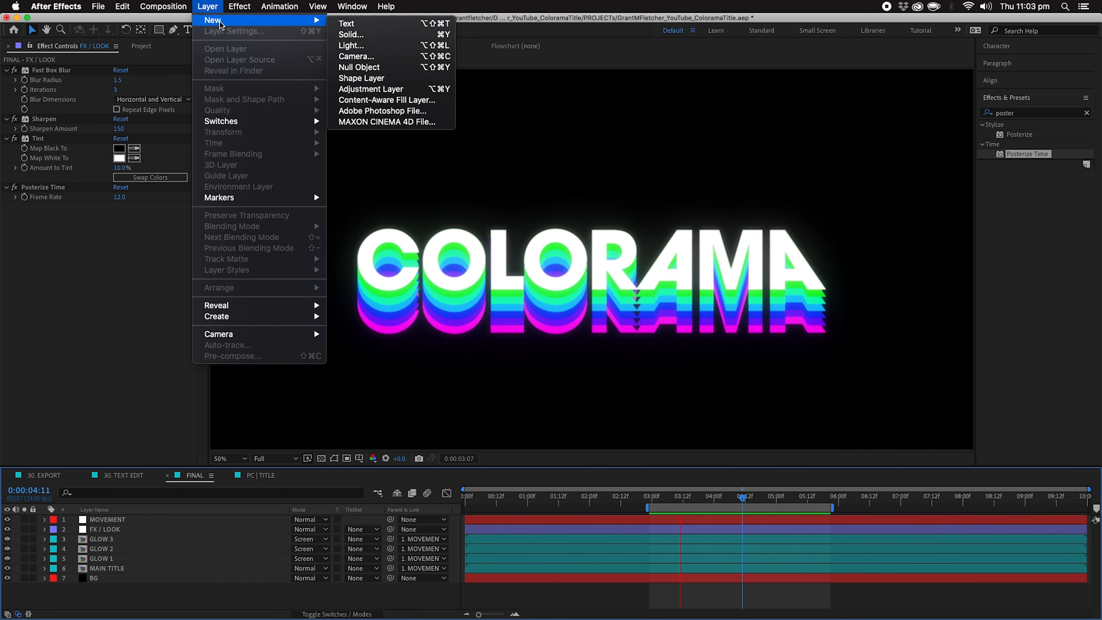
left_click(350, 35)
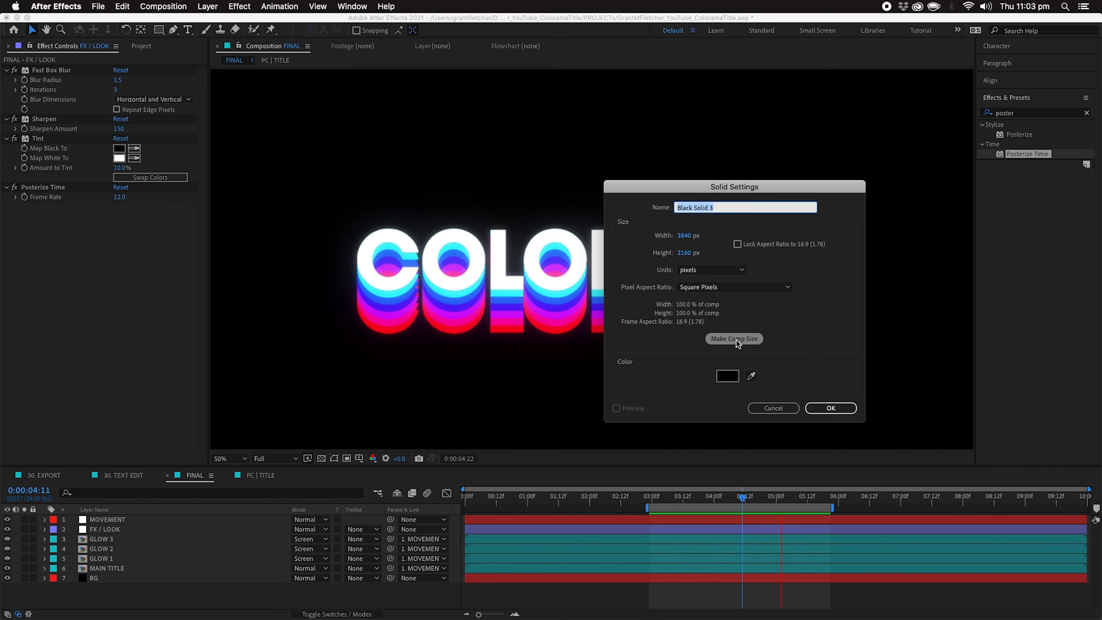
left_click(740, 341)
left_click(830, 408)
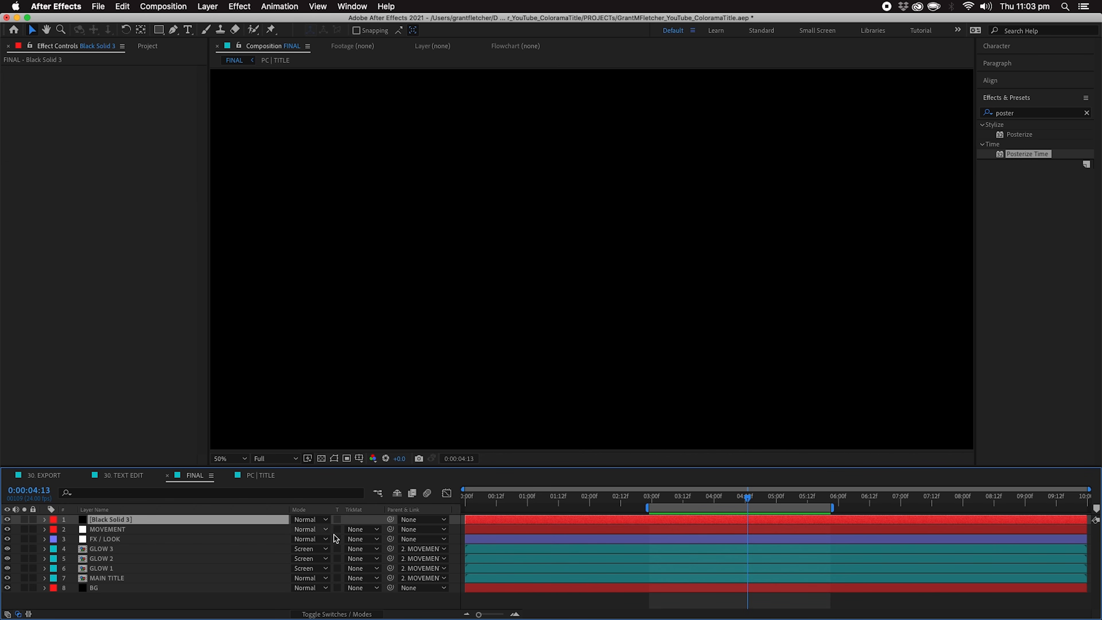
- Try the new black solid as an adjustment layer, and return it to a regular solid
left_click(355, 614)
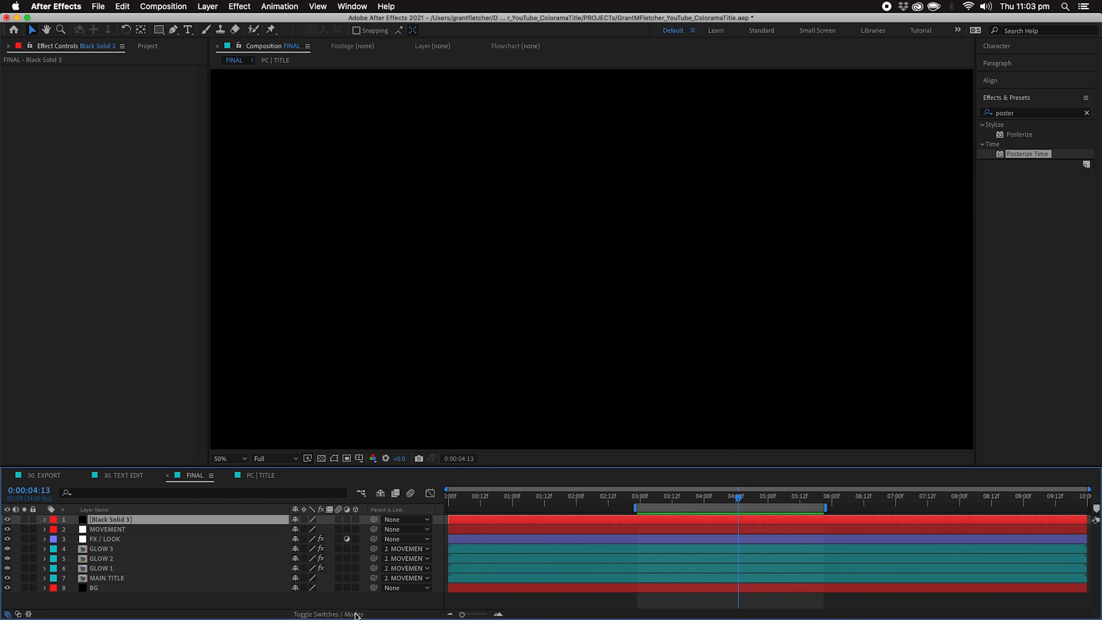
left_click(347, 522)
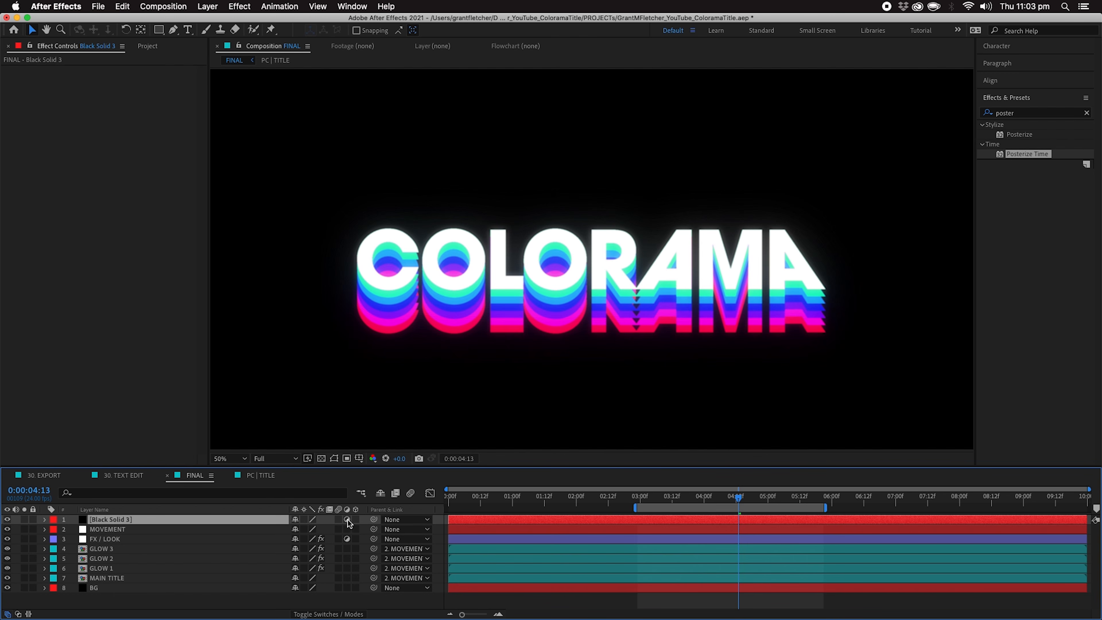
left_click(347, 520)
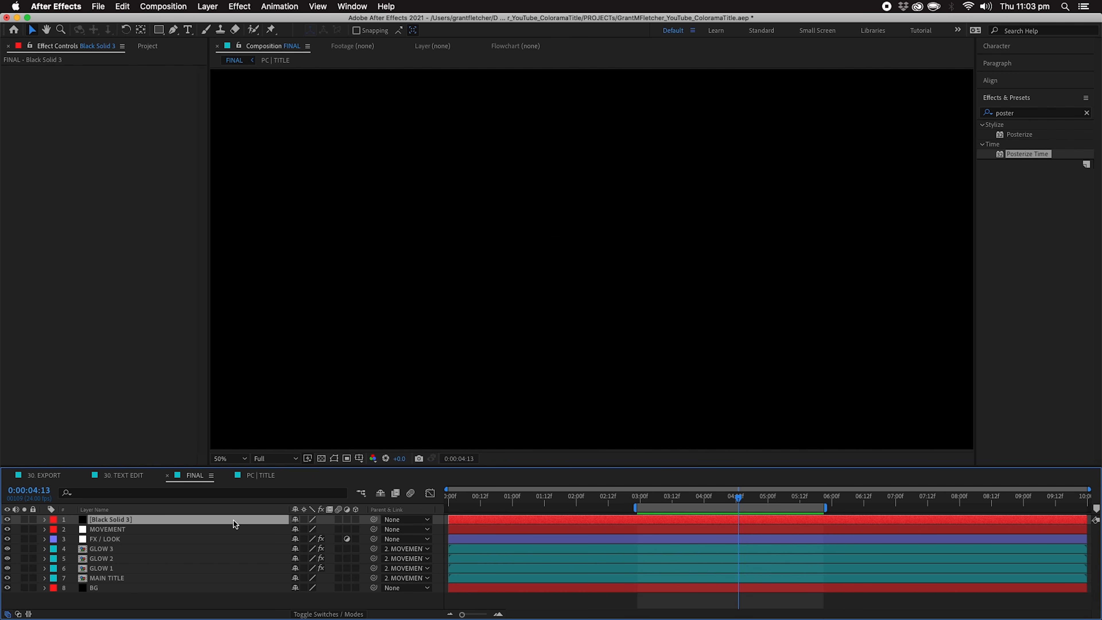
- Rename the new black solid as FLICKER and set its opacity to 0%
key("Return")
type("FLICKER")
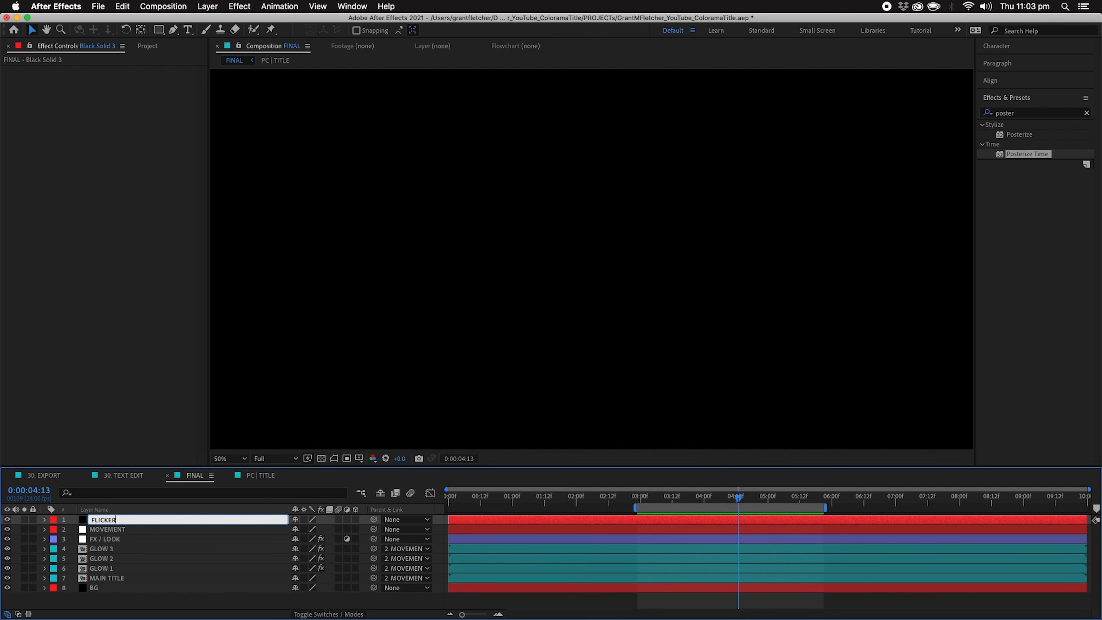
key("Return")
key("t")
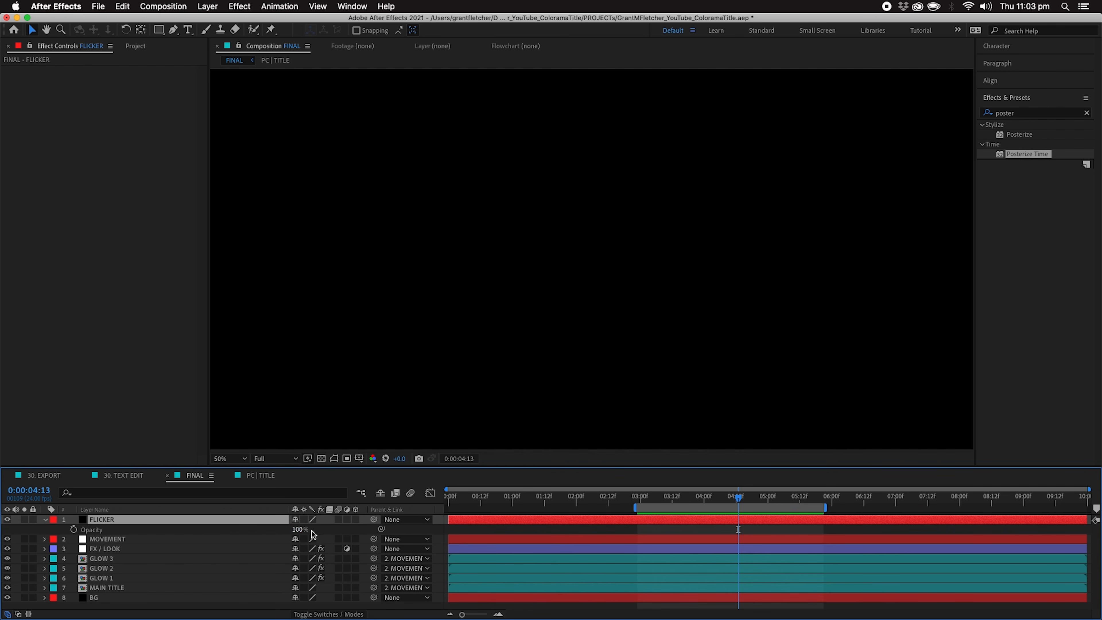
left_click_drag(302, 534, 73, 539)
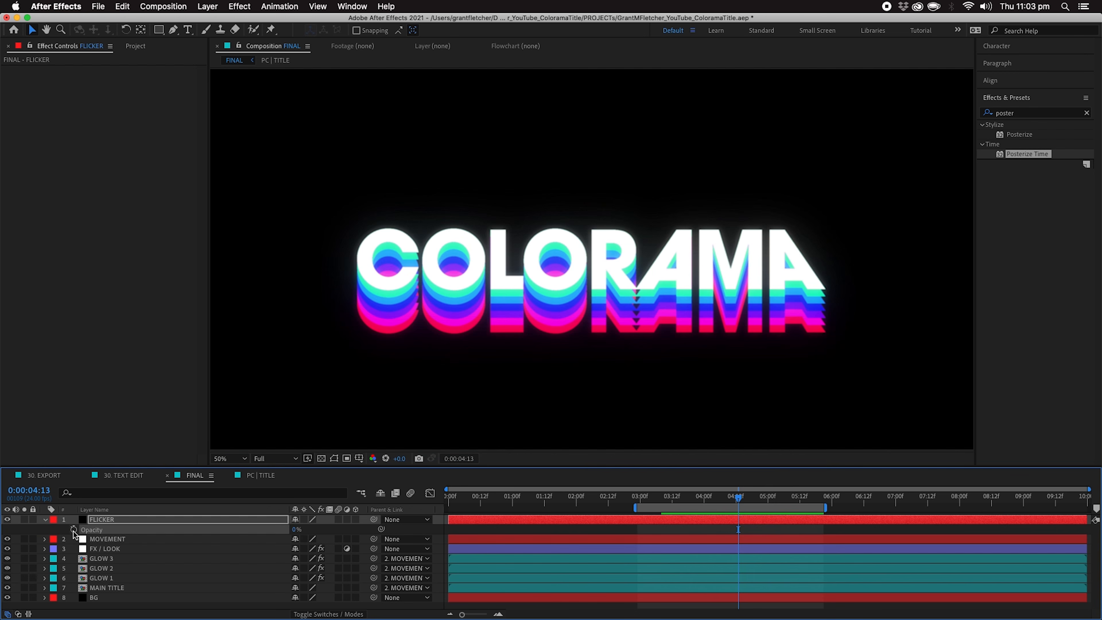
- Add the expression wiggle(10,3) to the FLICKER layer's opacity, and preview the animation
left_click(74, 532, "alt")
type("wigg")
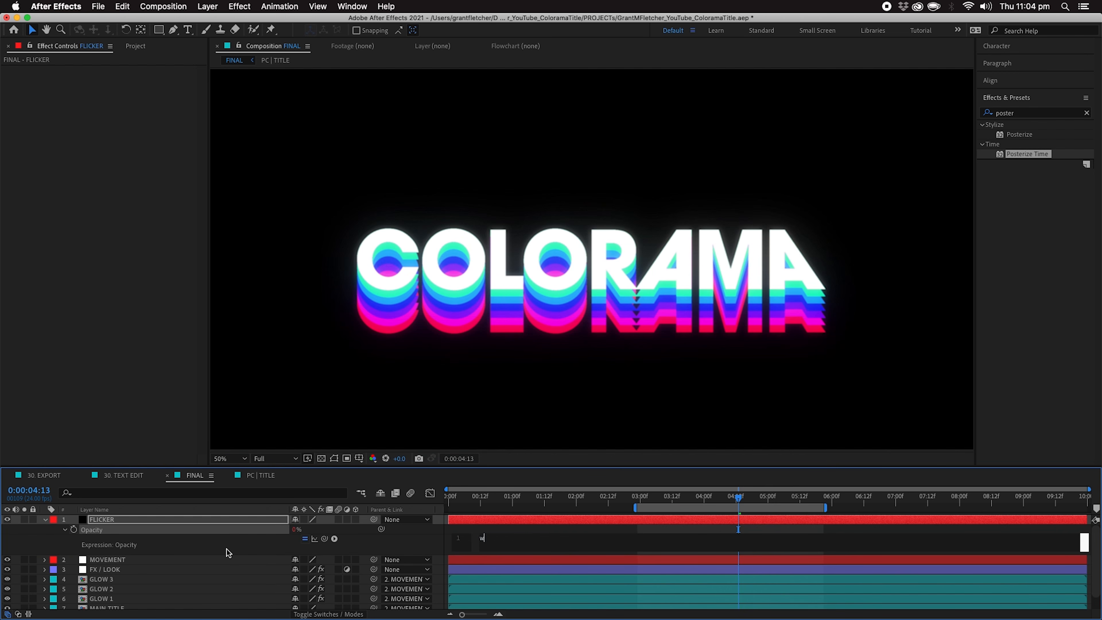
type("le")
key("Return")
left_click(666, 529)
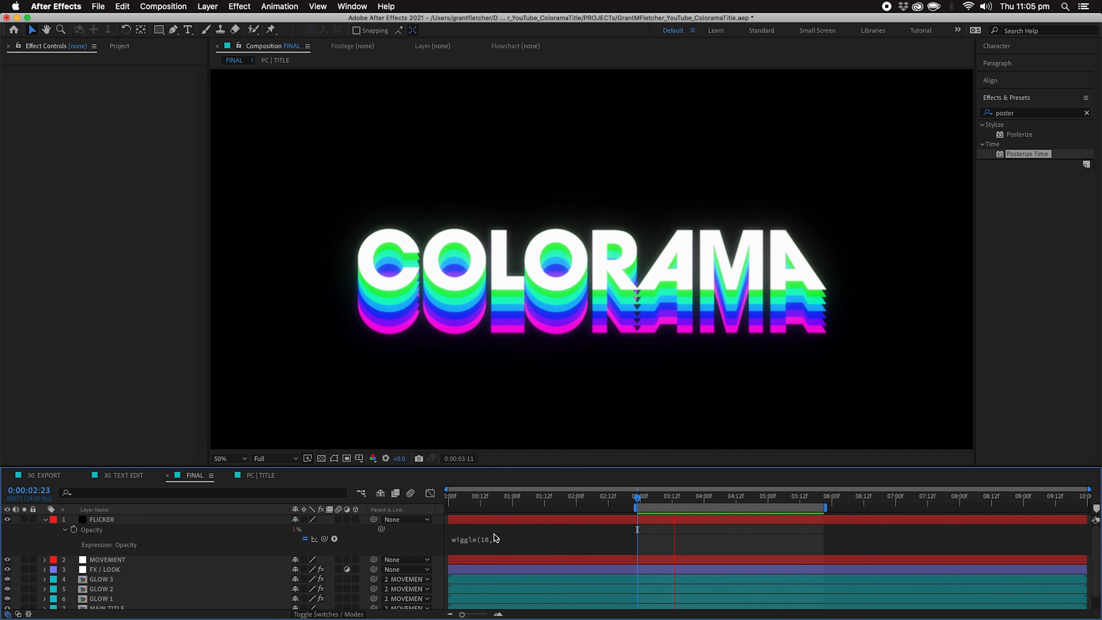
key("comma")
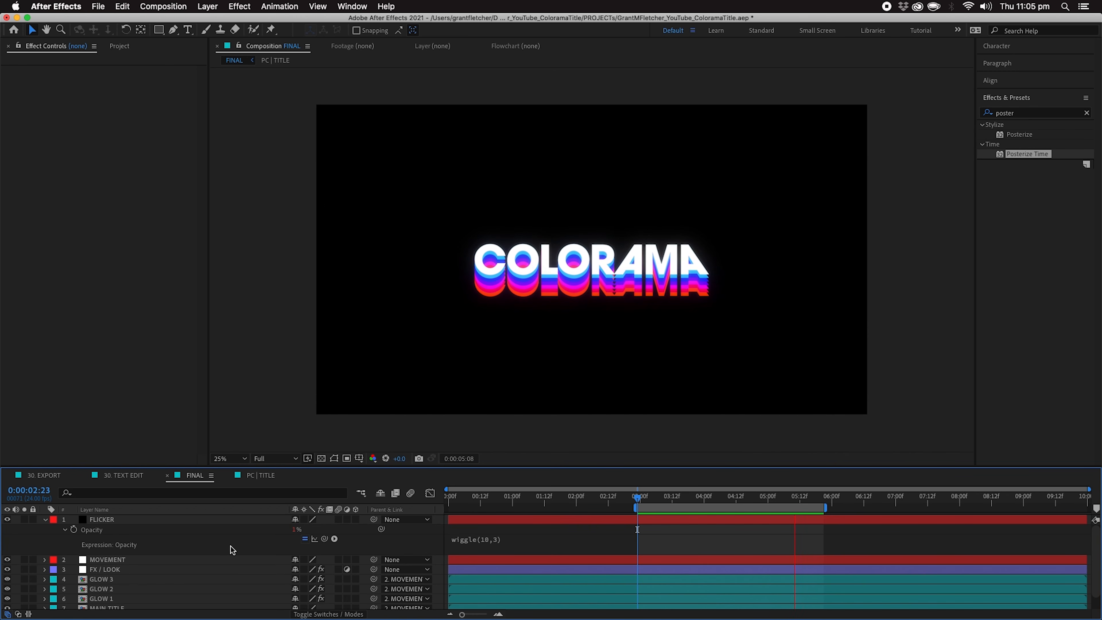
left_click(45, 520)
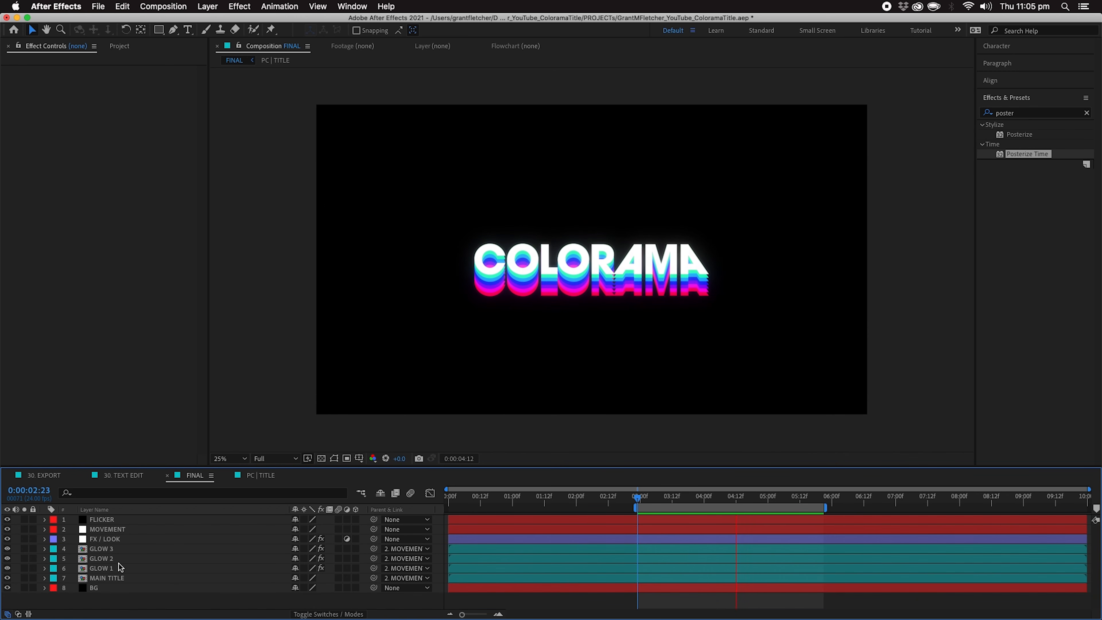
- Apply a Gradient Ramp with radial shape to the BG layer, starting at 1920, 1080 and ending at -20, 2160
left_click(143, 589)
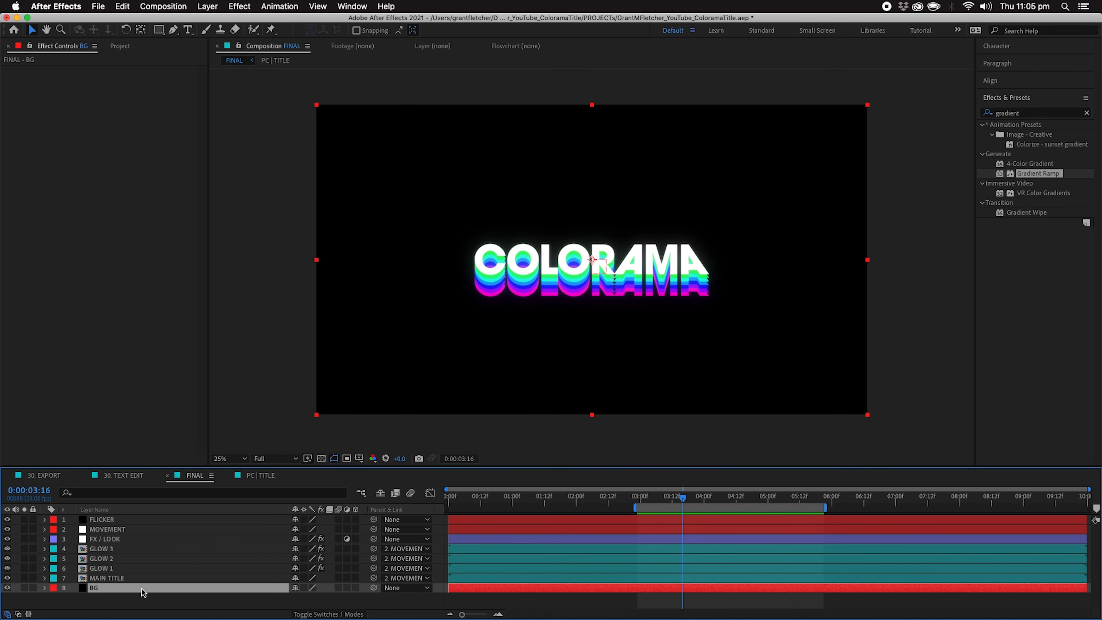
double_click(1036, 174)
left_click(155, 118)
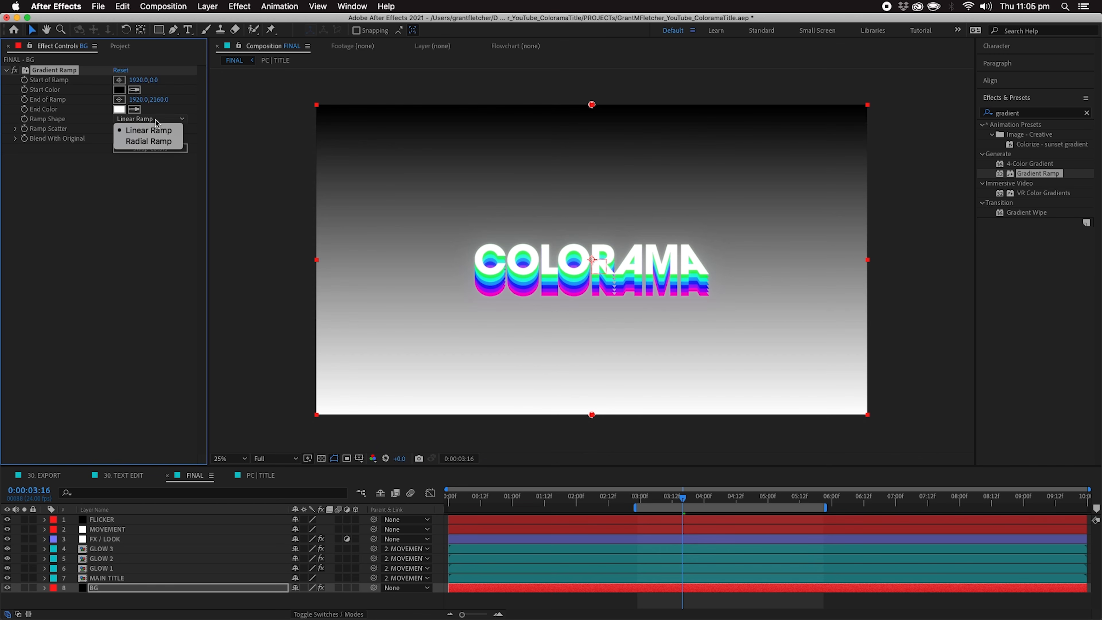
left_click(151, 141)
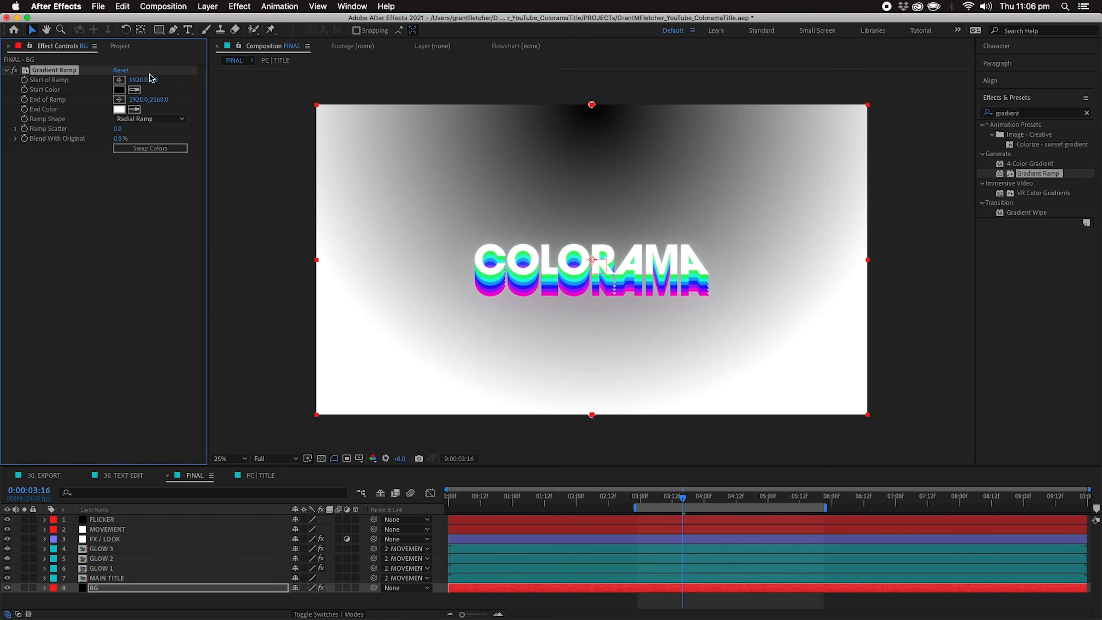
left_click_drag(154, 79, 645, 207)
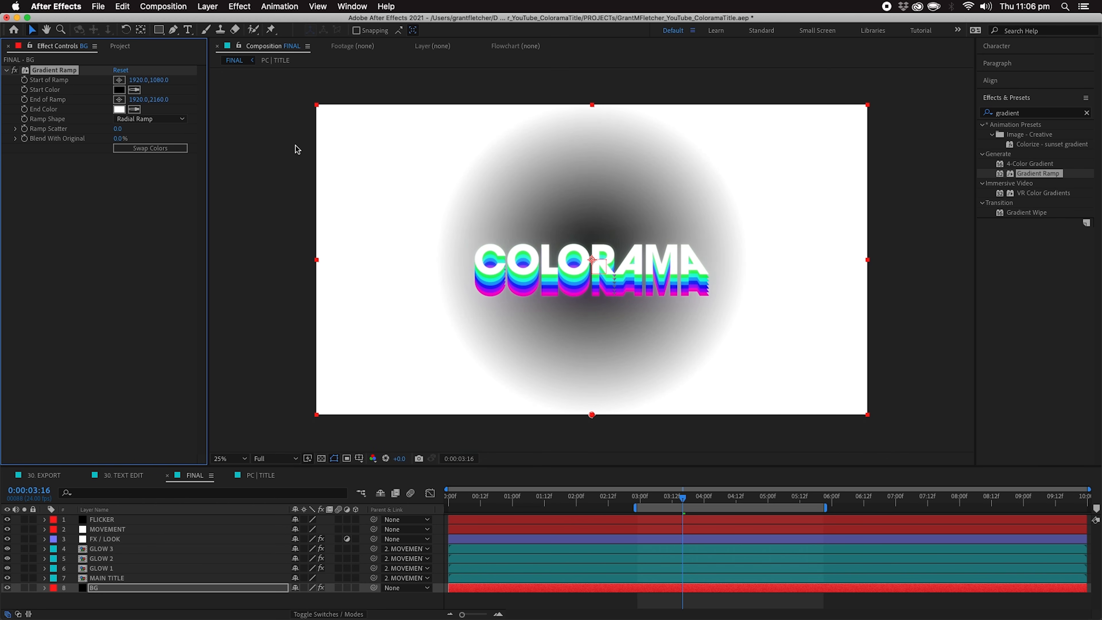
left_click_drag(138, 100, 38, 114)
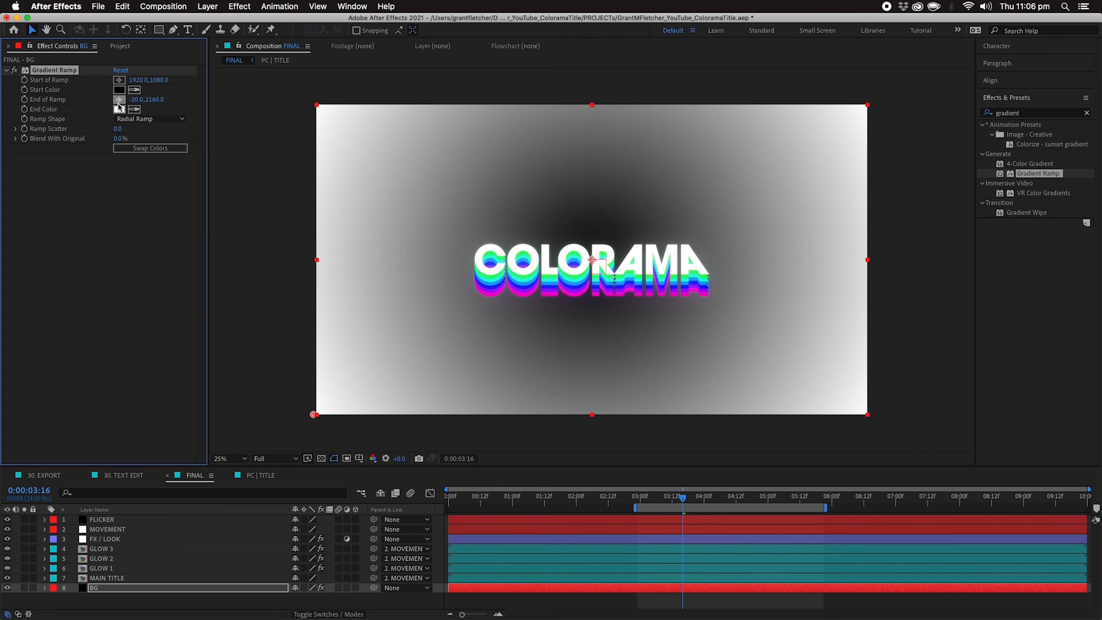
- Set the BG gradient's end color to dark purple 0D0618, and swap the start and end colors
left_click(120, 91)
left_click(460, 224)
left_click(120, 109)
left_click_drag(371, 257, 375, 245)
left_click_drag(328, 330, 321, 336)
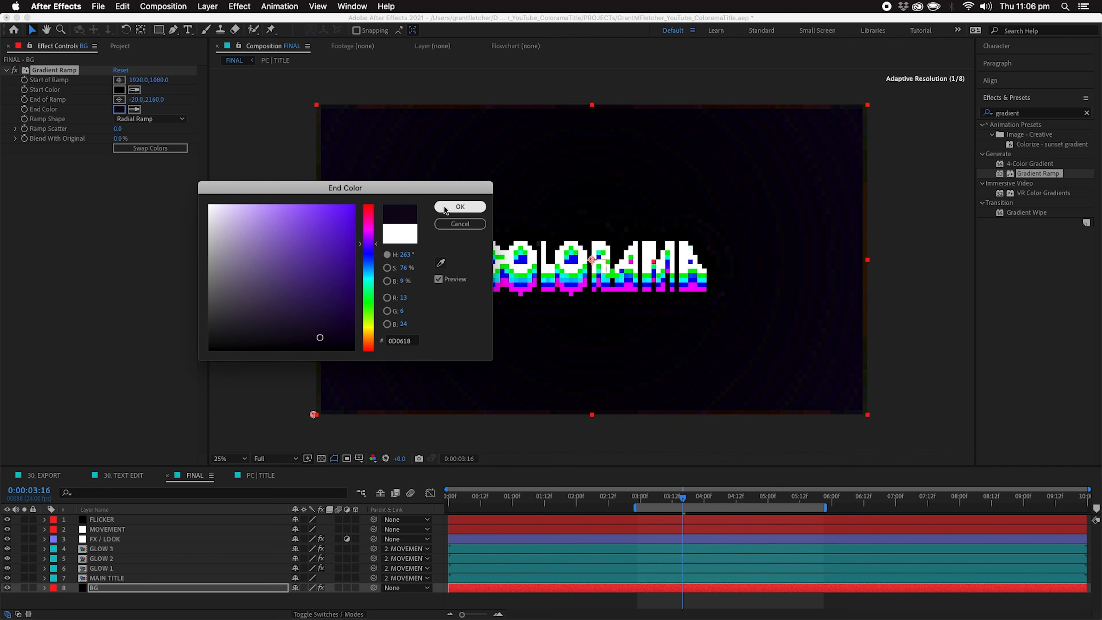
left_click(460, 206)
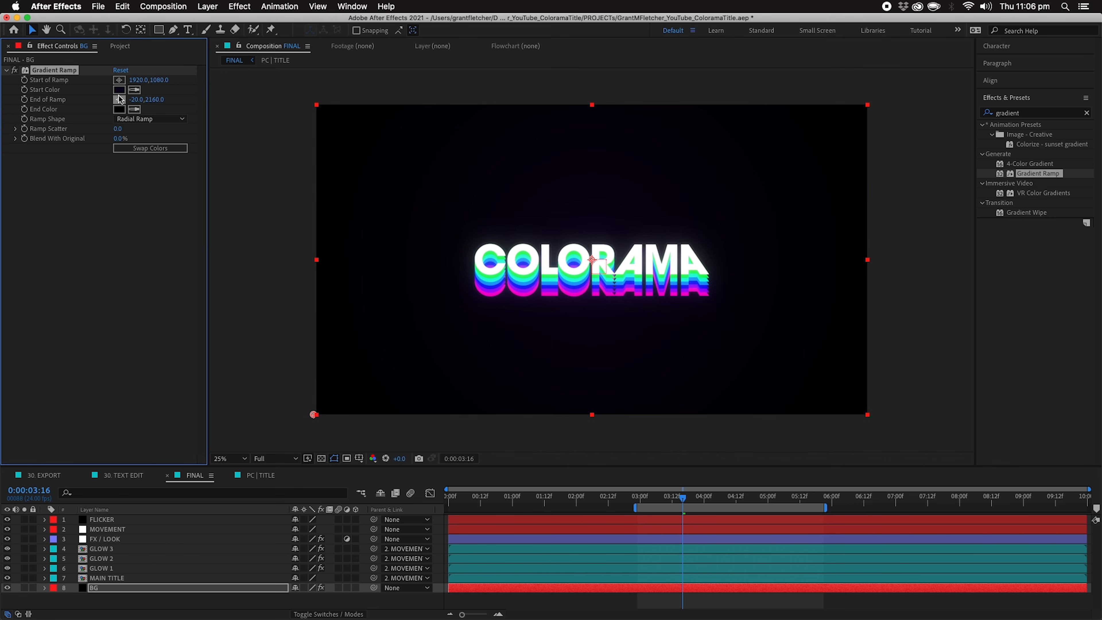
- Set the BG gradient's end color to near-black 070707 and its start color to dark purple 0A0512
left_click(119, 109)
left_click(207, 346)
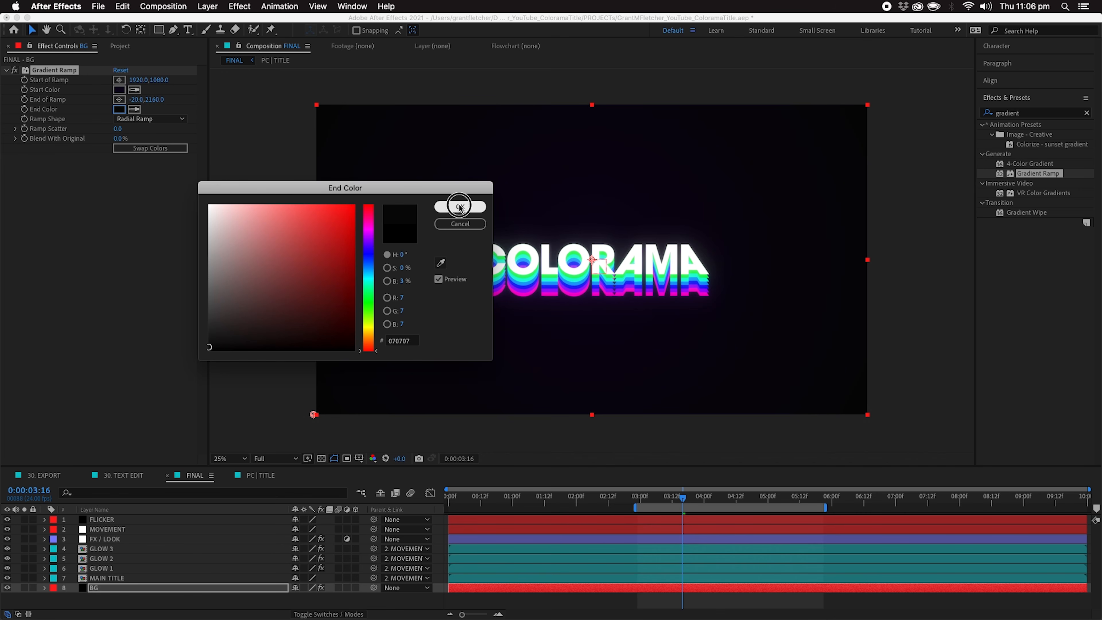
left_click(461, 207)
left_click(120, 90)
left_click(311, 341)
left_click_drag(310, 341, 310, 340)
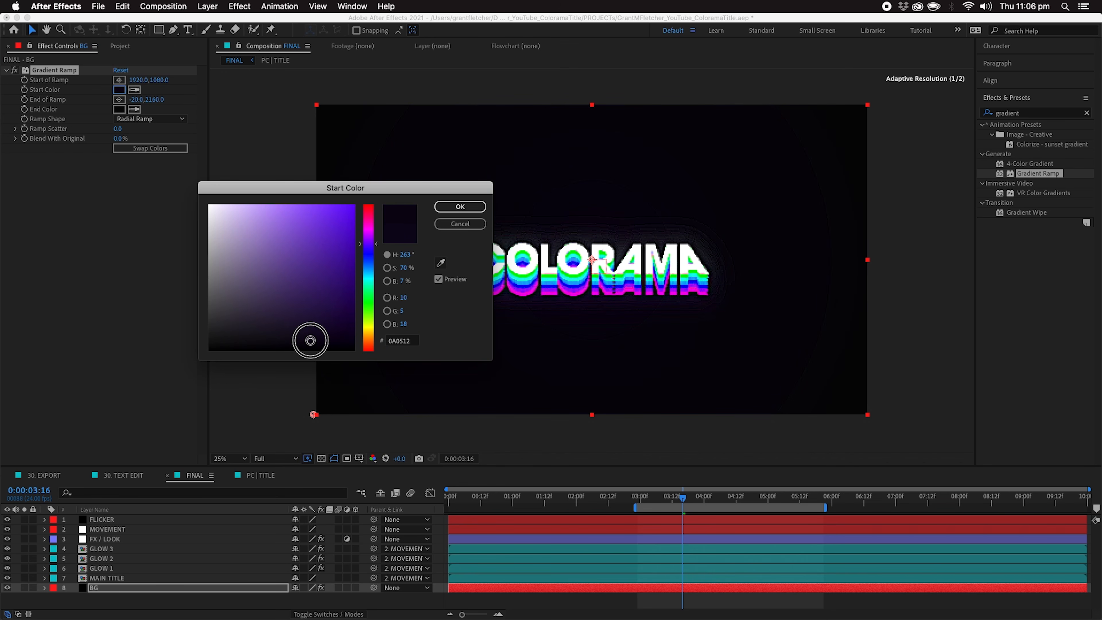
left_click(479, 207)
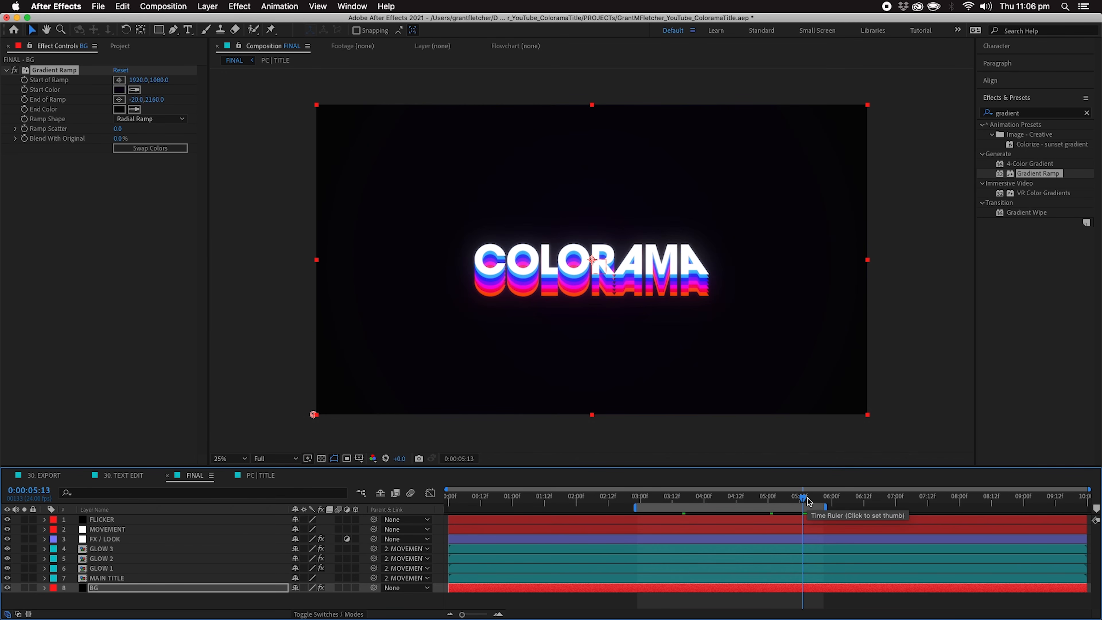
key("period")
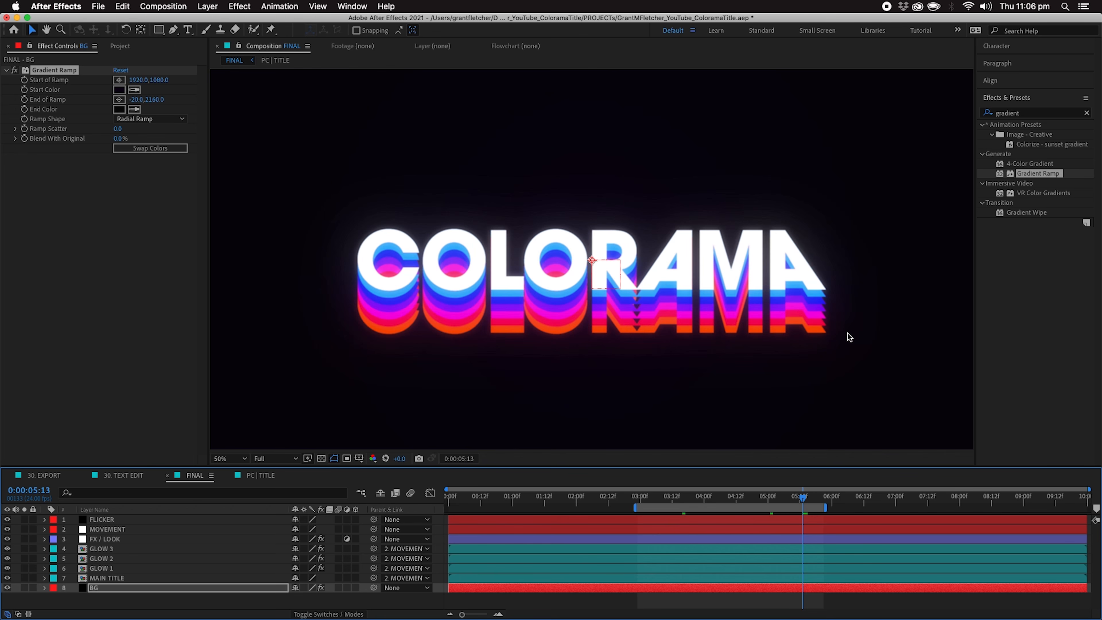
key("comma")
key("comma")
key("period")
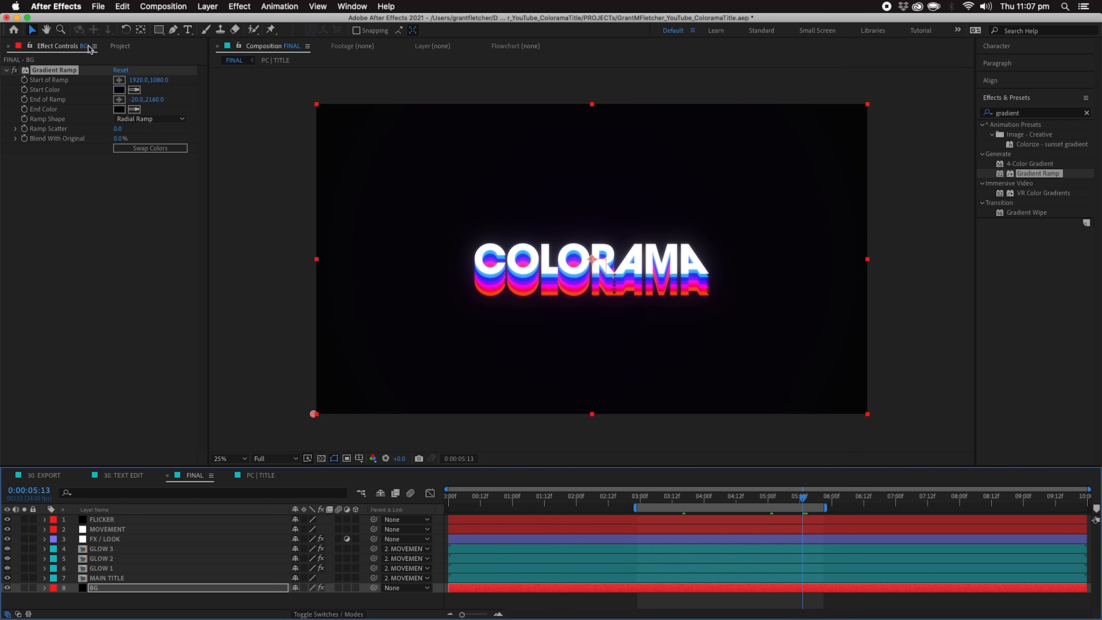
- Set the project's color depth to 16 bits per channel
left_click(110, 45)
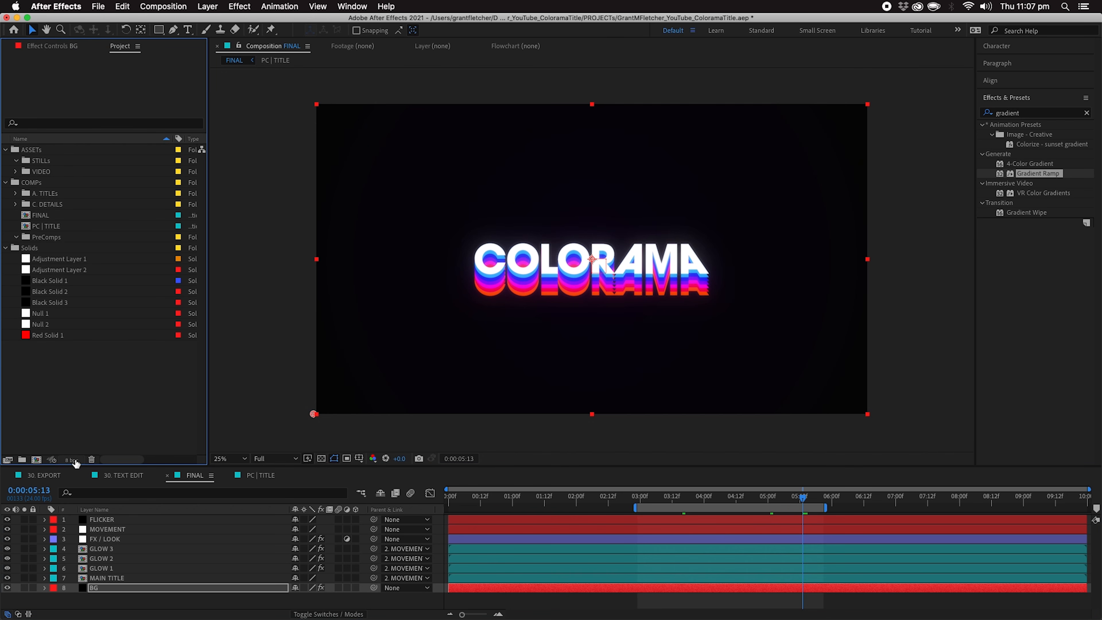
left_click(72, 459)
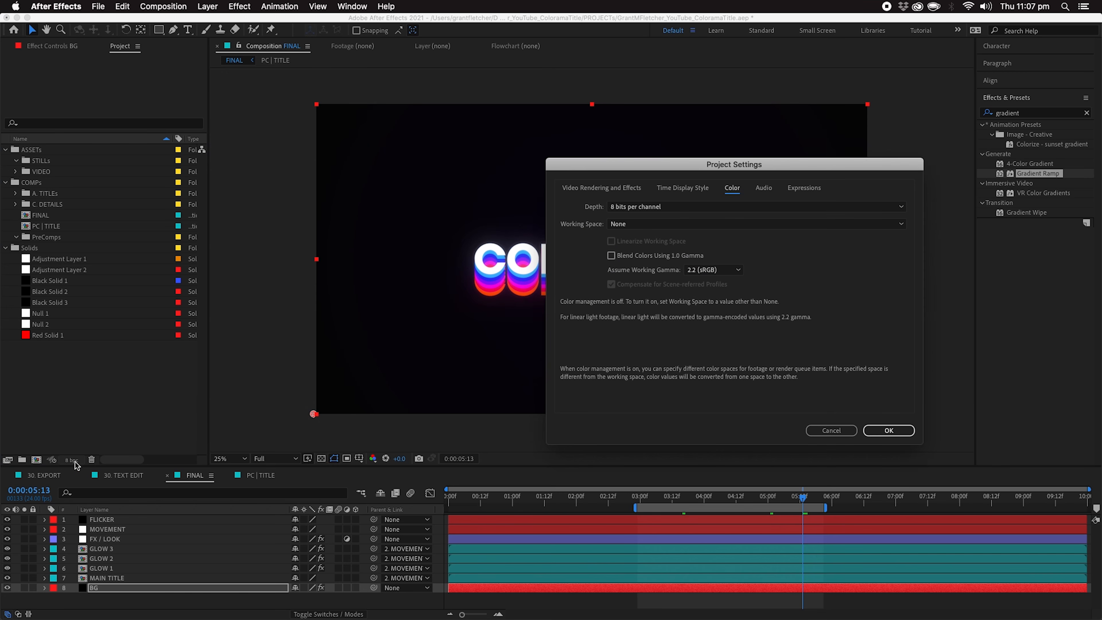
left_click(666, 208)
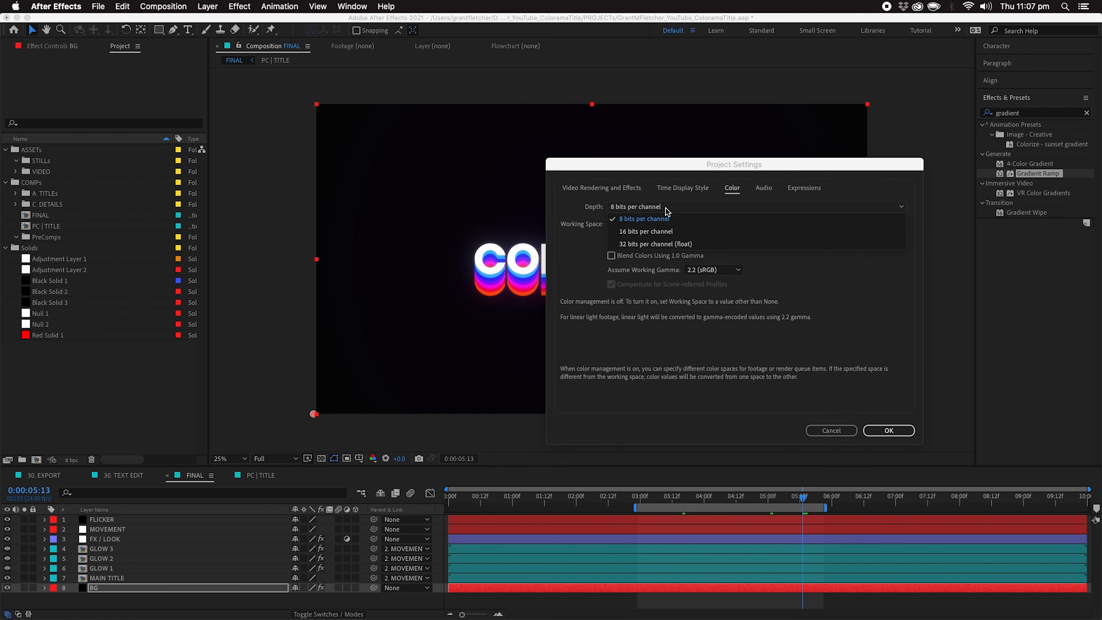
left_click(662, 232)
left_click(889, 431)
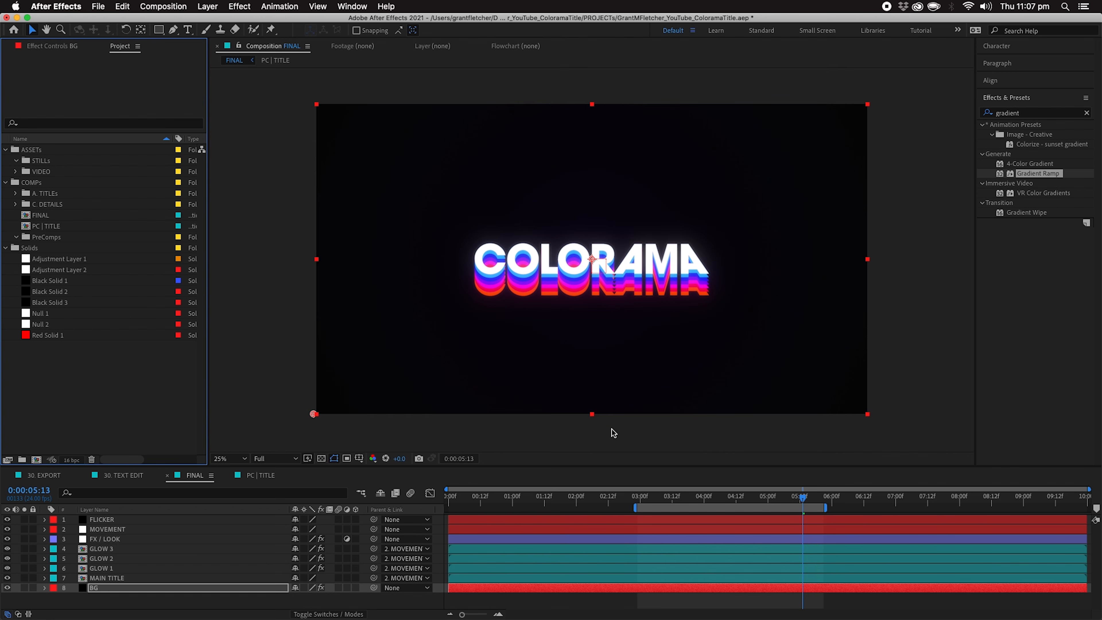
- Add Adjustment Layer 1 above all layers in the FINAL composition, turn on its adjustment switch, and rename it NOISE
left_click_drag(84, 261, 133, 518)
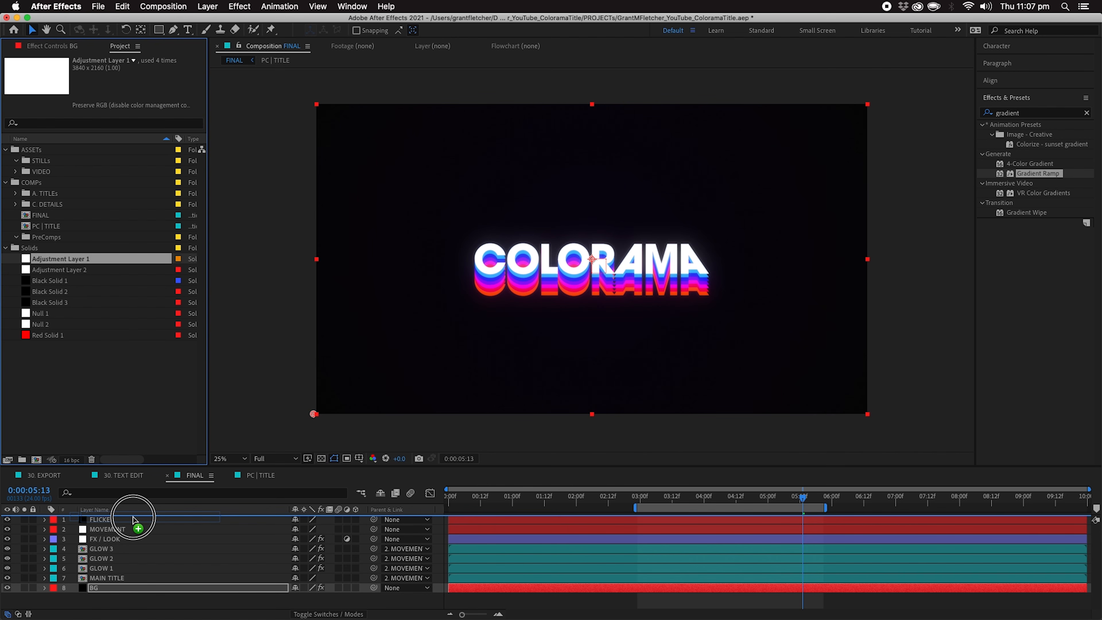
left_click_drag(132, 519, 138, 518)
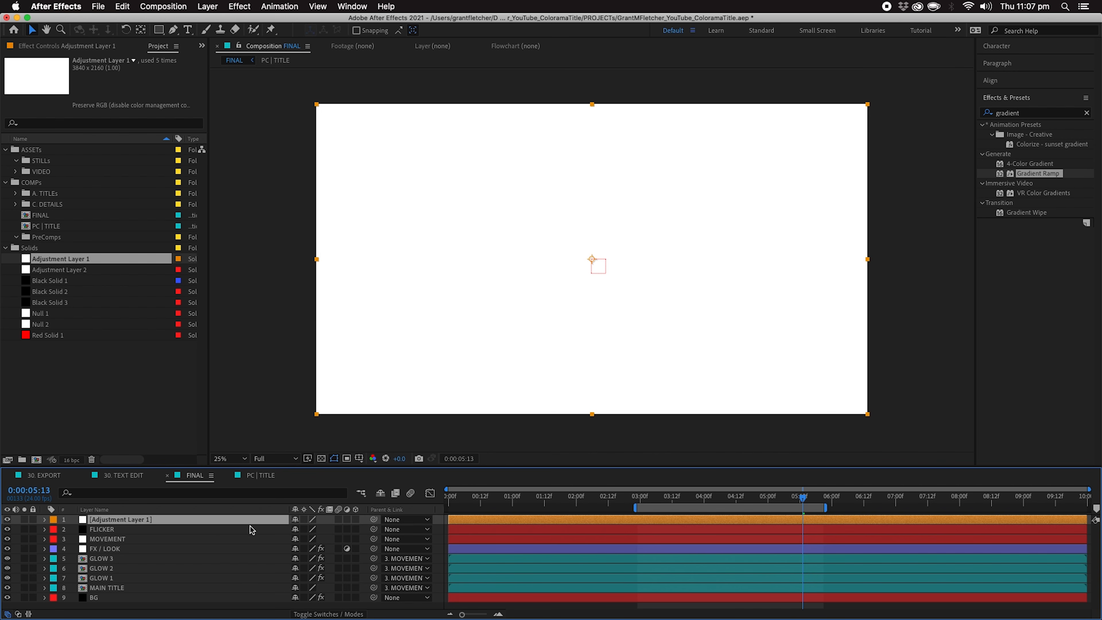
left_click(347, 520)
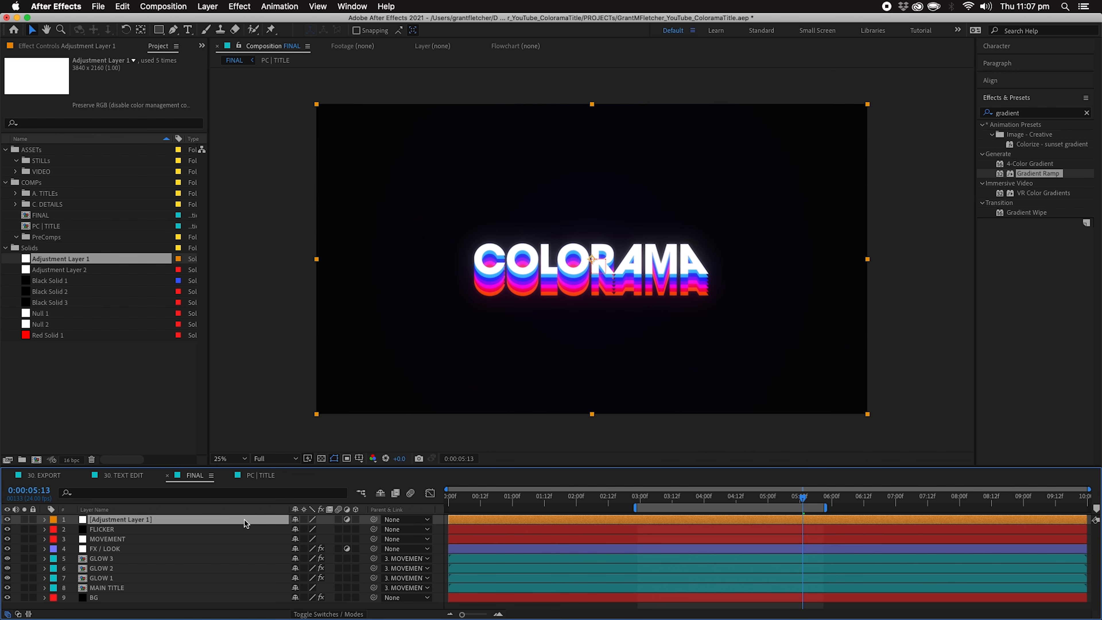
key("Return")
type("N")
key("Return")
- Apply the Noise effect to the NOISE layer, set its amount to 3%, and turn off color noise
key("super+5")
type("noise")
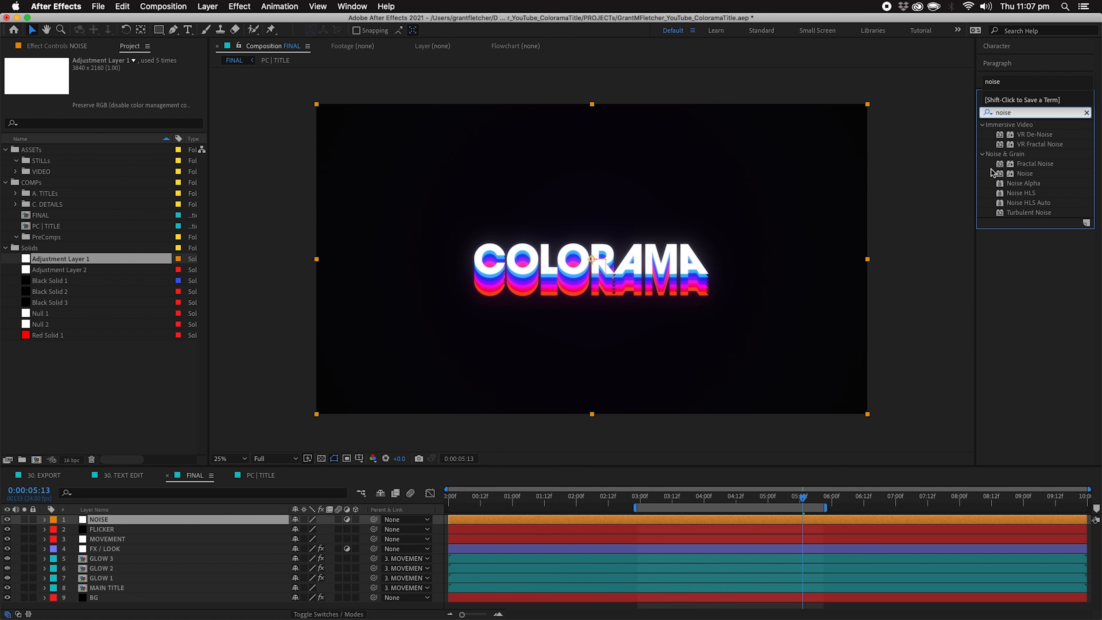
double_click(1013, 174)
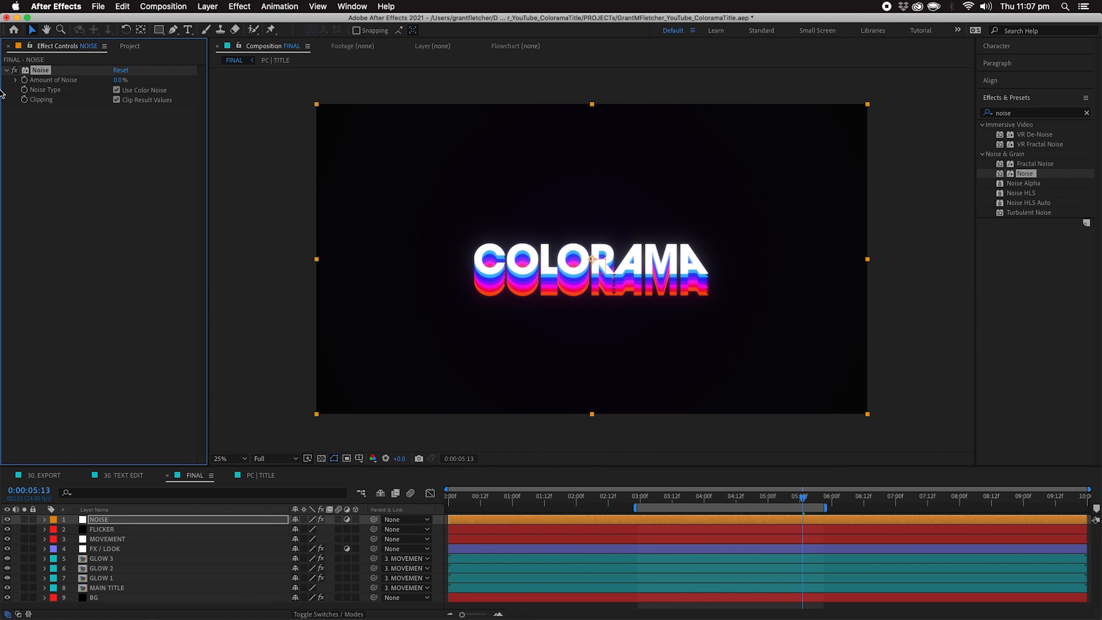
left_click(120, 81)
type("3")
key("Return")
left_click(117, 90)
key("period")
scroll(472, 446, "up", 2)
scroll(471, 447, "down", 2)
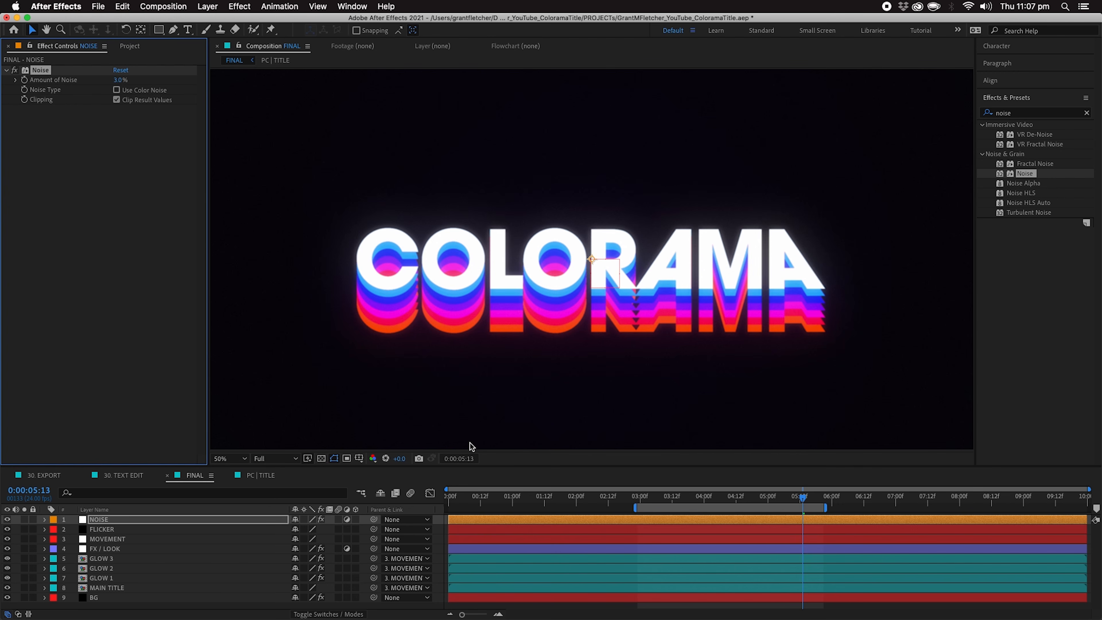
key("comma")
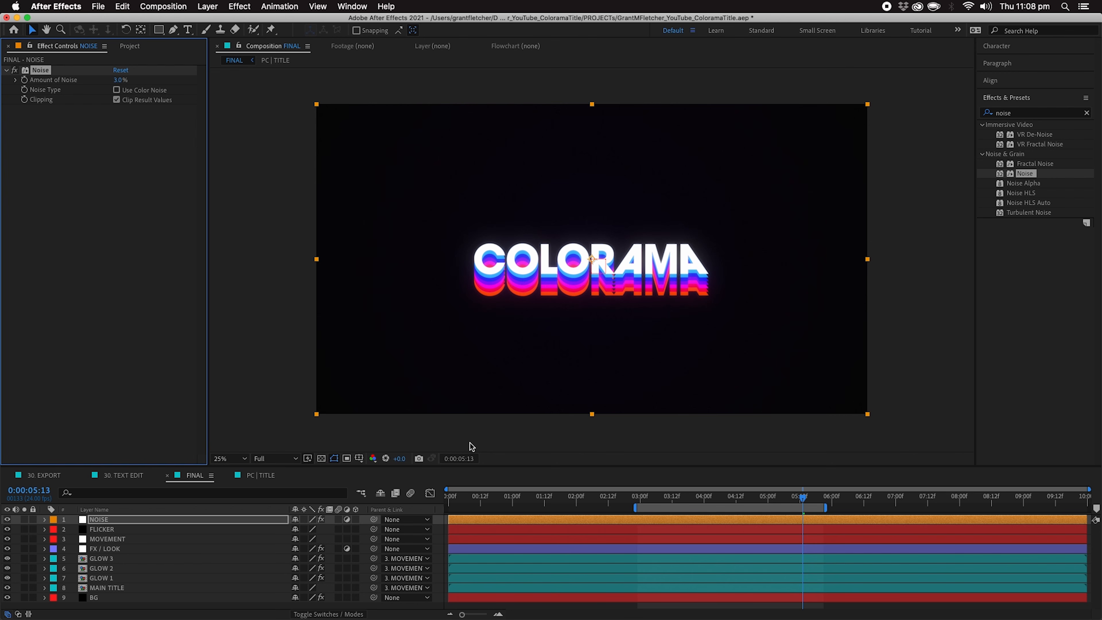
key("period")
- Try noise amounts of 5% and 3% on the NOISE layer, comparing the grain at different magnifications
left_click(120, 81)
key("Return")
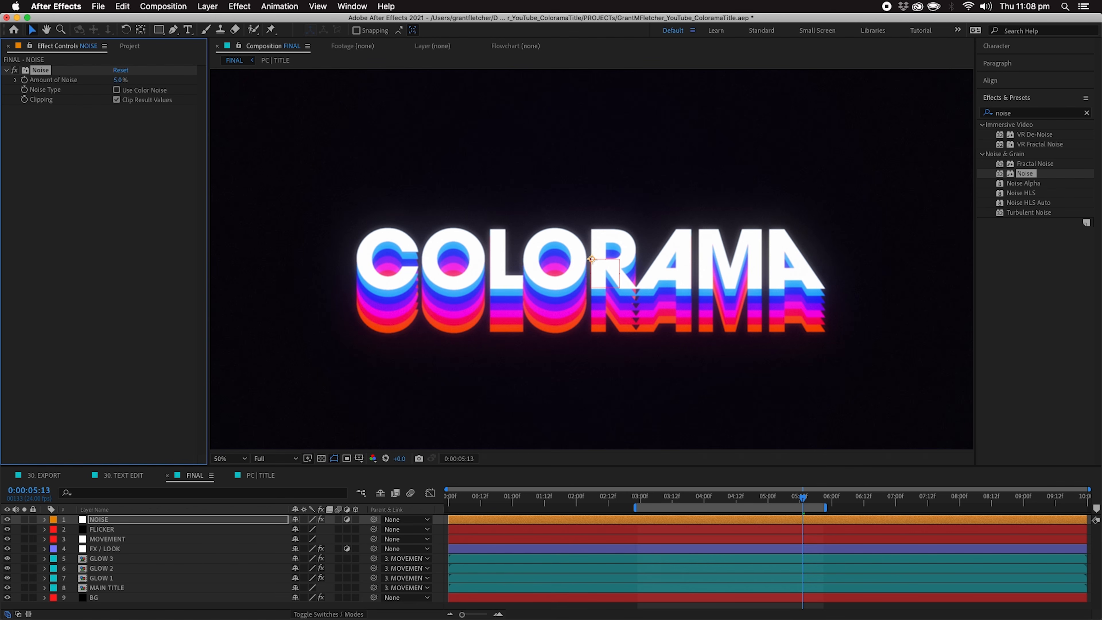
key("comma")
key("period")
key("period")
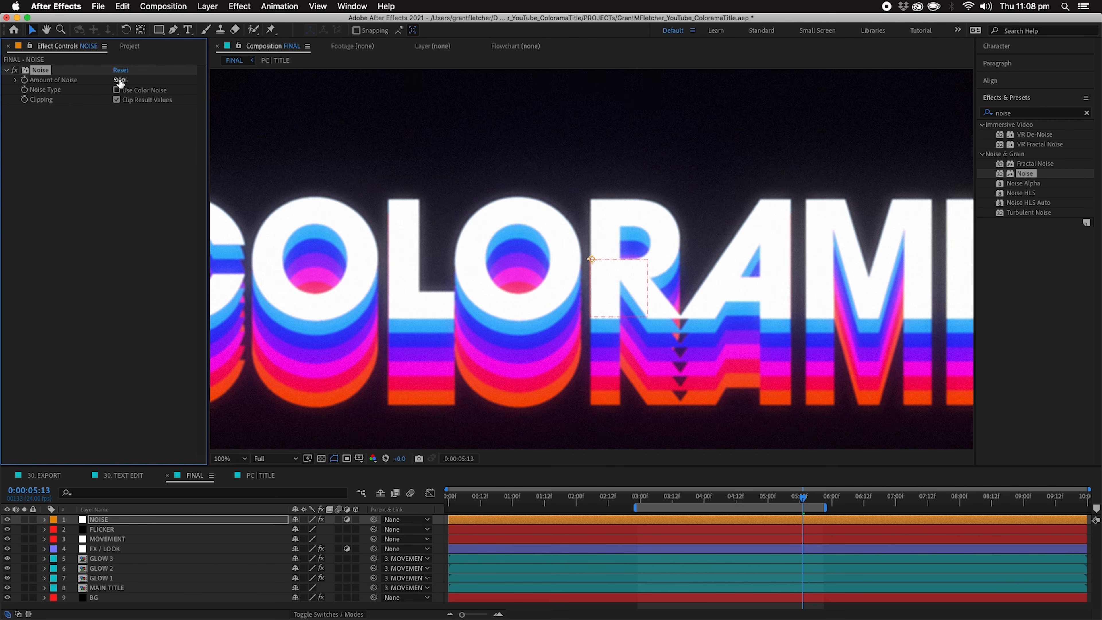
key("comma")
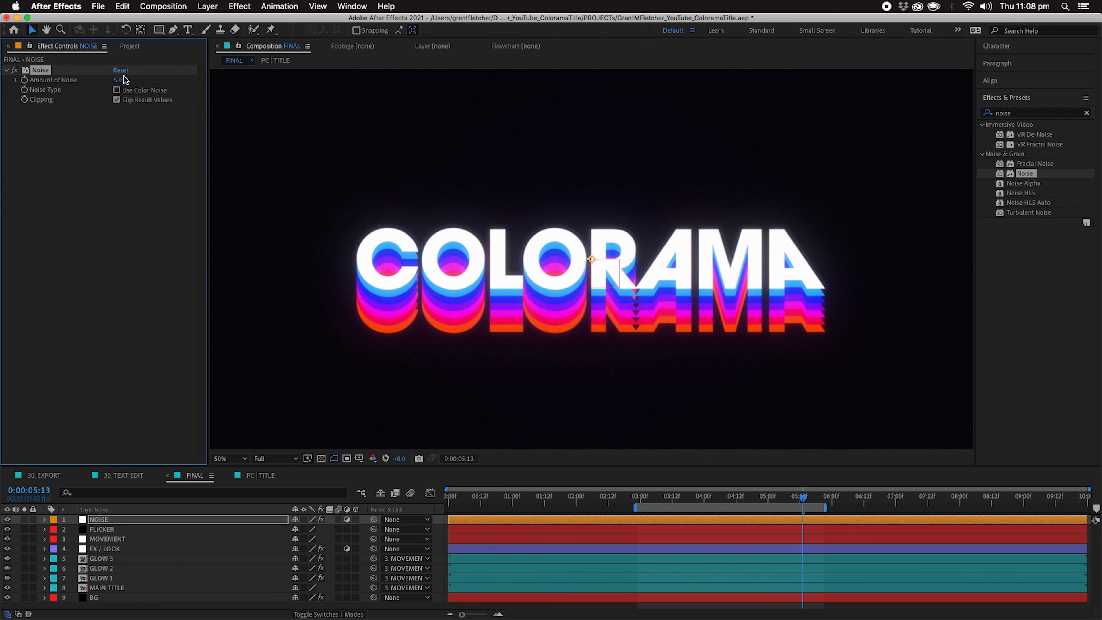
key("comma")
key("period")
key("period")
key("comma")
key("comma")
key("period")
key("period")
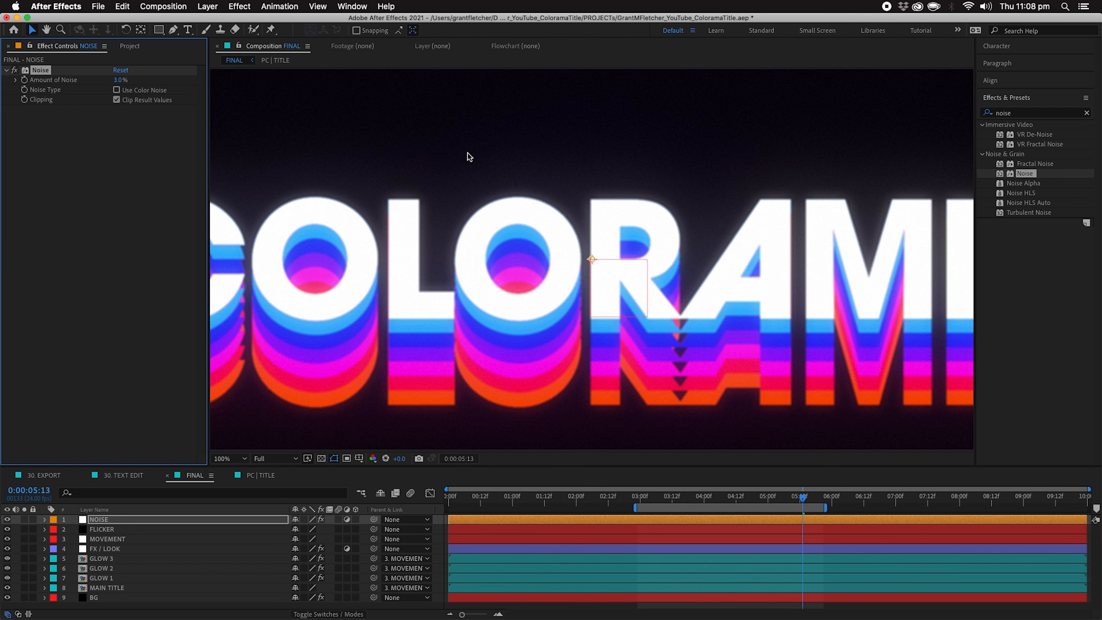
key("comma")
key("comma")
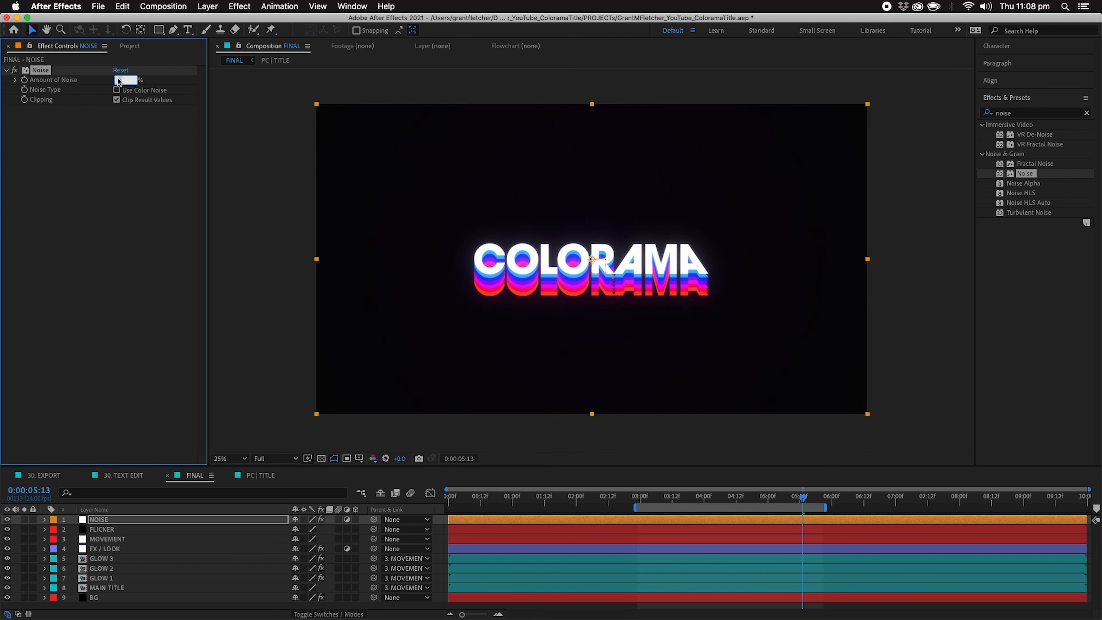
- Set the NOISE layer's amount of noise to 4%
left_click(123, 175)
left_click(120, 80)
type("4")
key("Return")
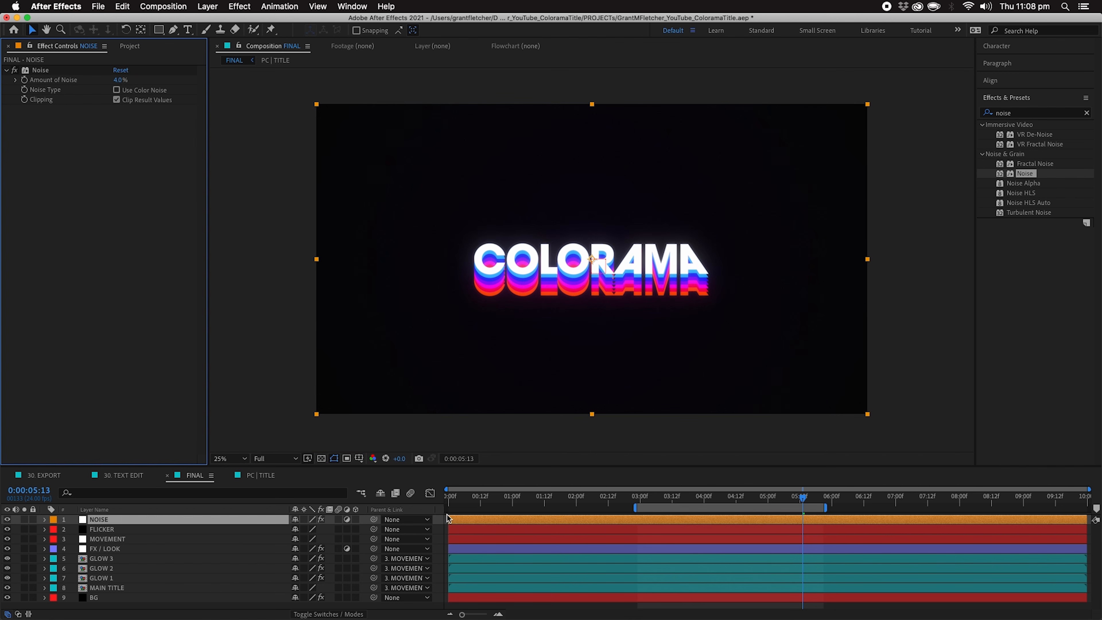
- Set the Fast Box Blur radius on the FX / LOOK layer to 2
left_click(454, 549)
left_click(118, 81)
type("2")
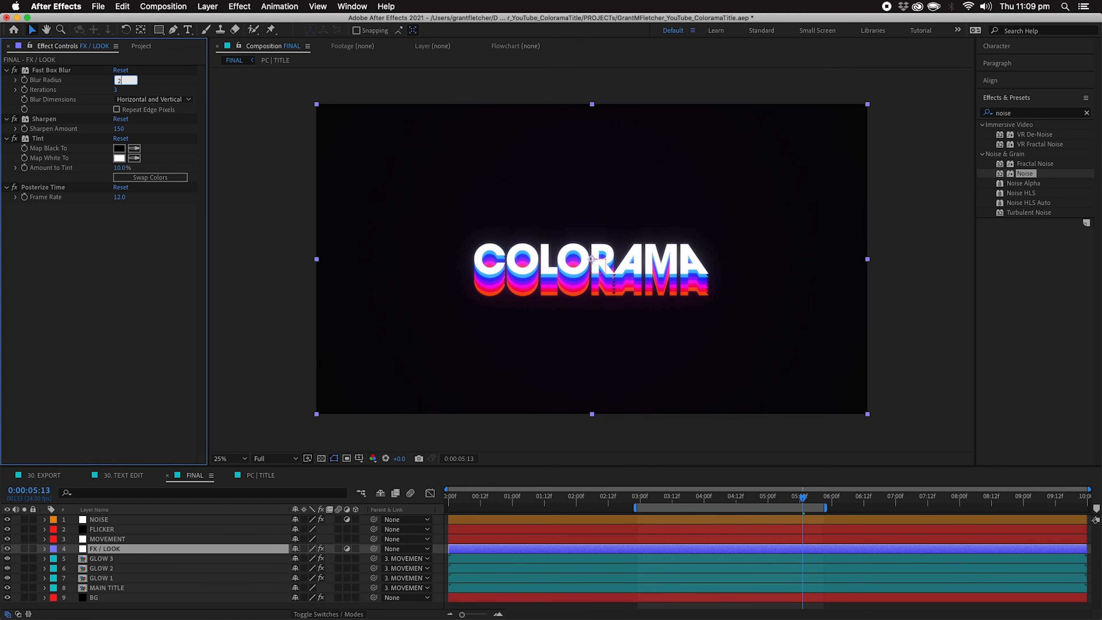
key("Return")
key("period")
key("comma")
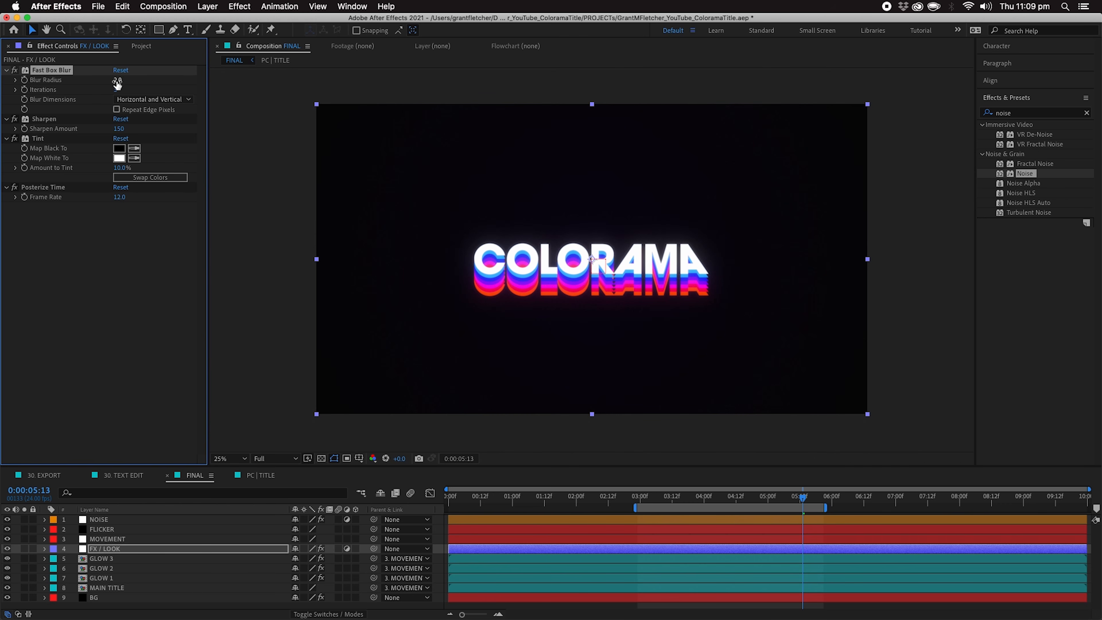
- Place the stock clip 16mmTexture_HighContrast_Lighten.mov directly below the NOISE layer and set its blending mode to Lighten
left_click(136, 48)
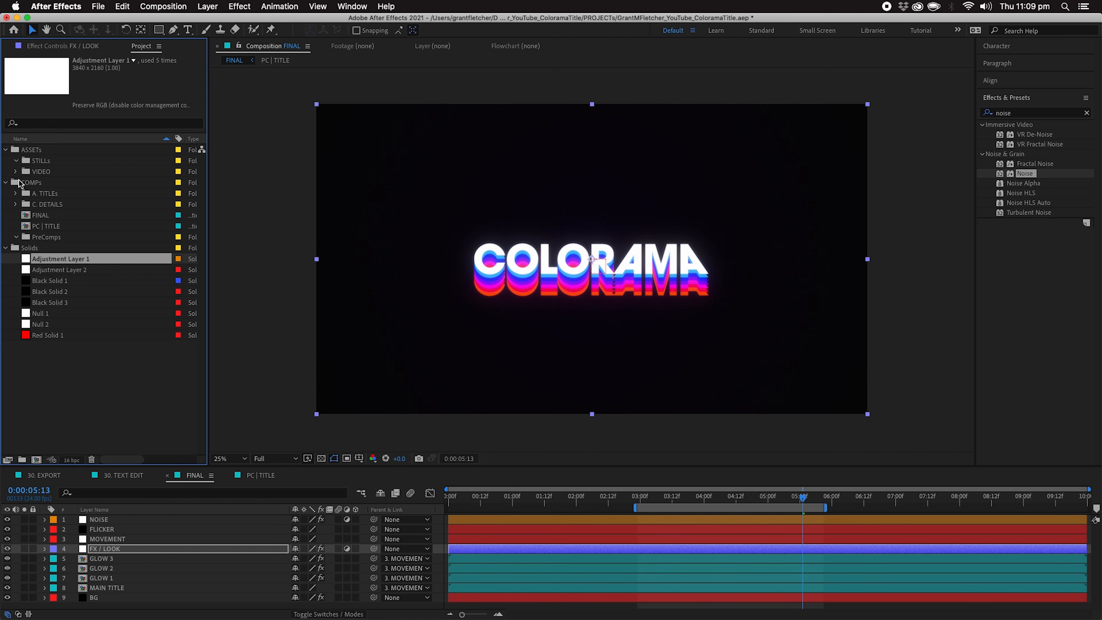
left_click(16, 171)
left_click(26, 183)
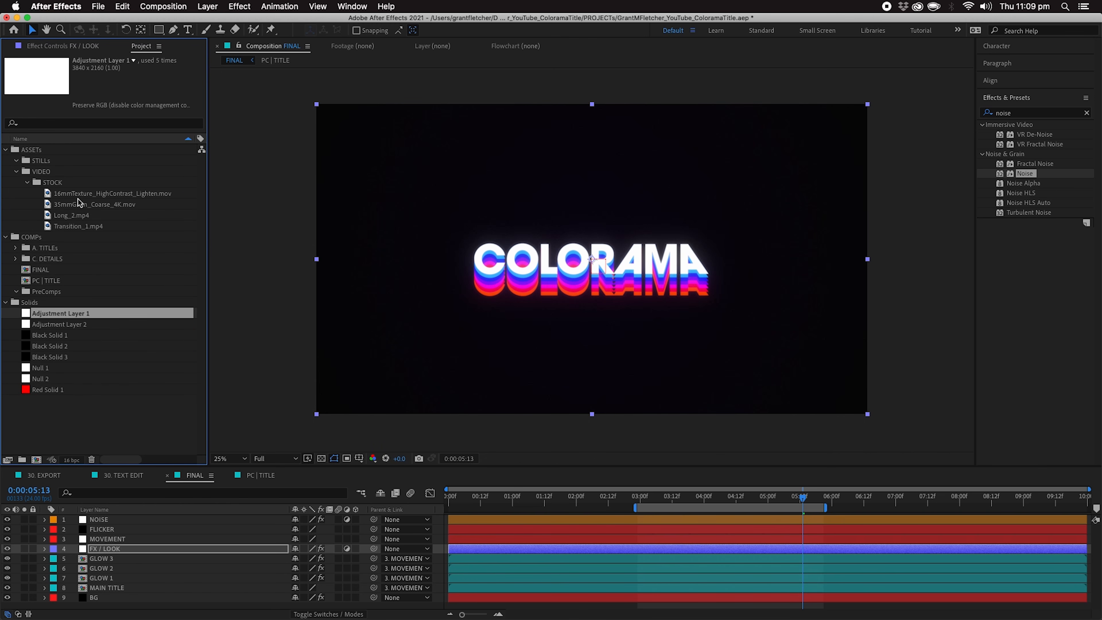
left_click(79, 194)
left_click_drag(65, 195, 123, 528)
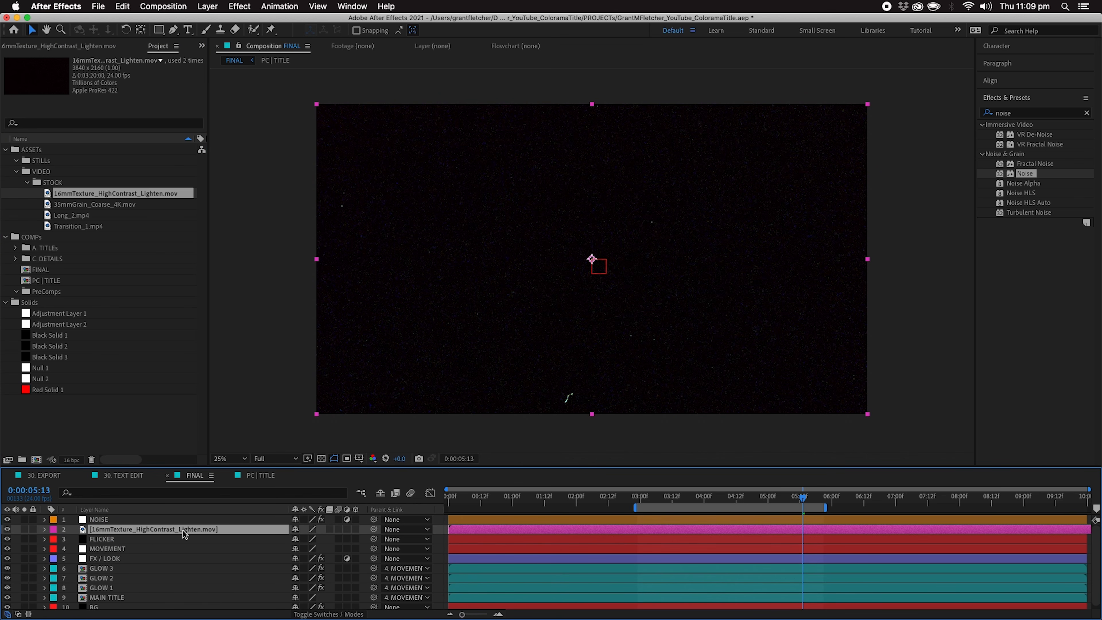
left_click(324, 615)
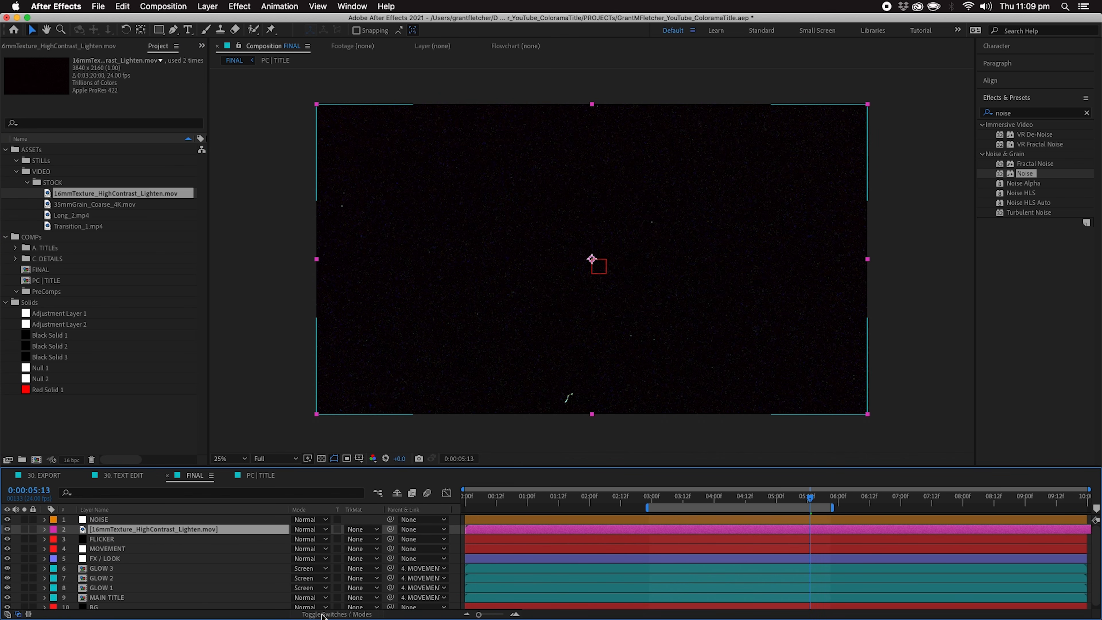
left_click(313, 530)
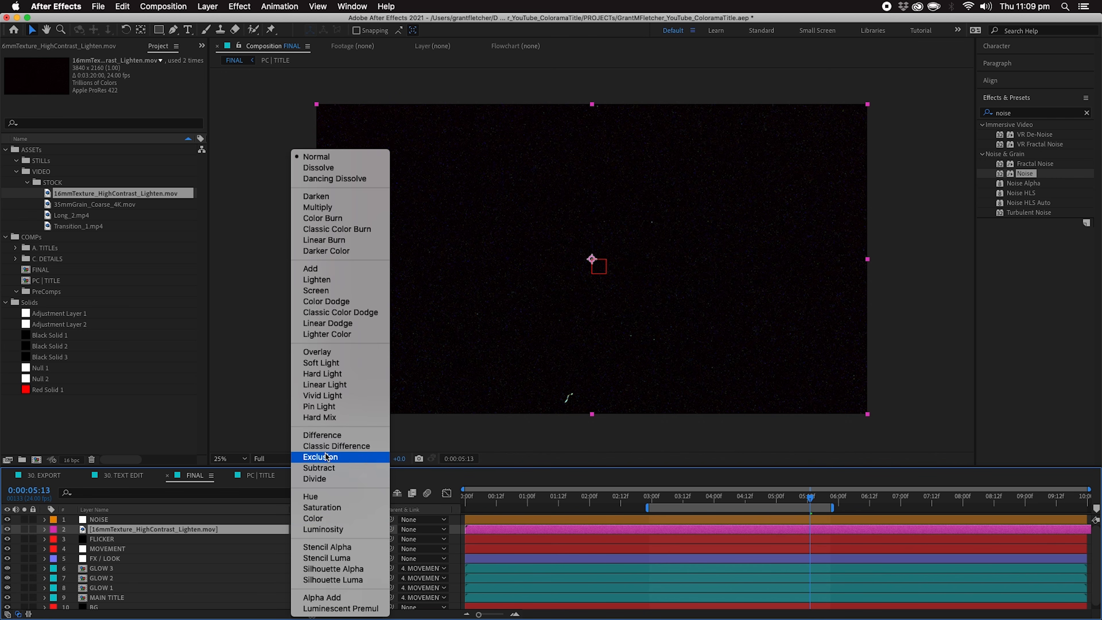
left_click(313, 281)
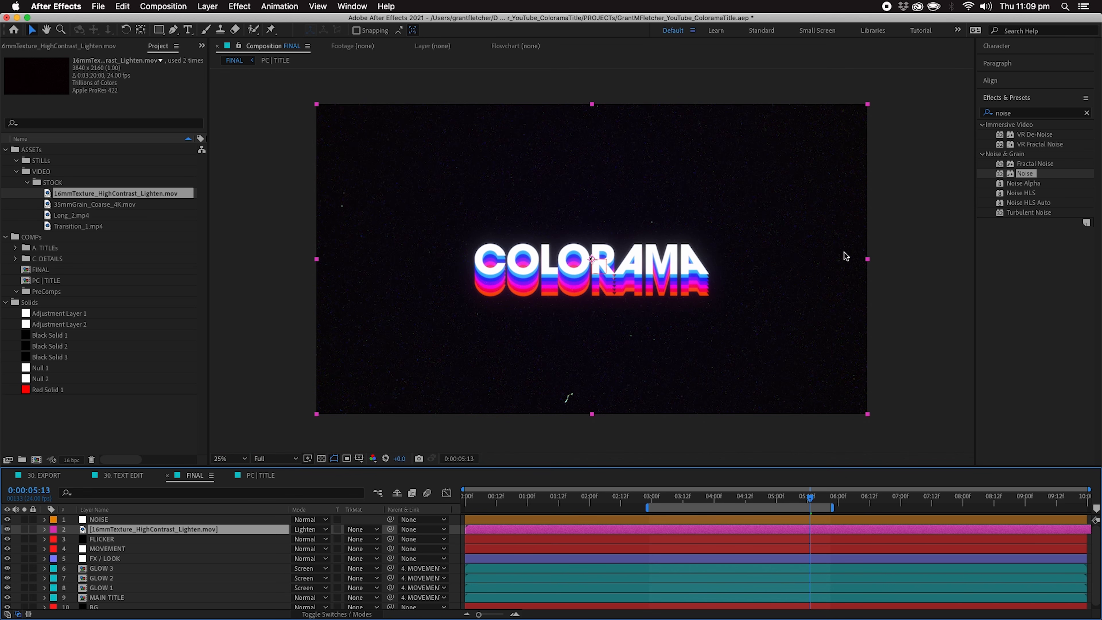
- Try an opacity of 30% on the 16mm texture layer, and undo the change
key("t")
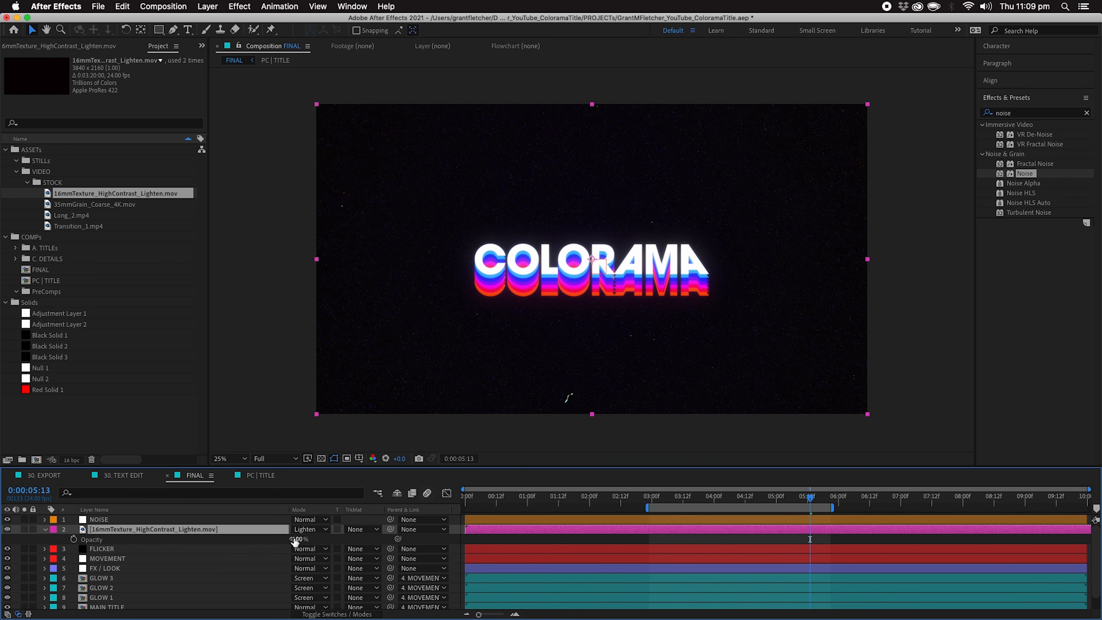
left_click(299, 539)
type("30")
key("Return")
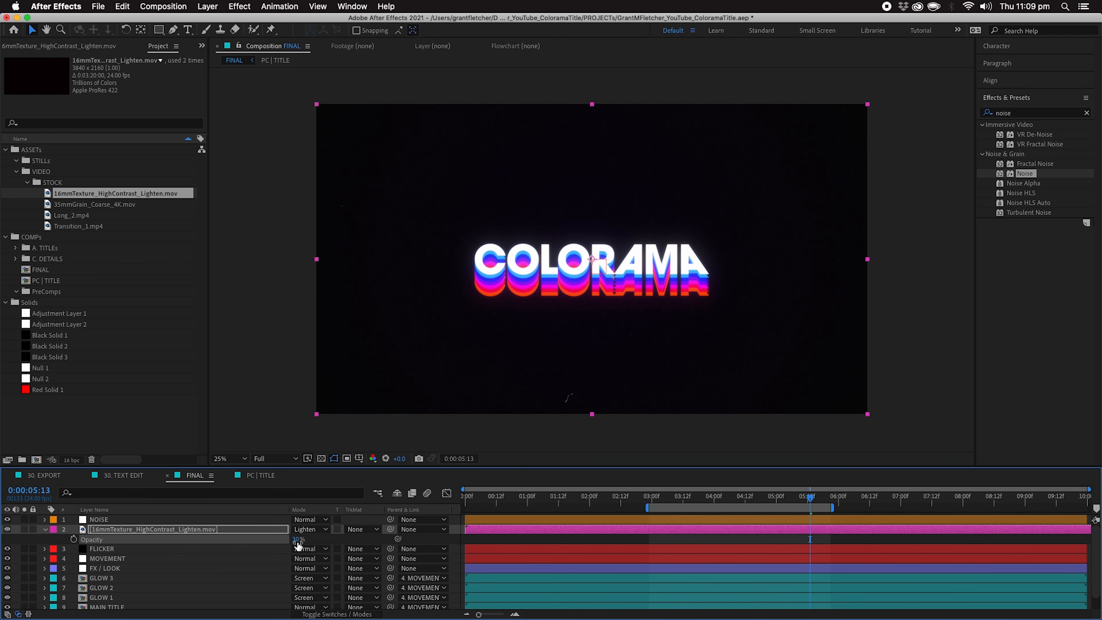
key("super+z")
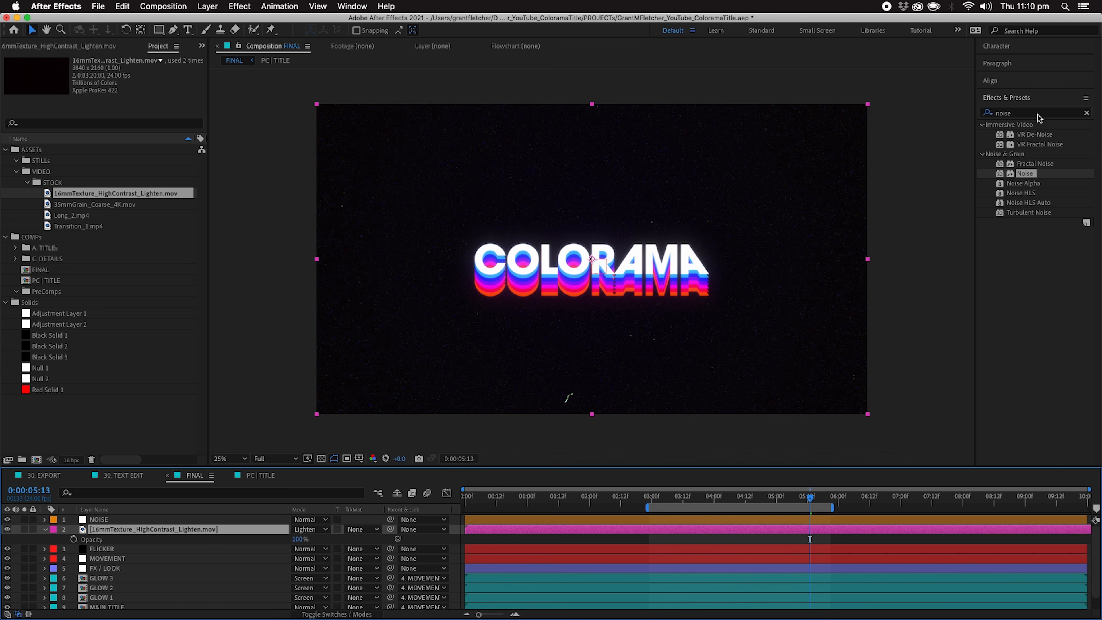
- Apply the Tint effect to the 16mm texture layer
left_click(1037, 114)
type("tint")
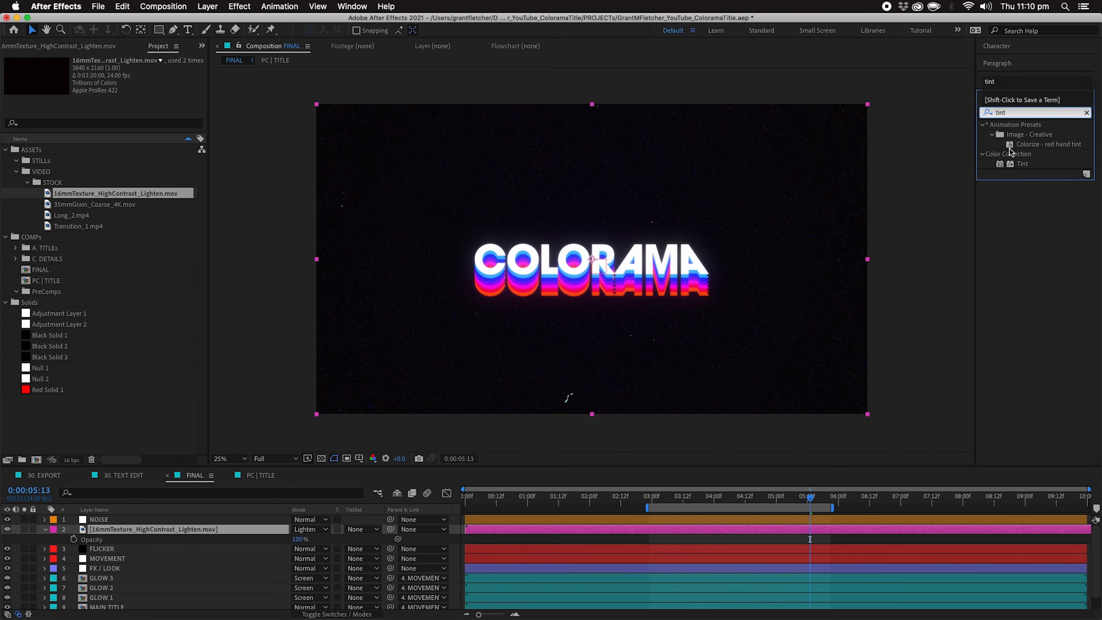
left_click(1022, 164)
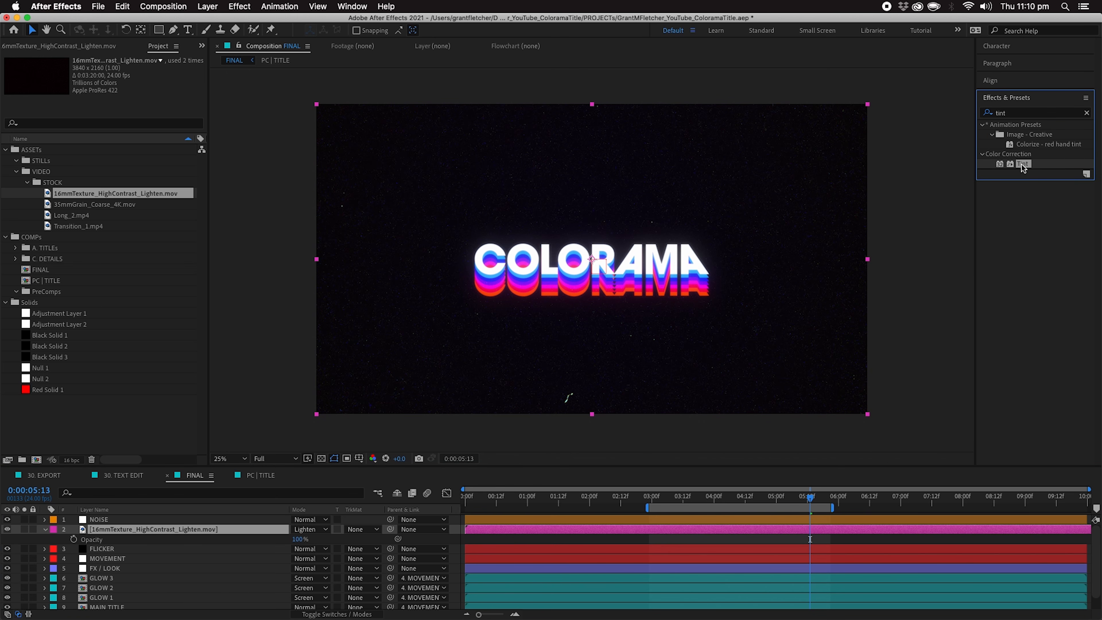
double_click(1024, 165)
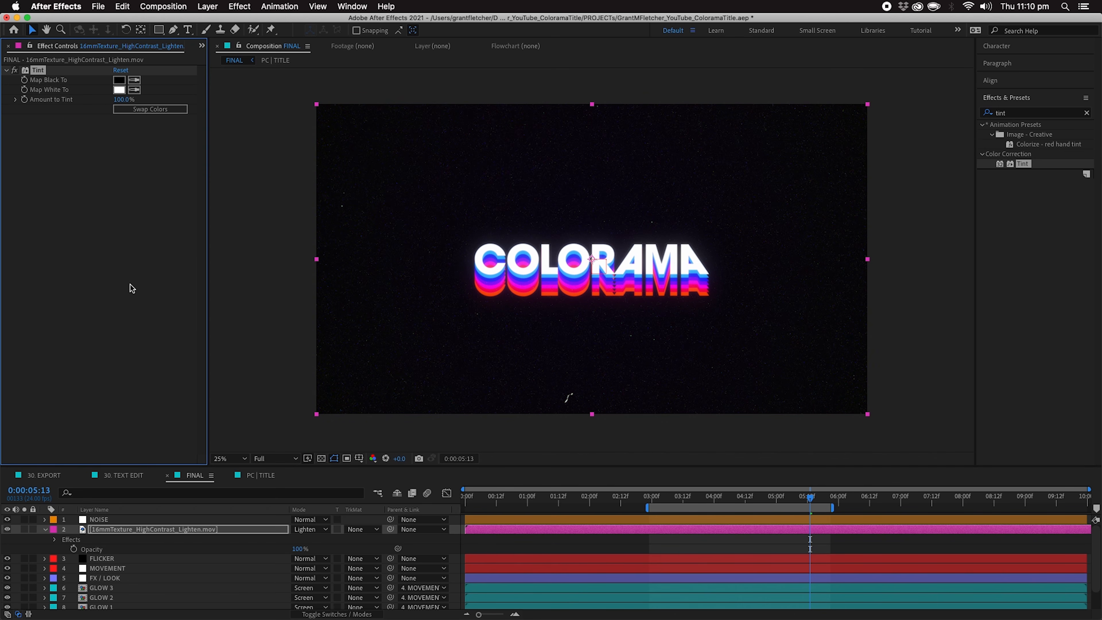
- Apply the Levels effect to the 16mm texture layer after Tint, and lower its gamma to darken the midtones
left_click(1037, 112)
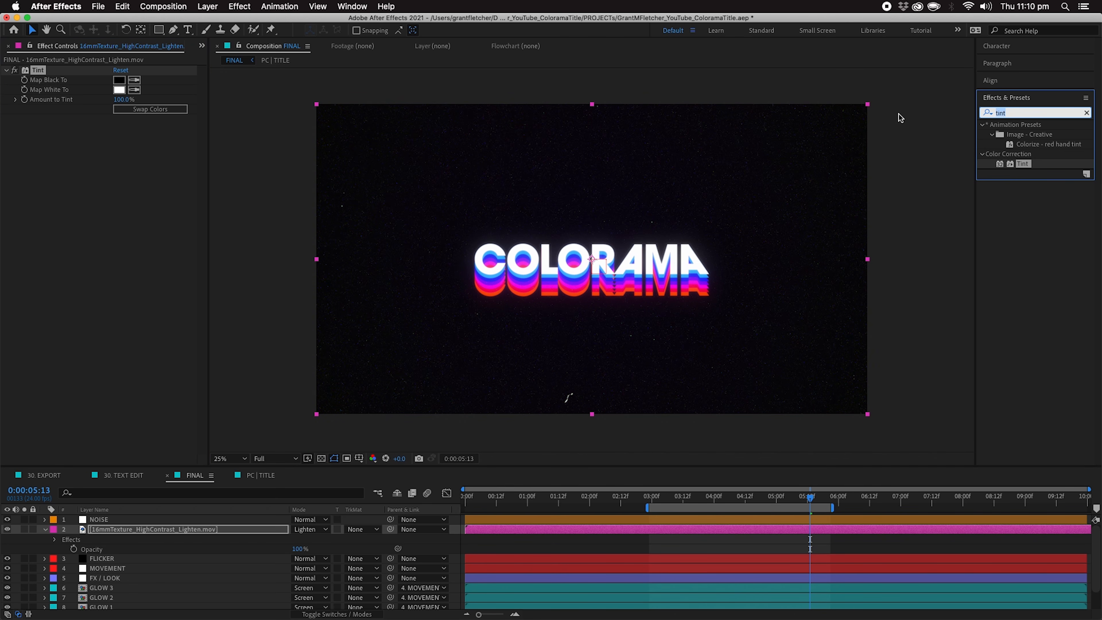
type("level")
left_click_drag(1020, 183, 108, 185)
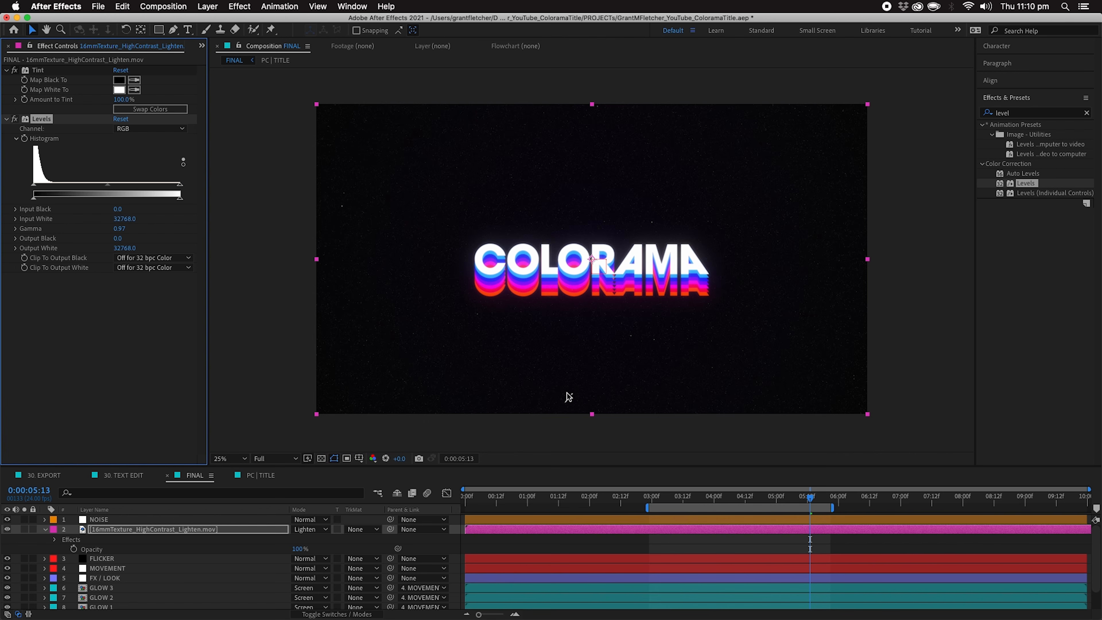
left_click_drag(106, 186, 146, 190)
- Place the stock clip 35mmGrain_Coarse_4K.mov between the NOISE layer and the 16mm texture layer
left_click_drag(209, 57, 305, 72)
left_click(229, 46)
left_click(73, 205)
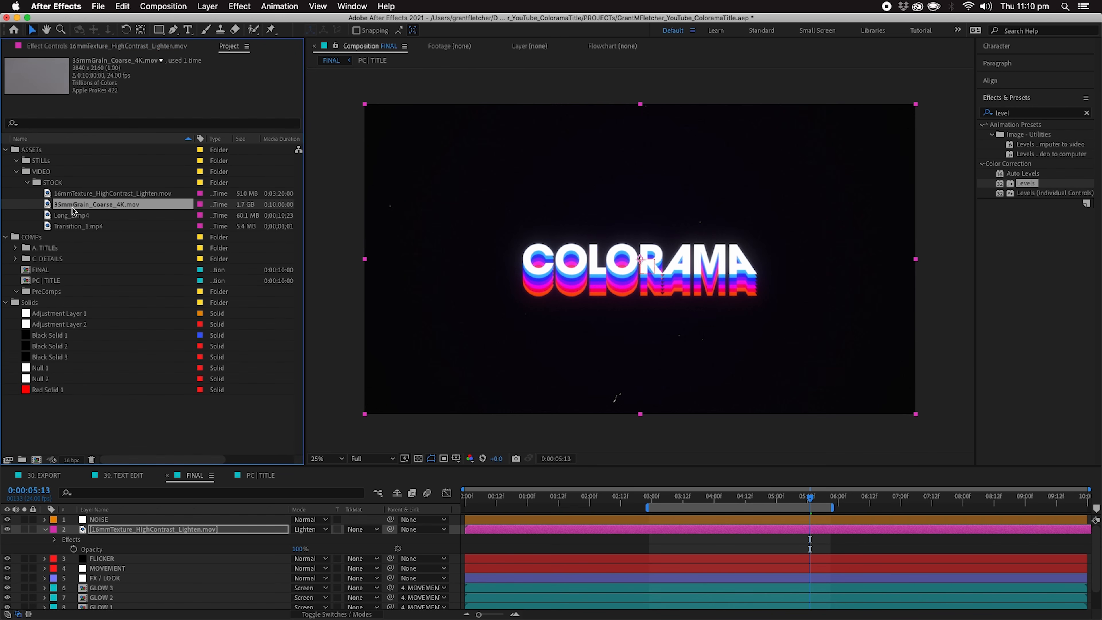
left_click_drag(92, 210, 147, 528)
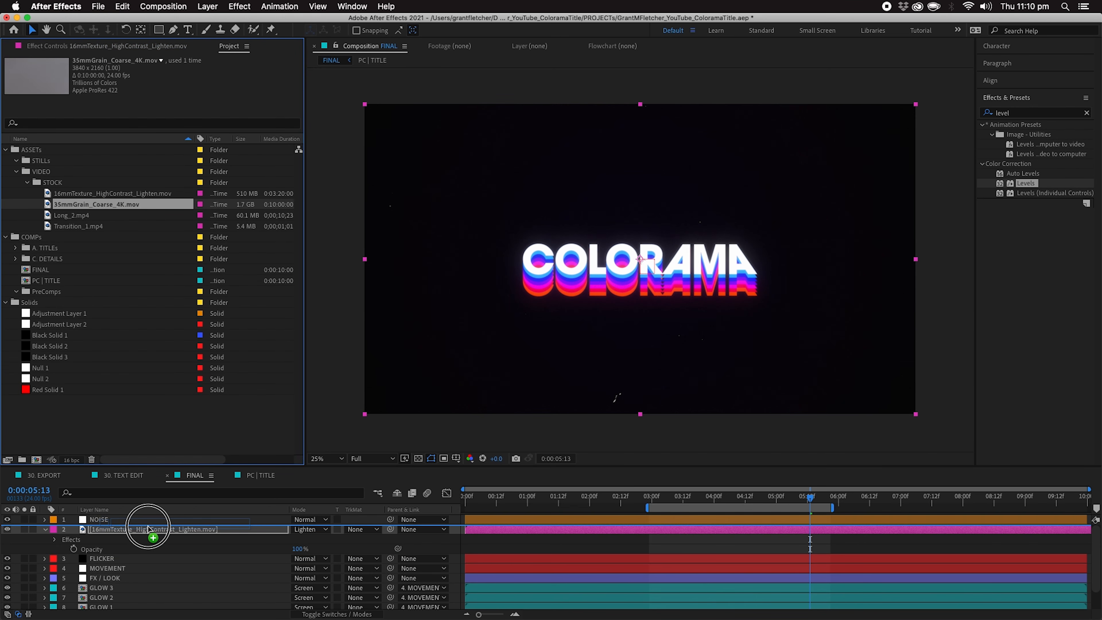
left_click_drag(148, 528, 151, 529)
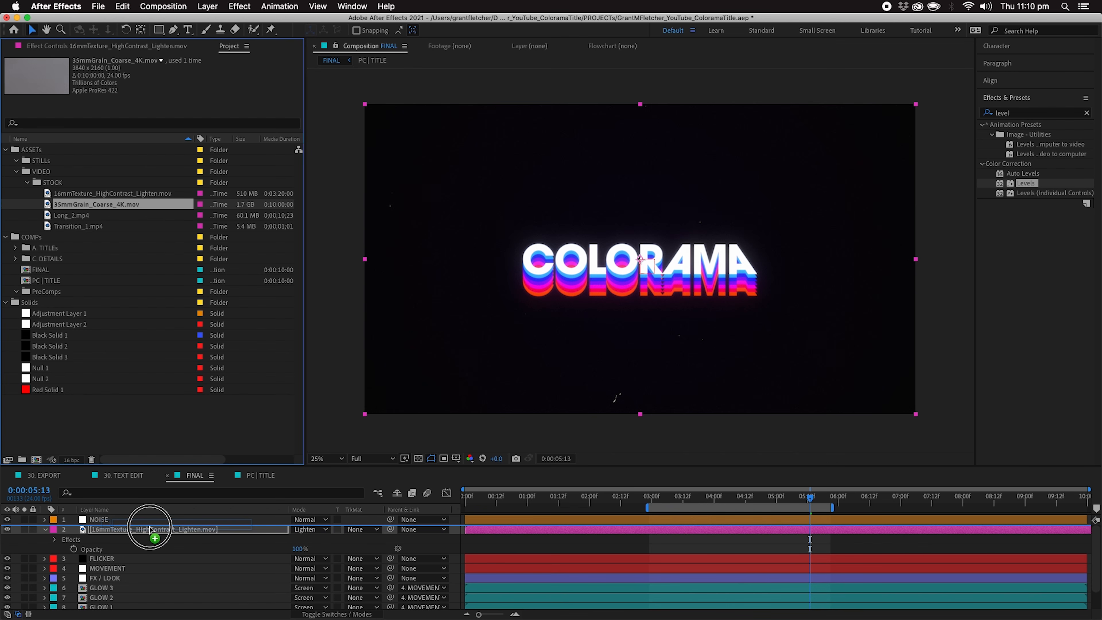
left_click_drag(150, 530, 150, 529)
left_click_drag(150, 529, 150, 529)
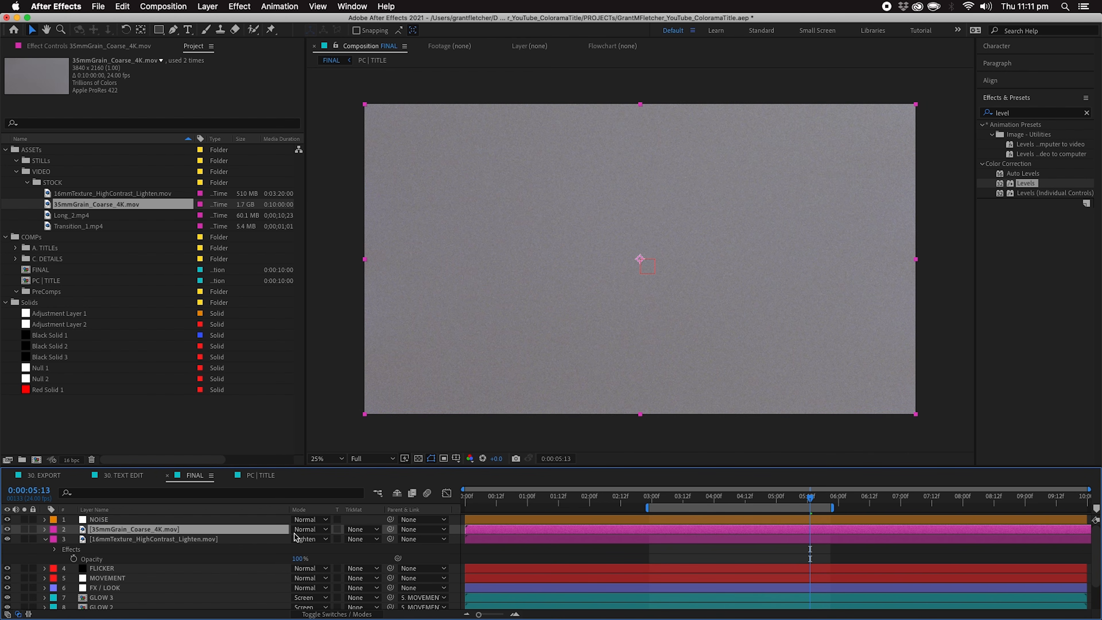
- Try the Screen and Multiply blending modes on the 35mm grain layer
left_click(310, 529)
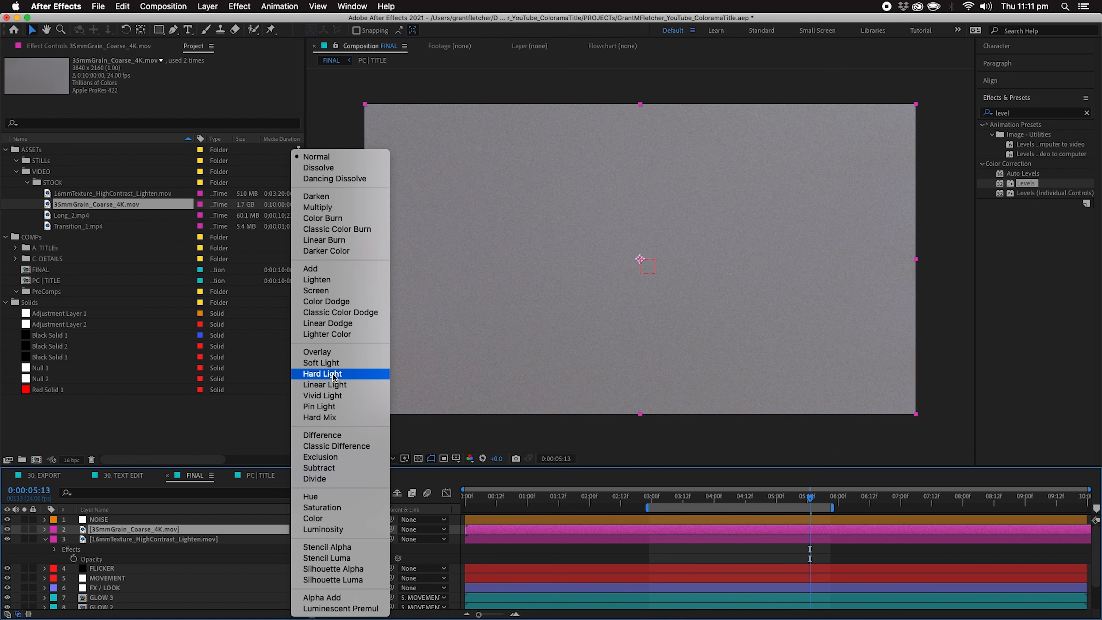
left_click(338, 291)
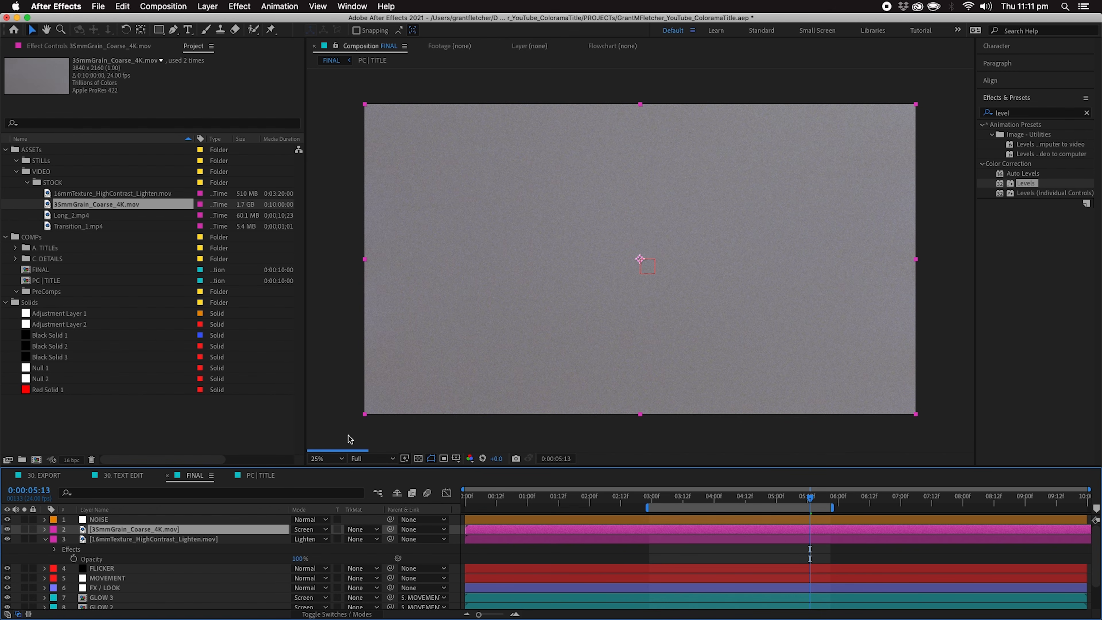
left_click(311, 538)
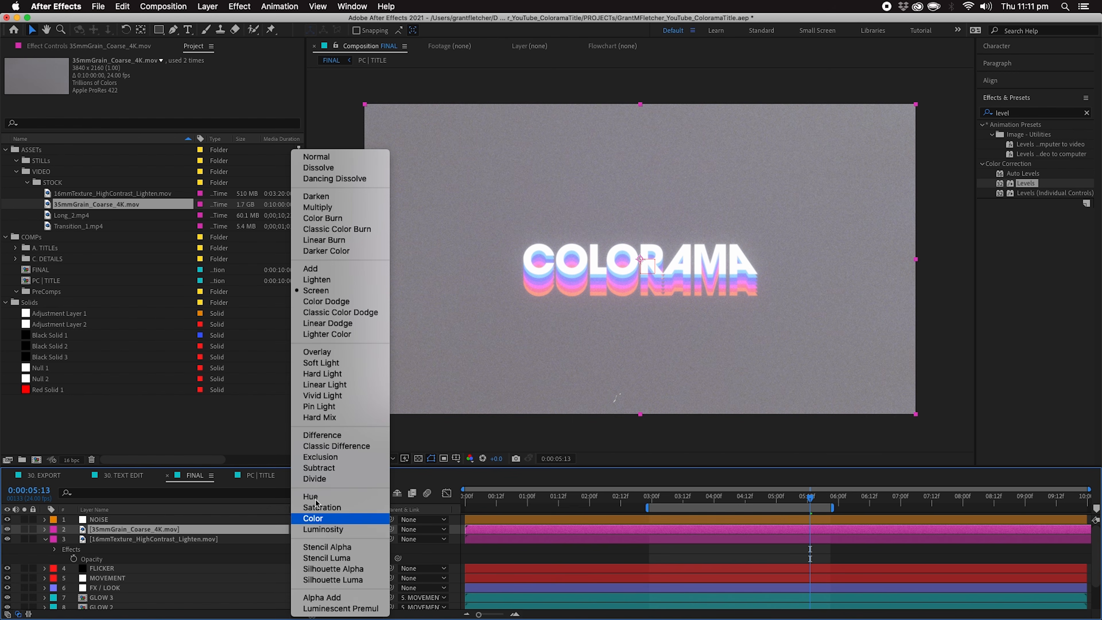
left_click(341, 208)
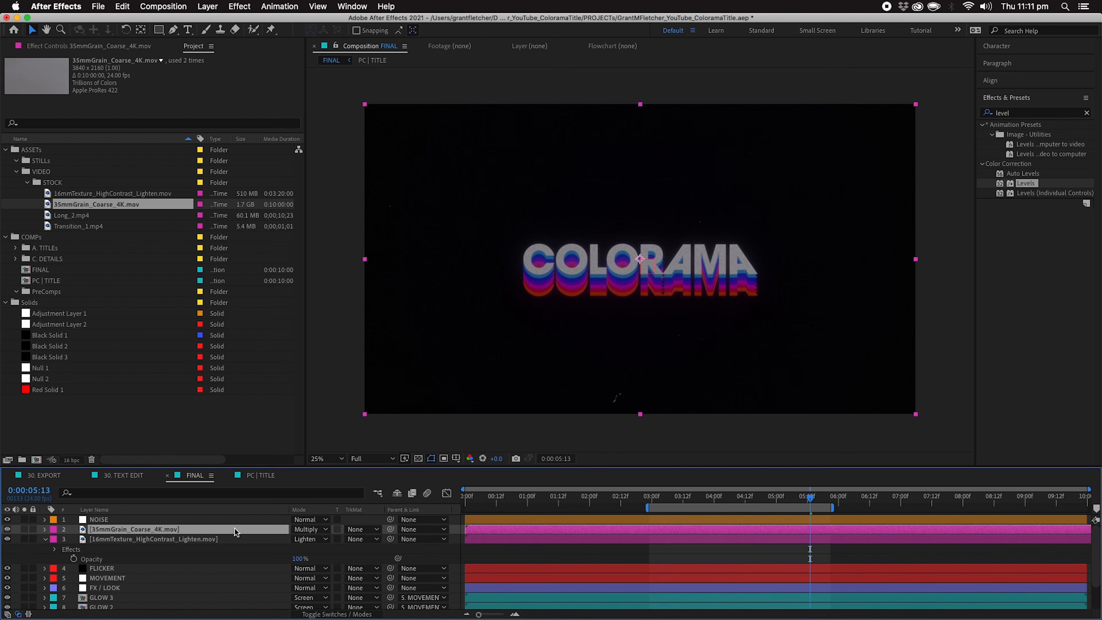
- Set the 35mm grain layer's blending mode to Overlay and move the layer directly below the 16mm texture layer
left_click(310, 530)
left_click(338, 353)
left_click_drag(205, 529, 149, 558)
- Set the opacity of both the 16mm texture layer and the 35mm grain layer to 40%
key("t")
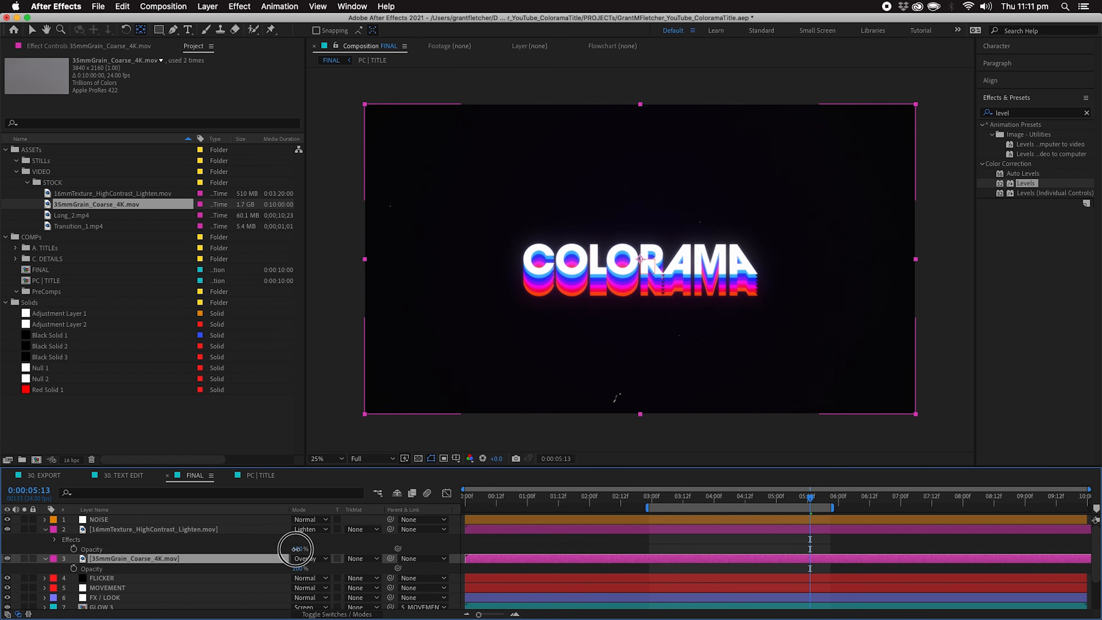
left_click(296, 549)
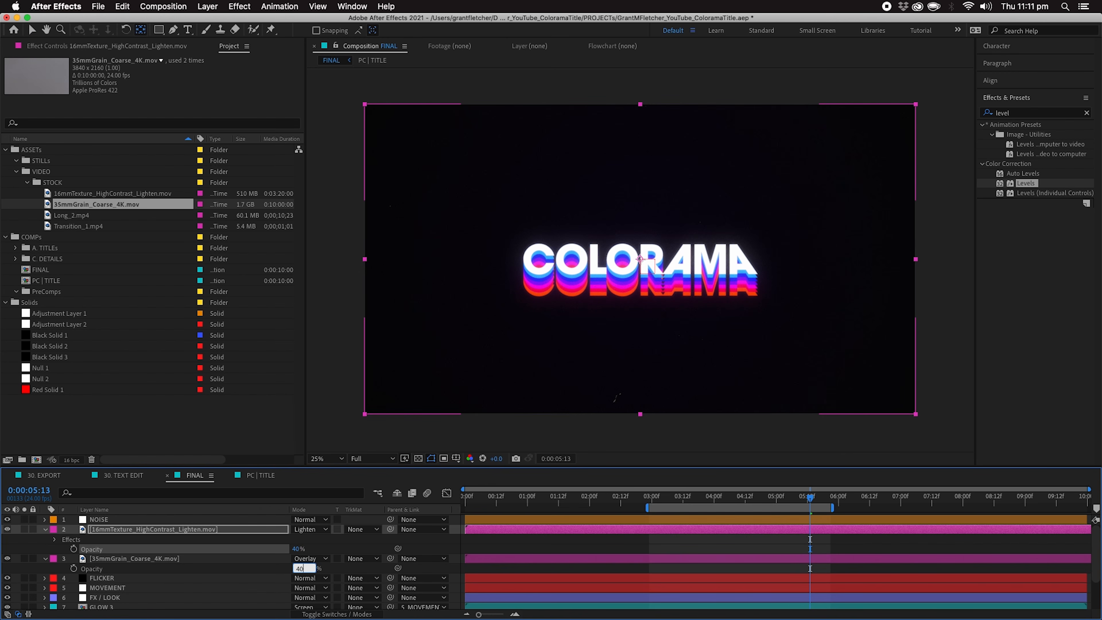
key("Return")
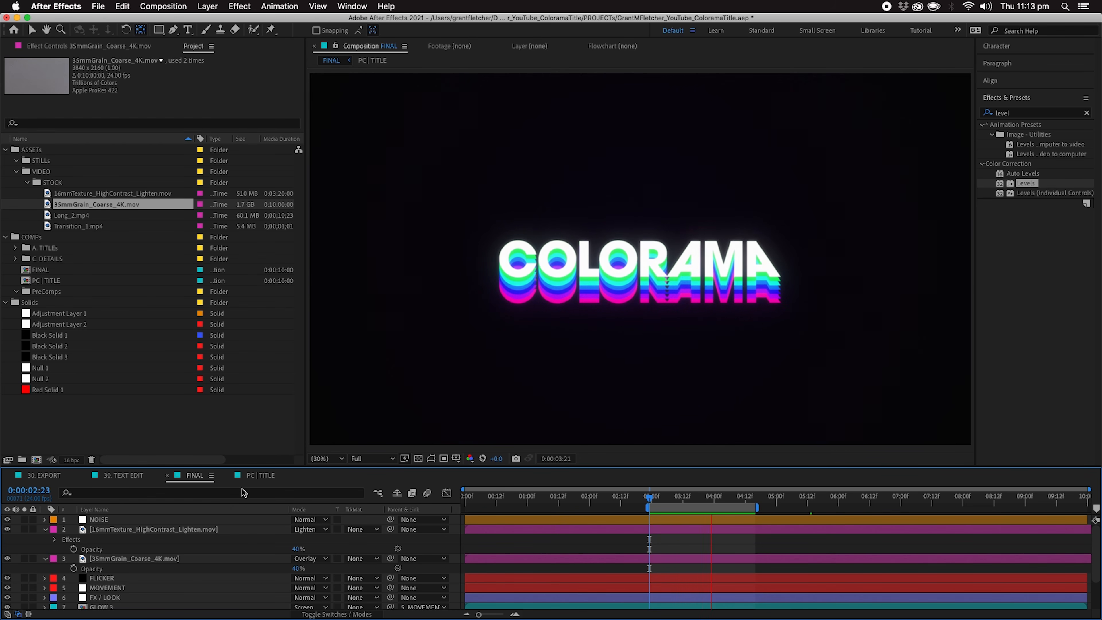
- Preview the PC | TITLE composition and compare it with playback of the FINAL composition
left_click(261, 475)
key("space")
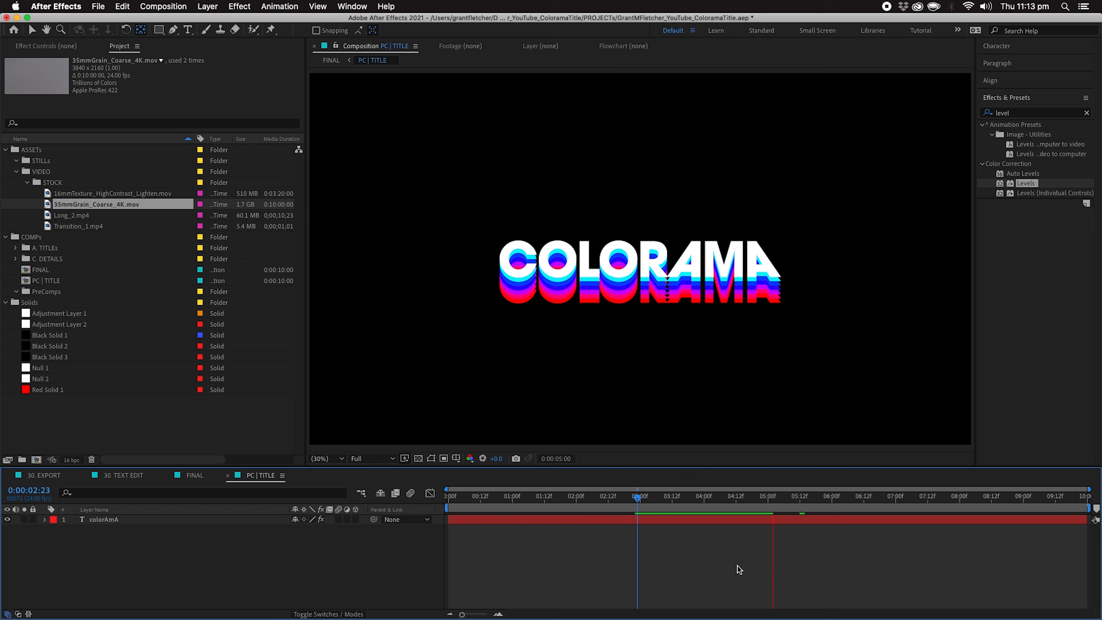
left_click(204, 475)
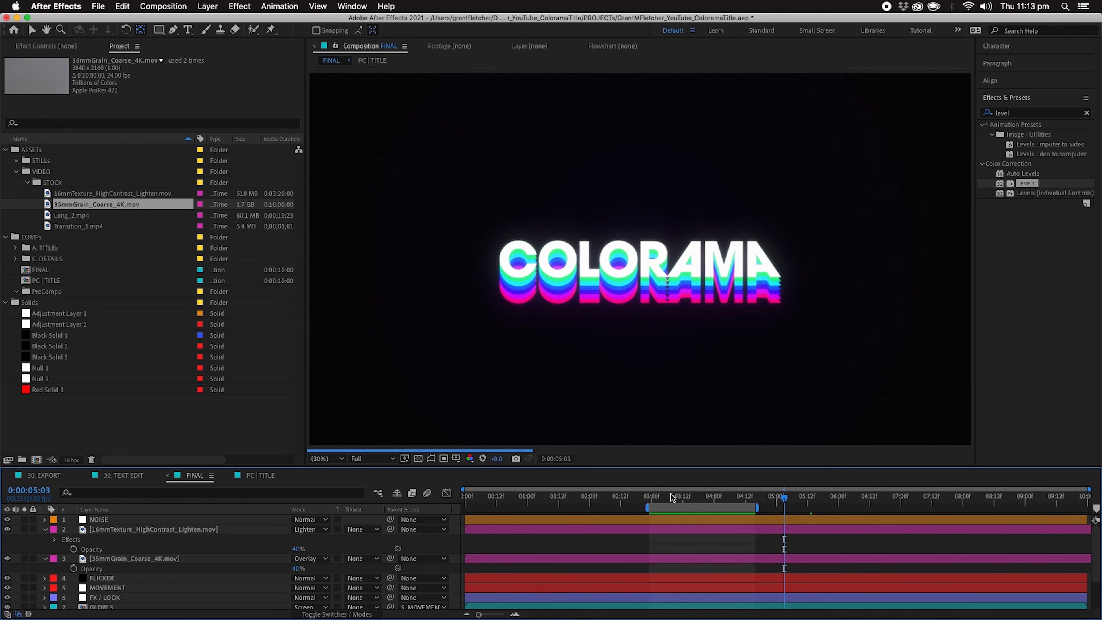
left_click(658, 503)
key("space")
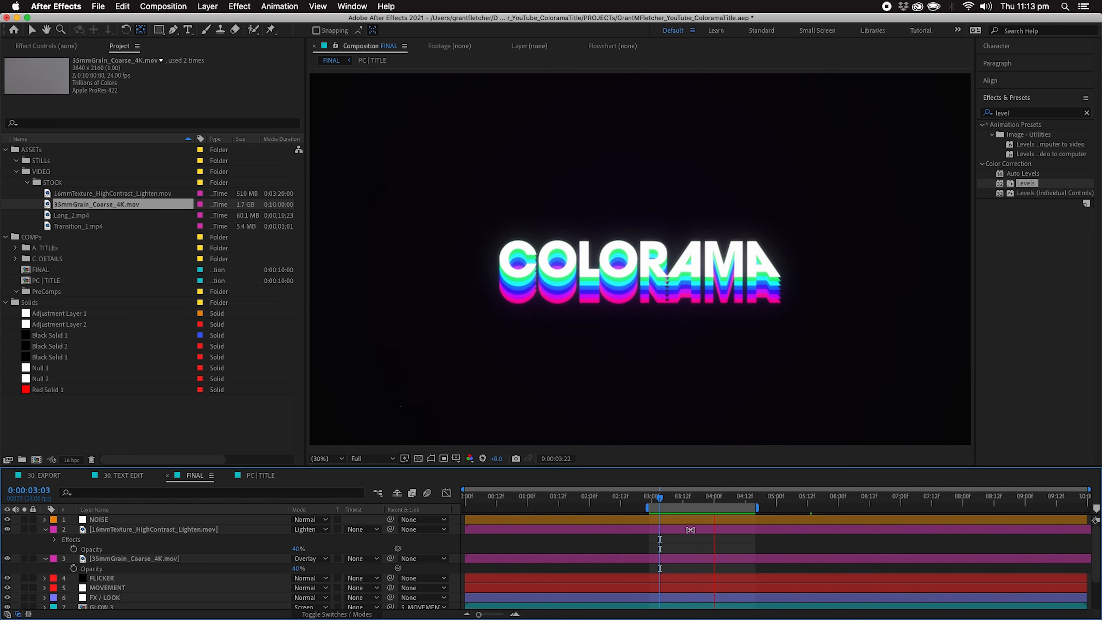
- Collapse the properties of the 16mm texture and 35mm grain layers and end the preview
left_click(45, 529)
left_click(45, 539)
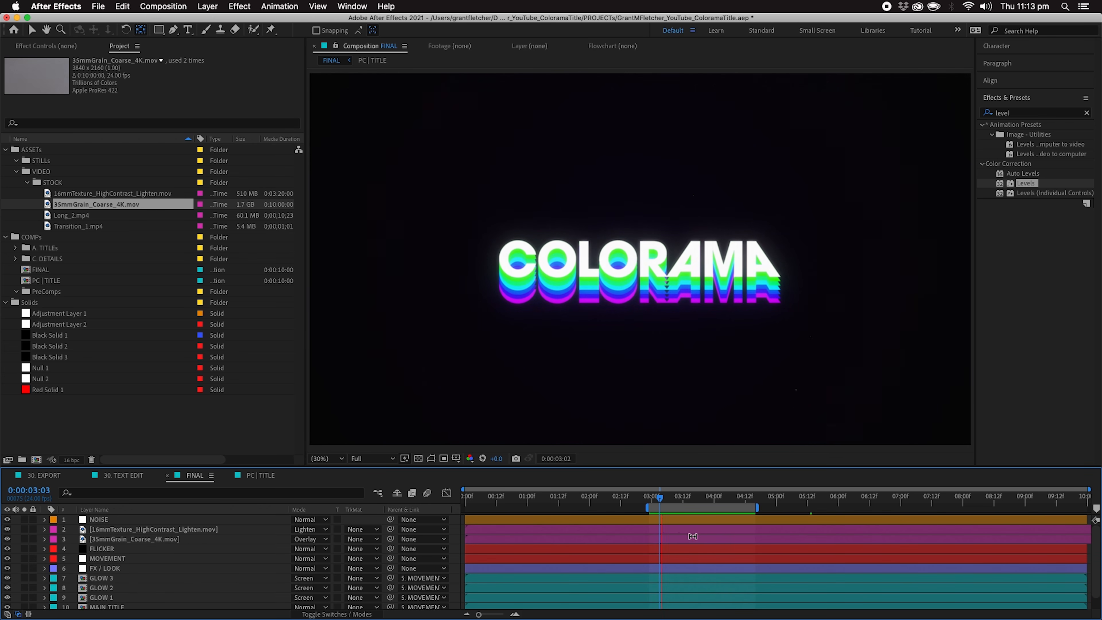
key("space")
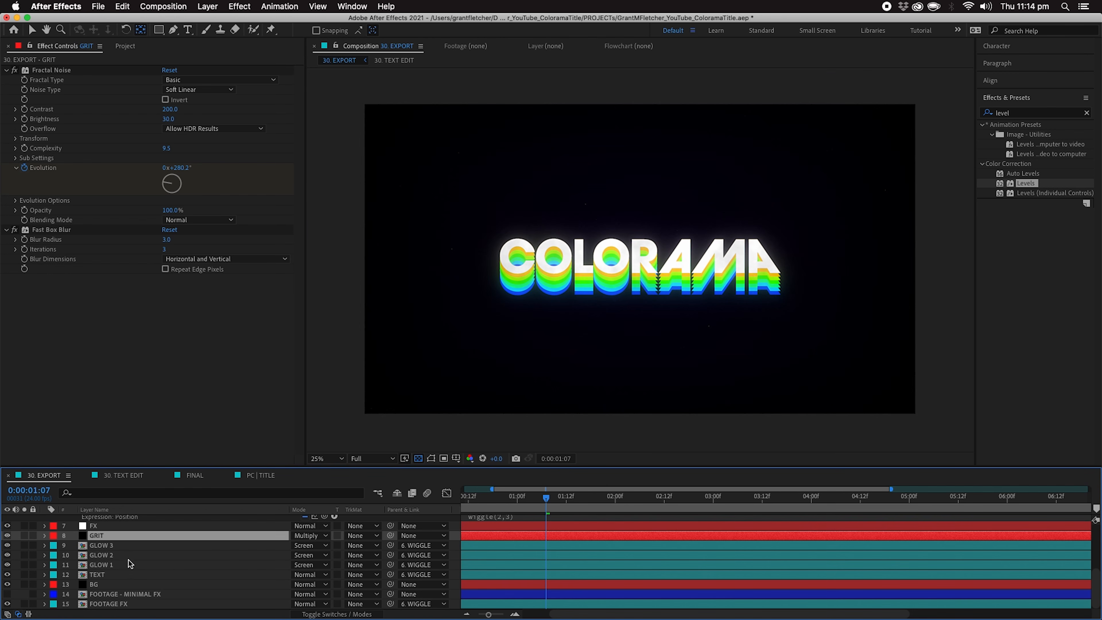
- Examine the GRIT layer of the 30. EXPORT composition in isolation without the transparency grid, and review its Fractal Noise effect at different times
left_click_drag(425, 465, 426, 414)
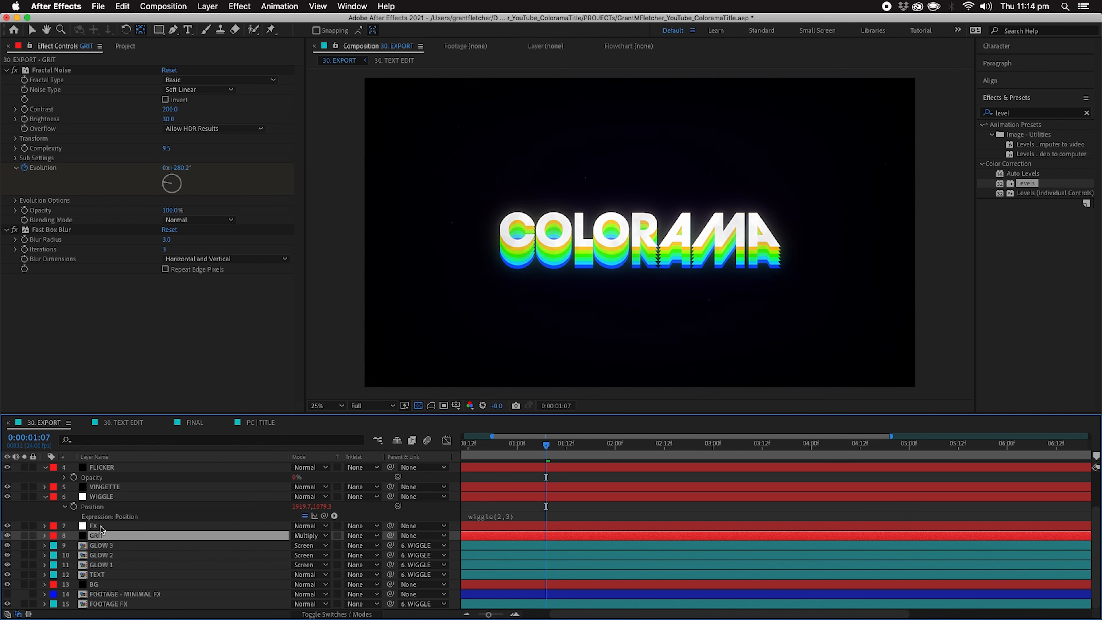
left_click(25, 536)
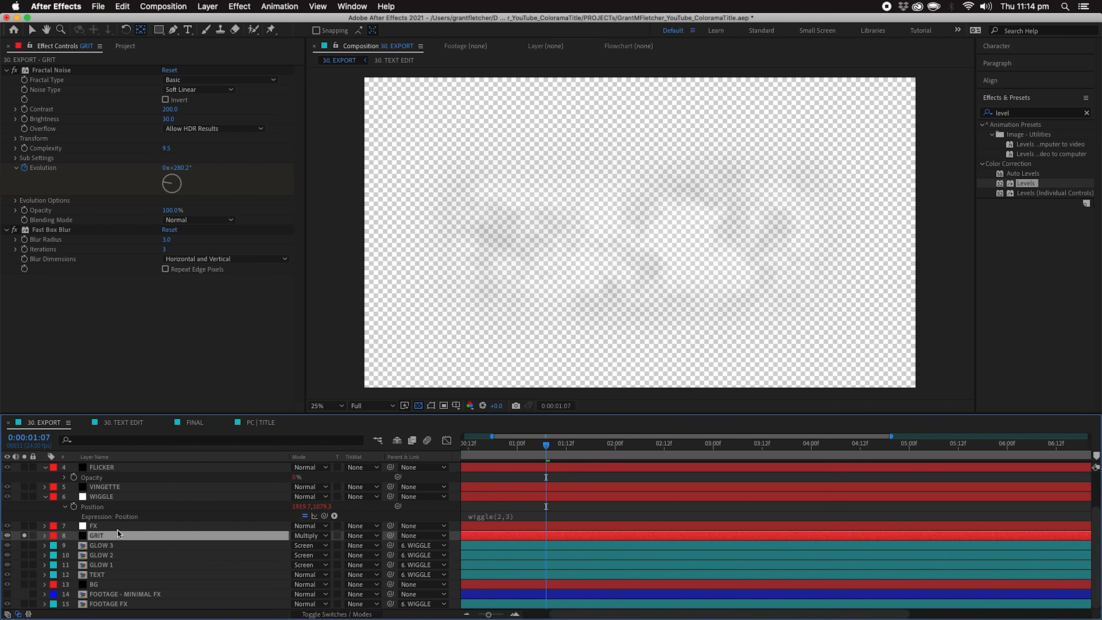
left_click(419, 405)
left_click_drag(551, 444, 692, 448)
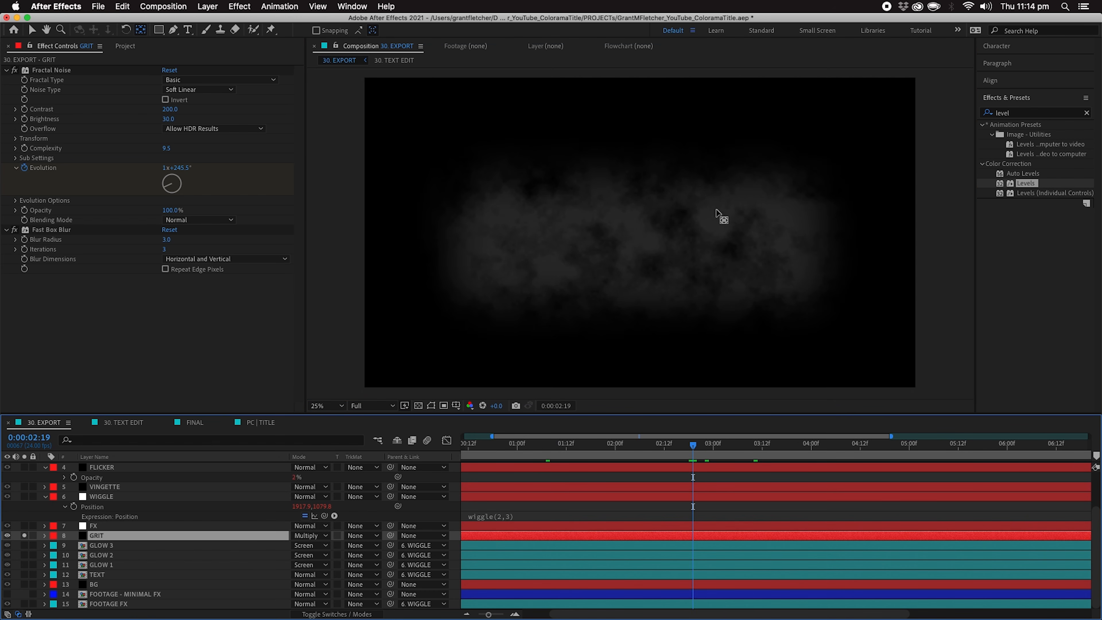
left_click(25, 535)
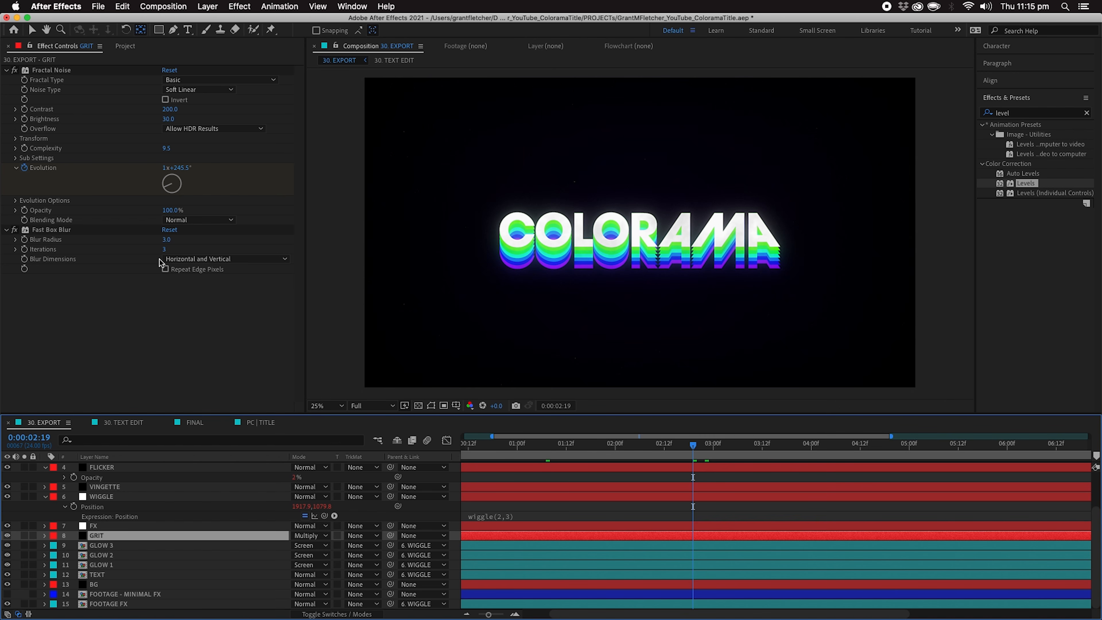
left_click(61, 69)
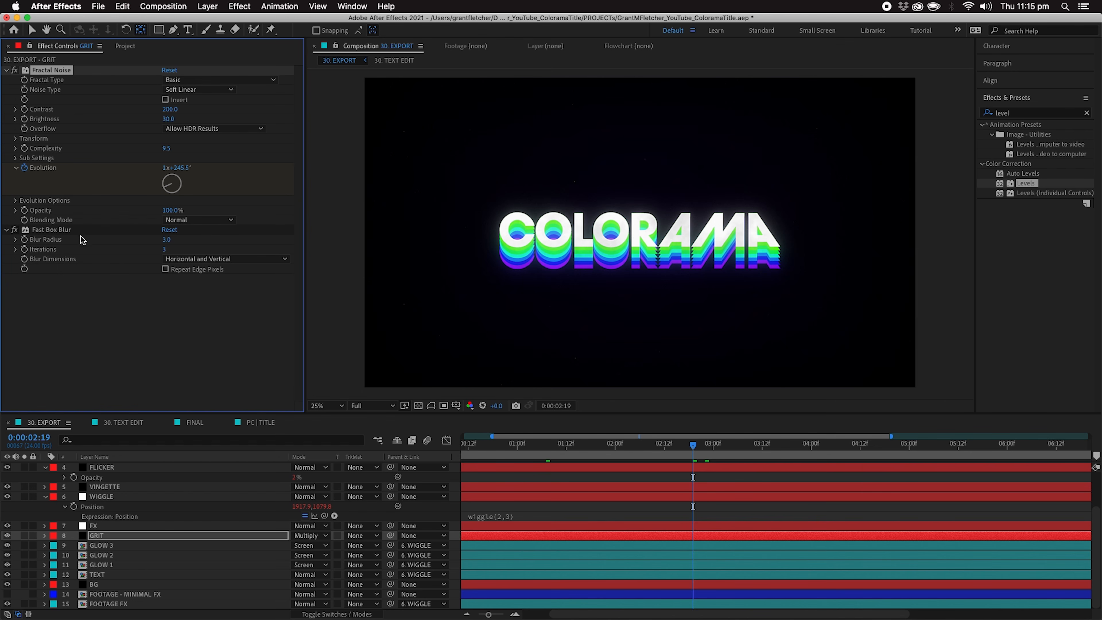
left_click_drag(692, 445, 684, 444)
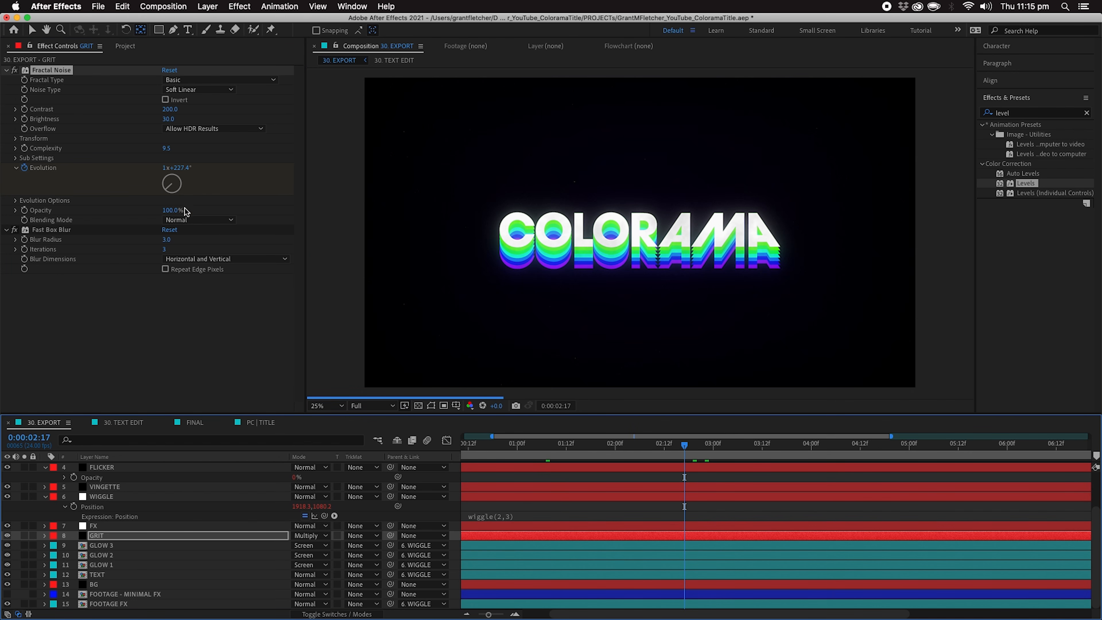